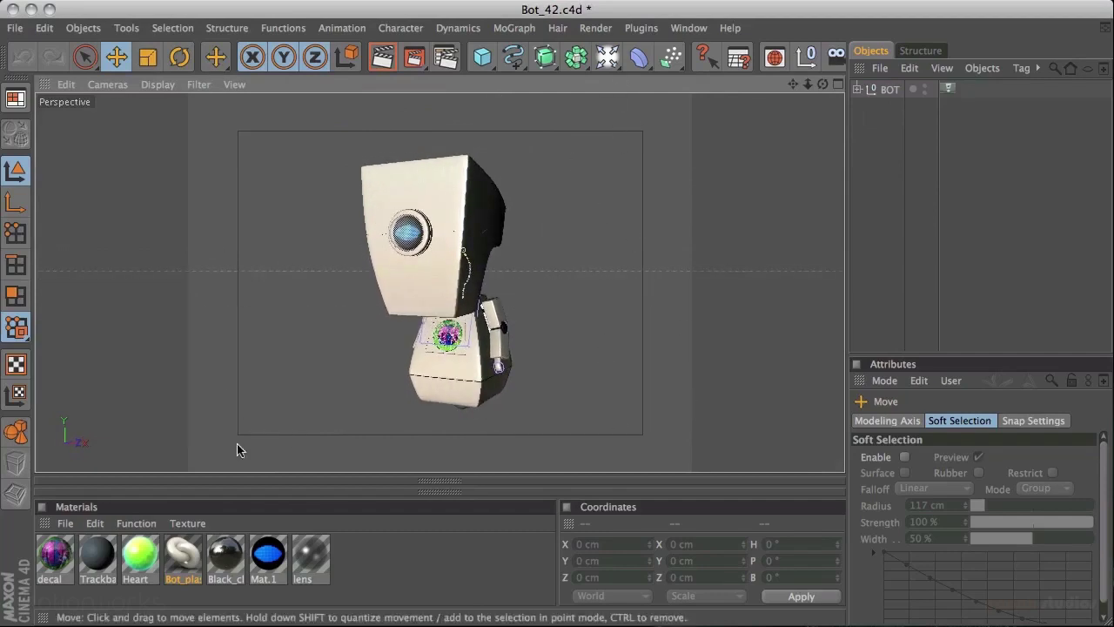
Set the render output size to the A5 portrait print preset
alt+drag(655, 257, 515, 261)
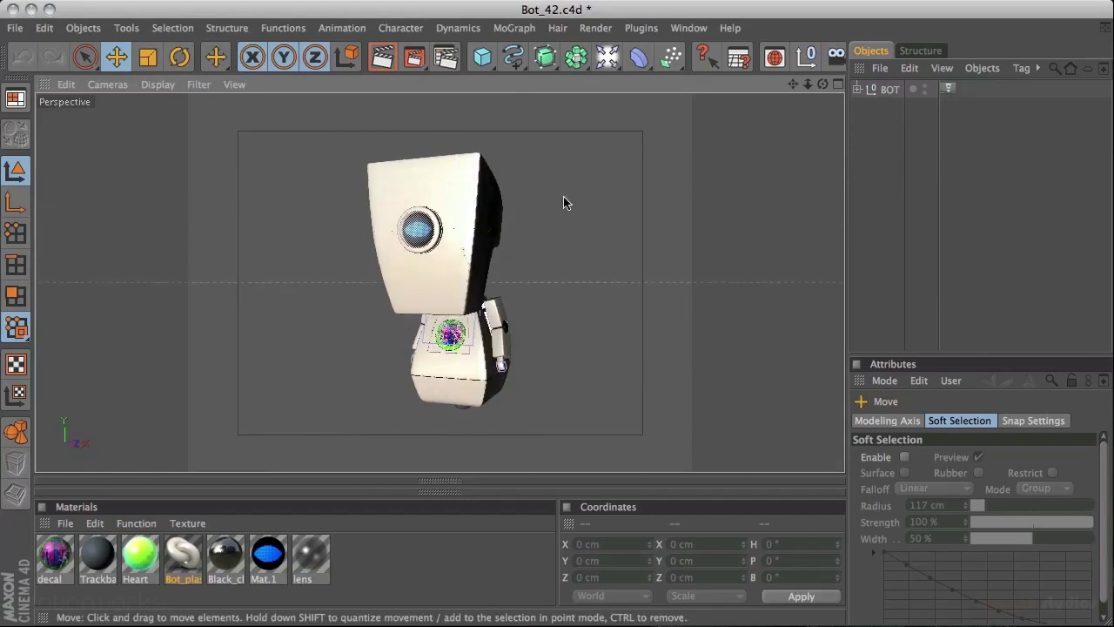
alt+drag(632, 185, 599, 252)
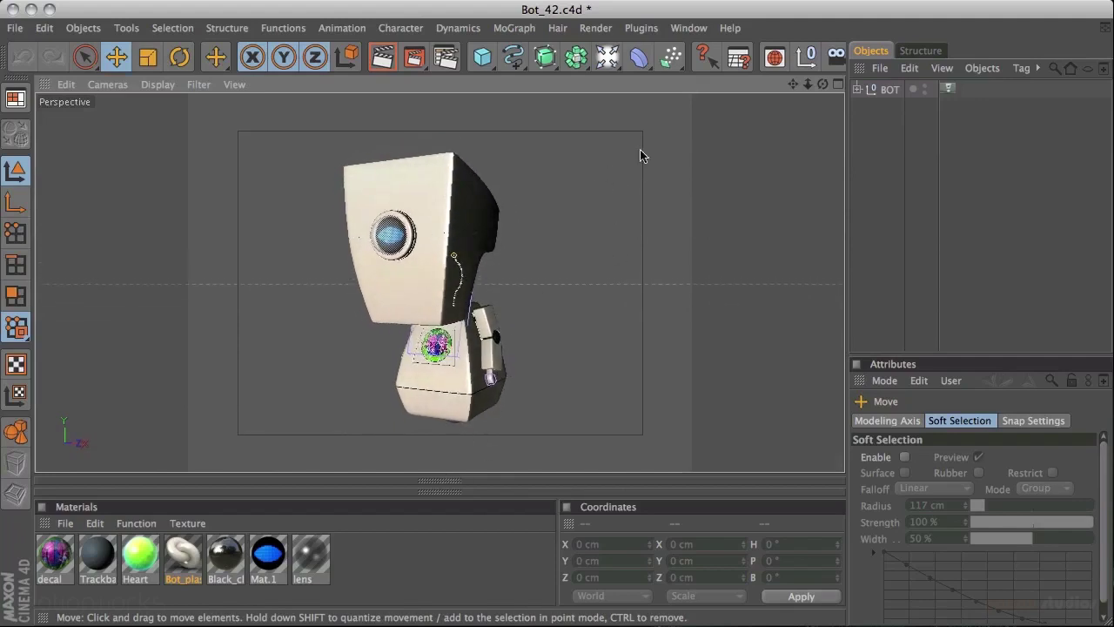
click(448, 59)
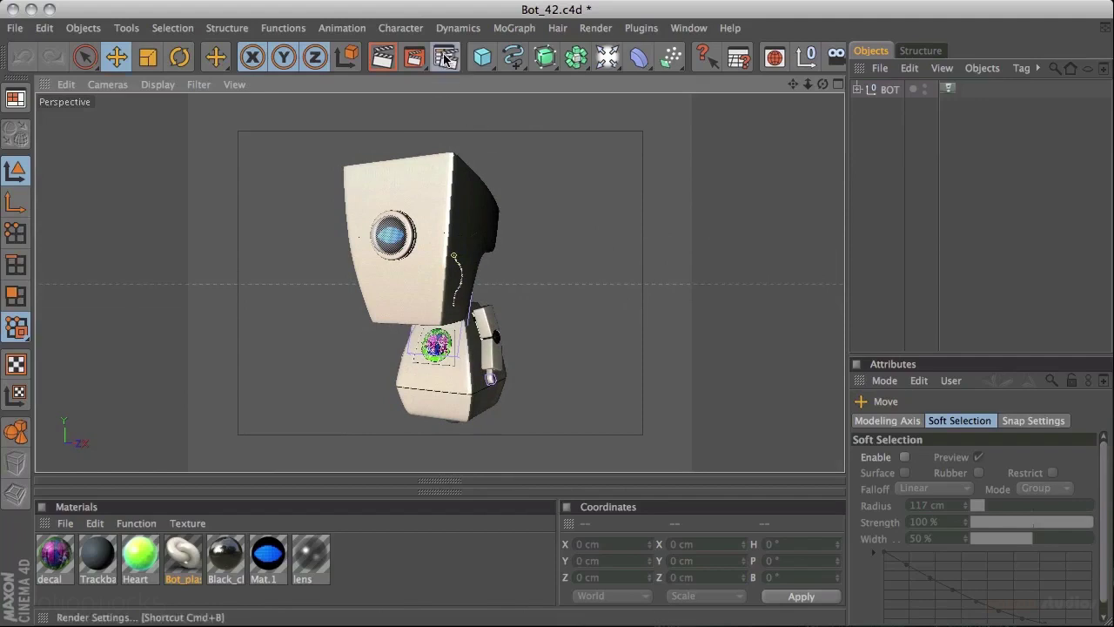
click(173, 61)
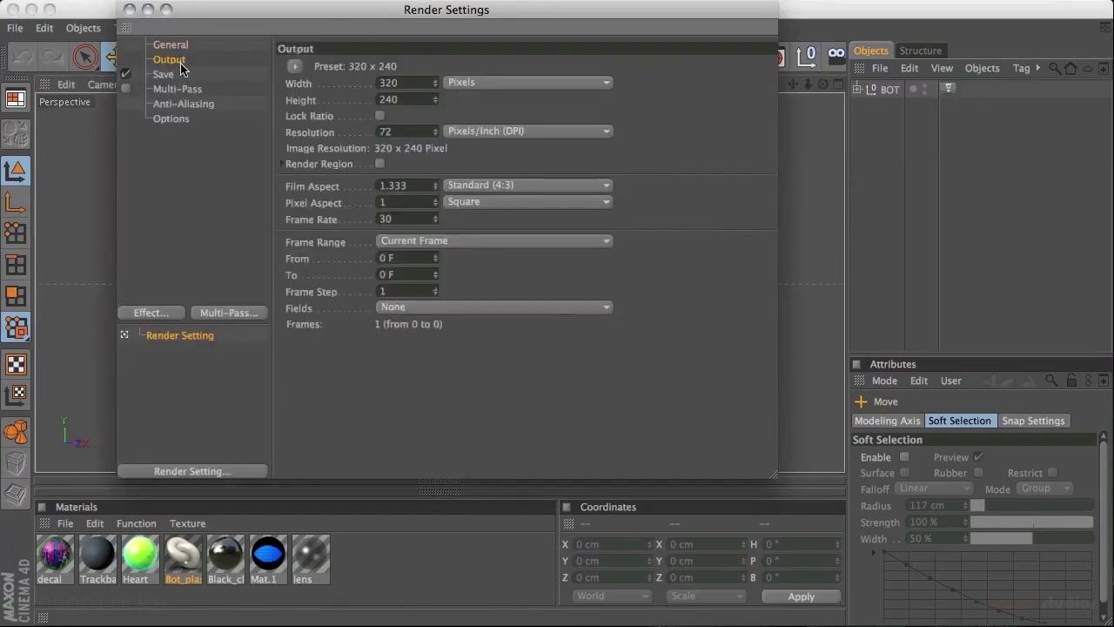
click(295, 69)
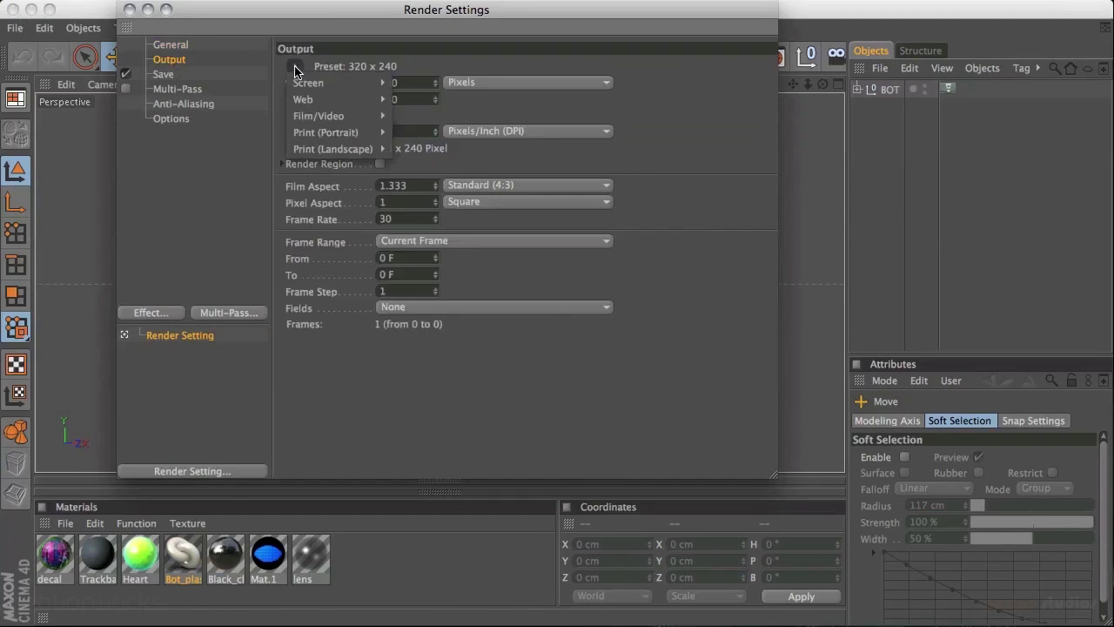
mouse_move(349, 133)
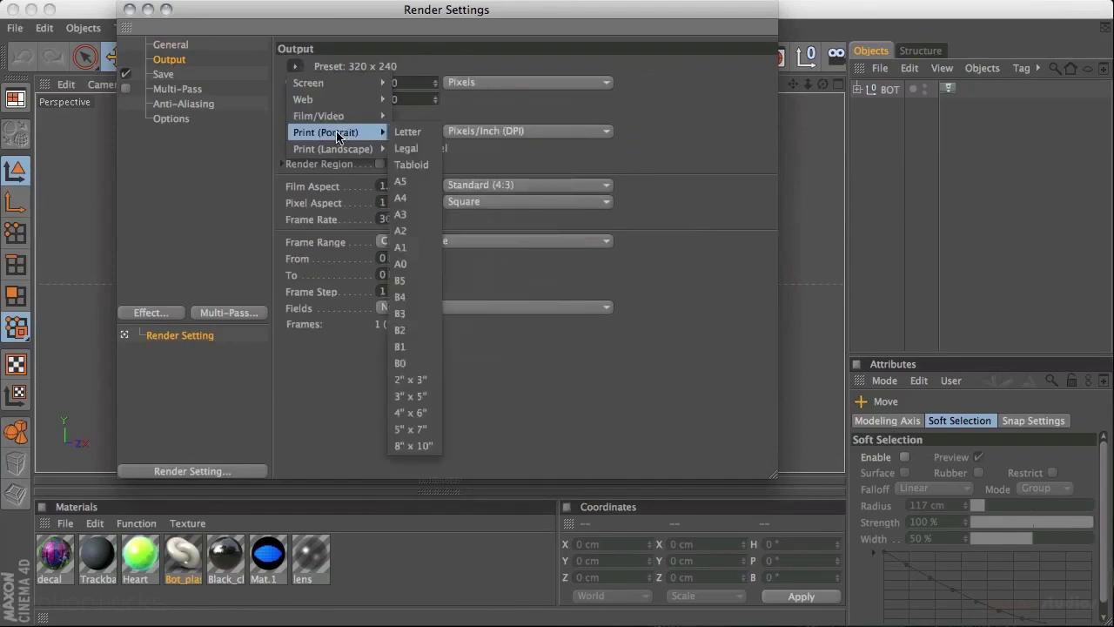
click(412, 184)
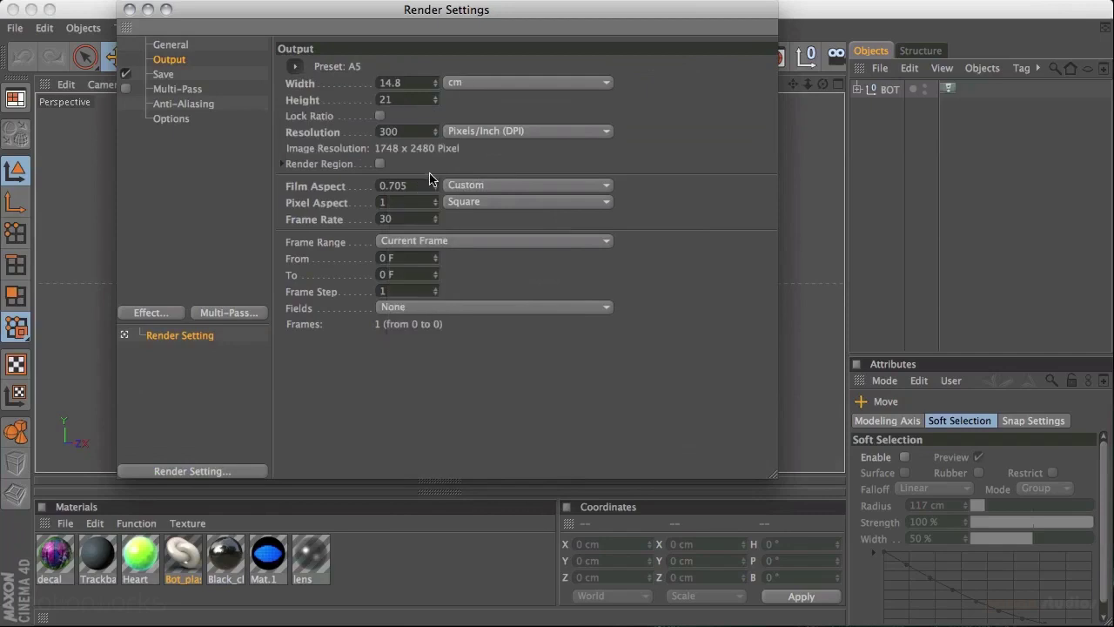
Set the output resolution to 150 DPI and close the render settings
double_click(404, 133)
text(150)
key(Return)
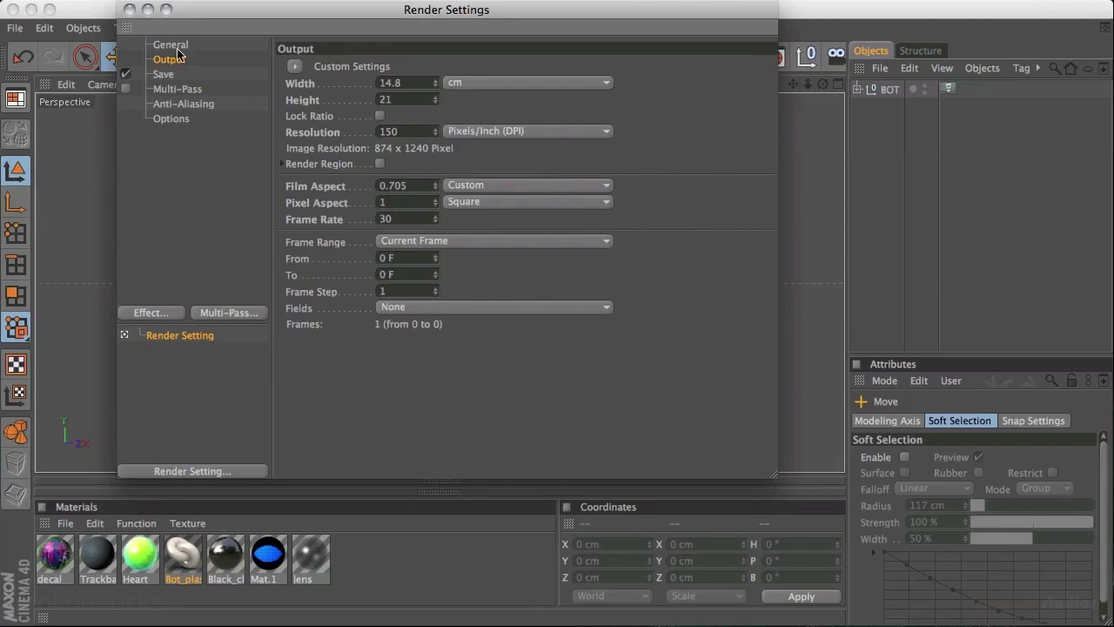
click(130, 19)
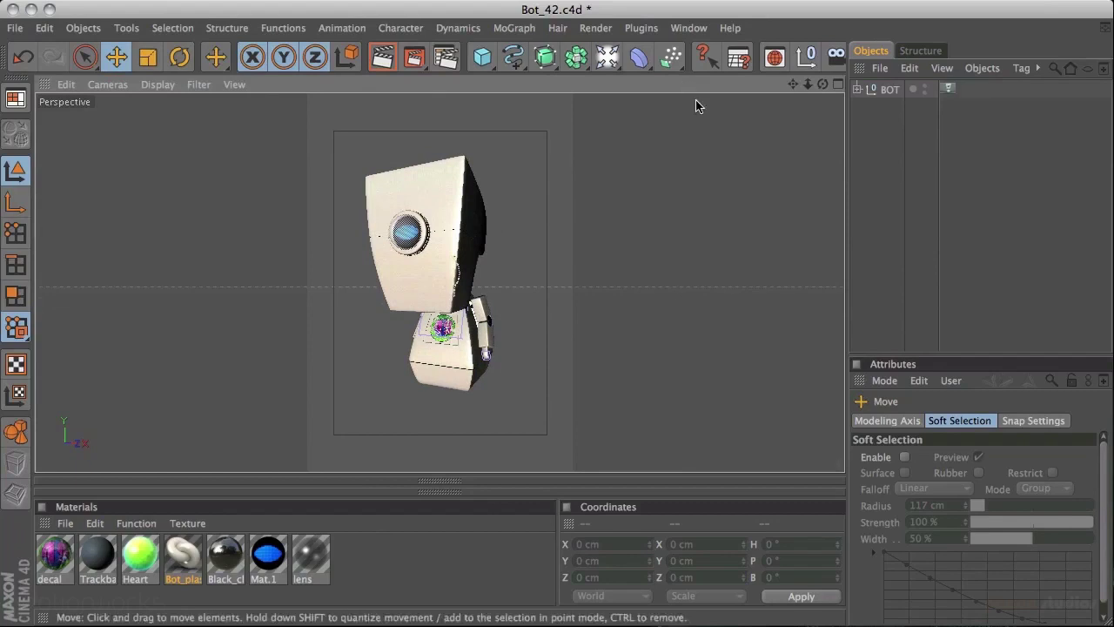
Add a camera, look through it and set its focal length to 94
drag(836, 63, 884, 103)
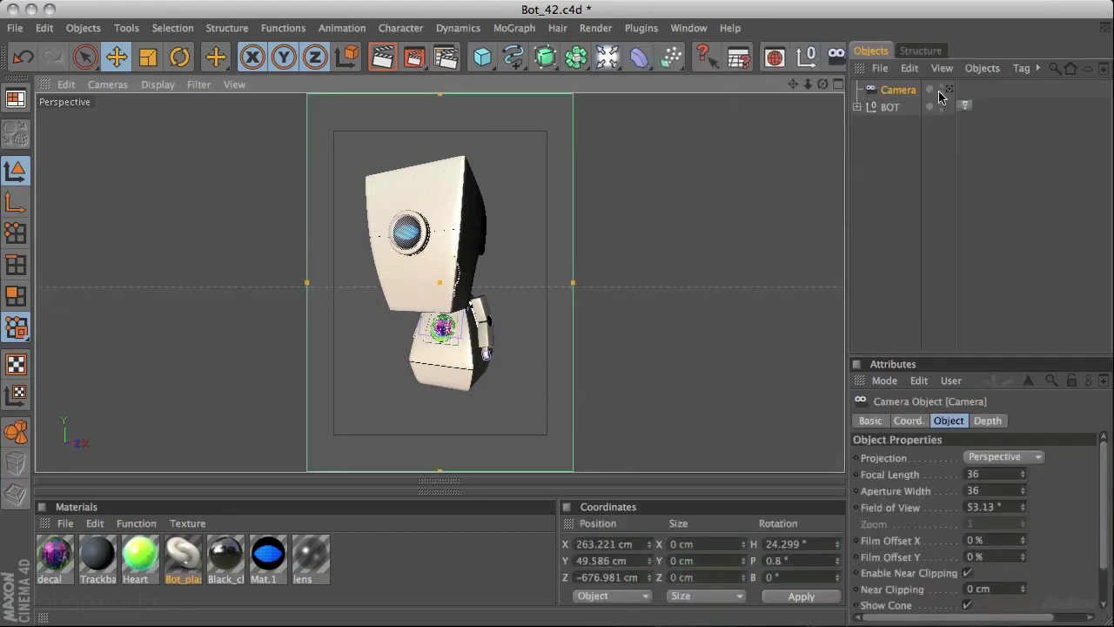
click(950, 91)
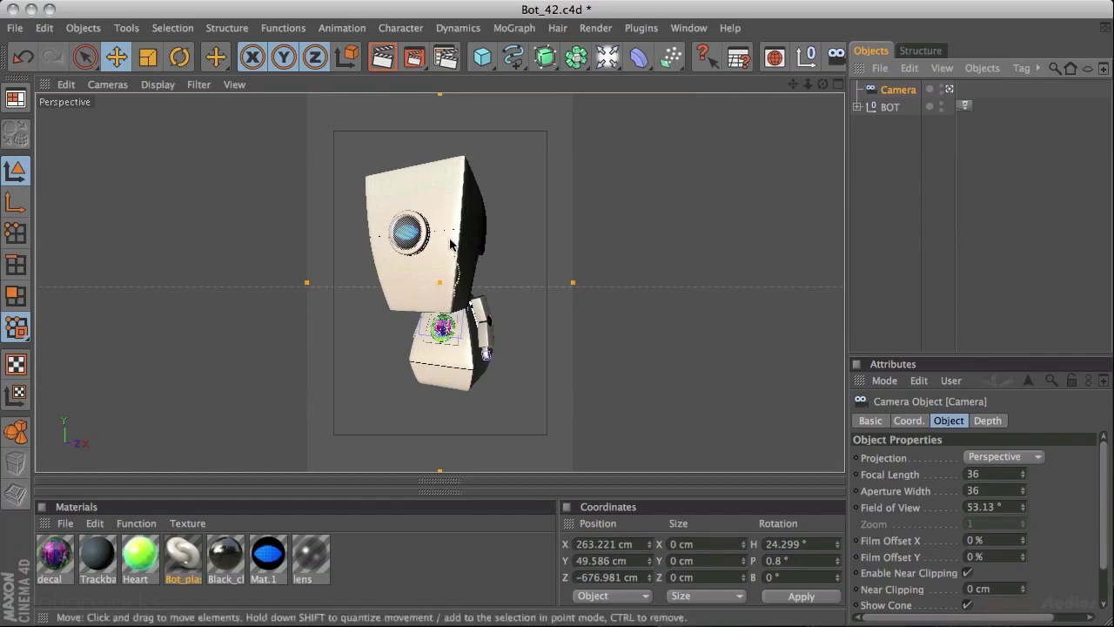
drag(1024, 477, 1023, 418)
Pull the camera back and orbit it around the robot to a heading of about 30°, framing the whole figure
scroll(679, 244, down, 8)
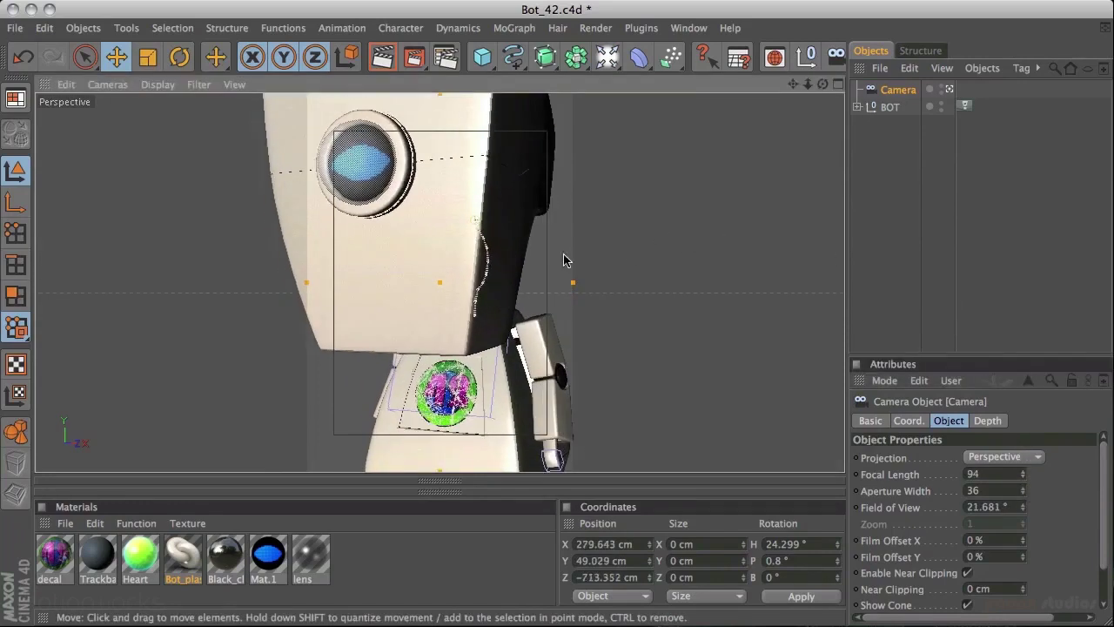
alt+drag(400, 242, 592, 261)
click(888, 108)
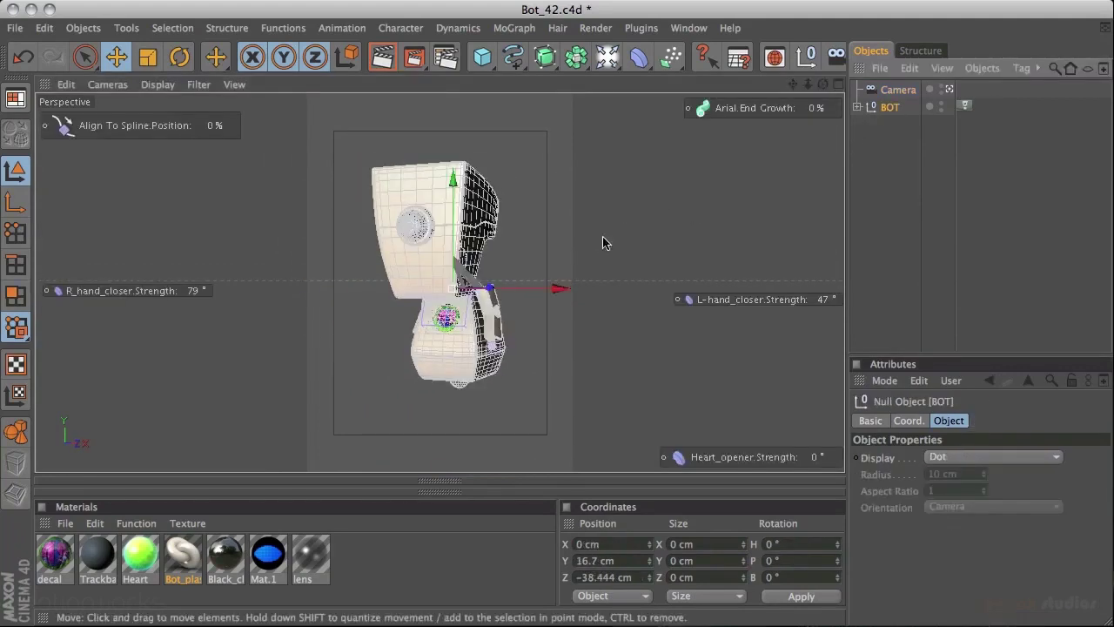
alt+drag(548, 257, 620, 223)
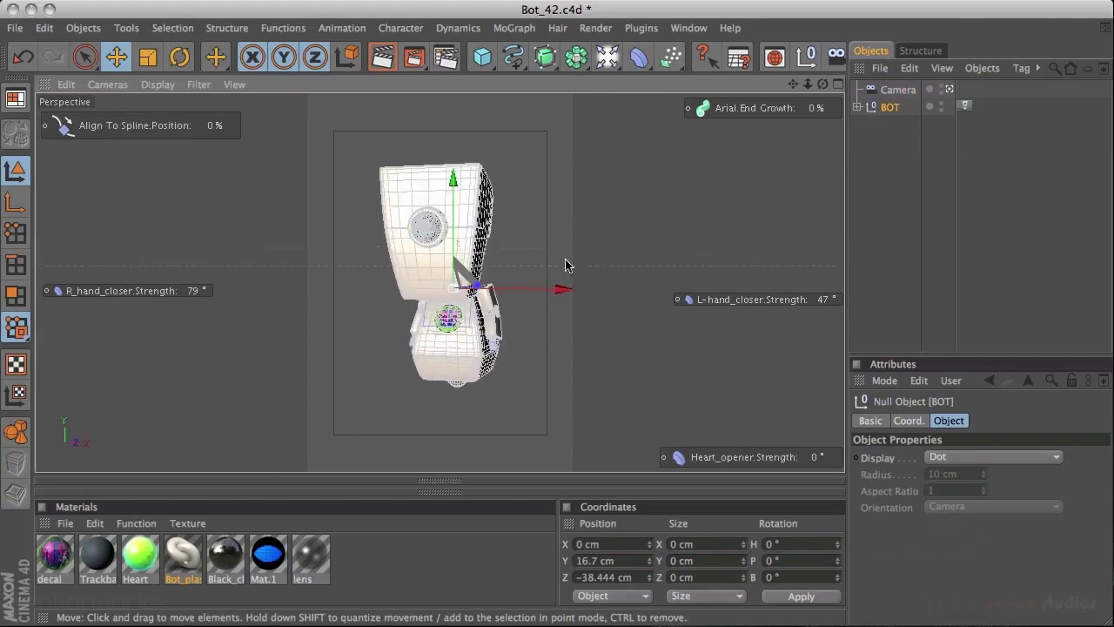
click(898, 89)
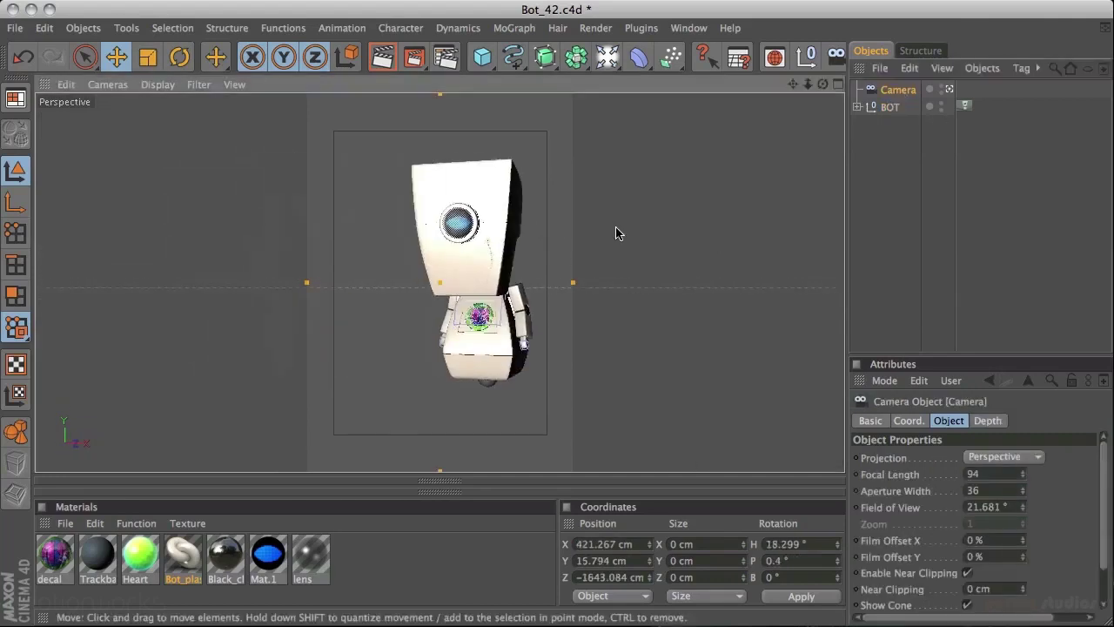
click(888, 108)
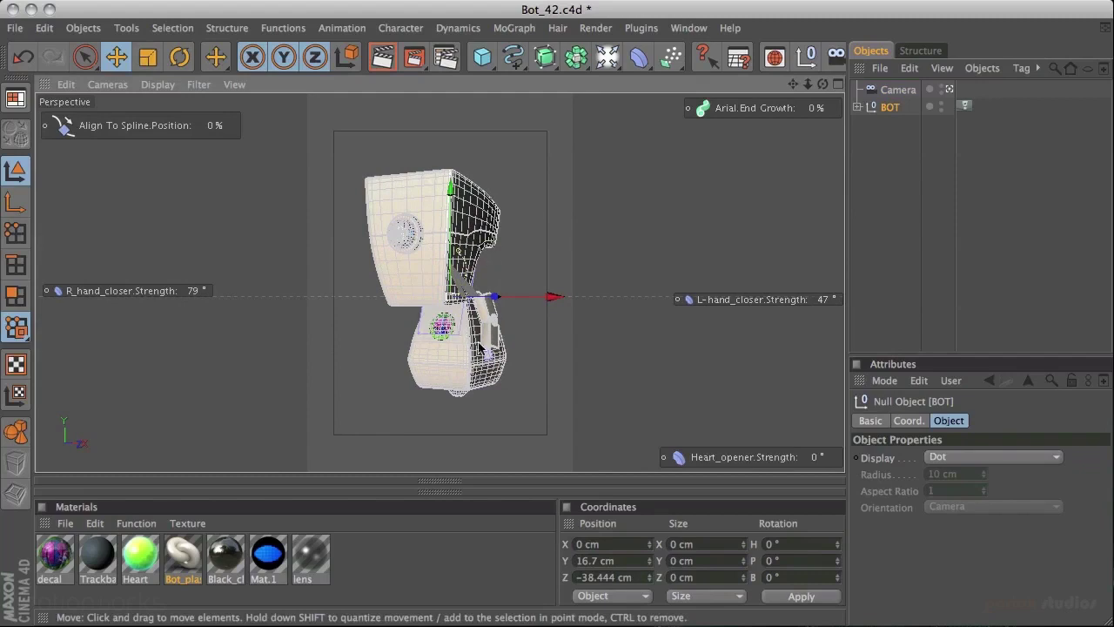
click(900, 145)
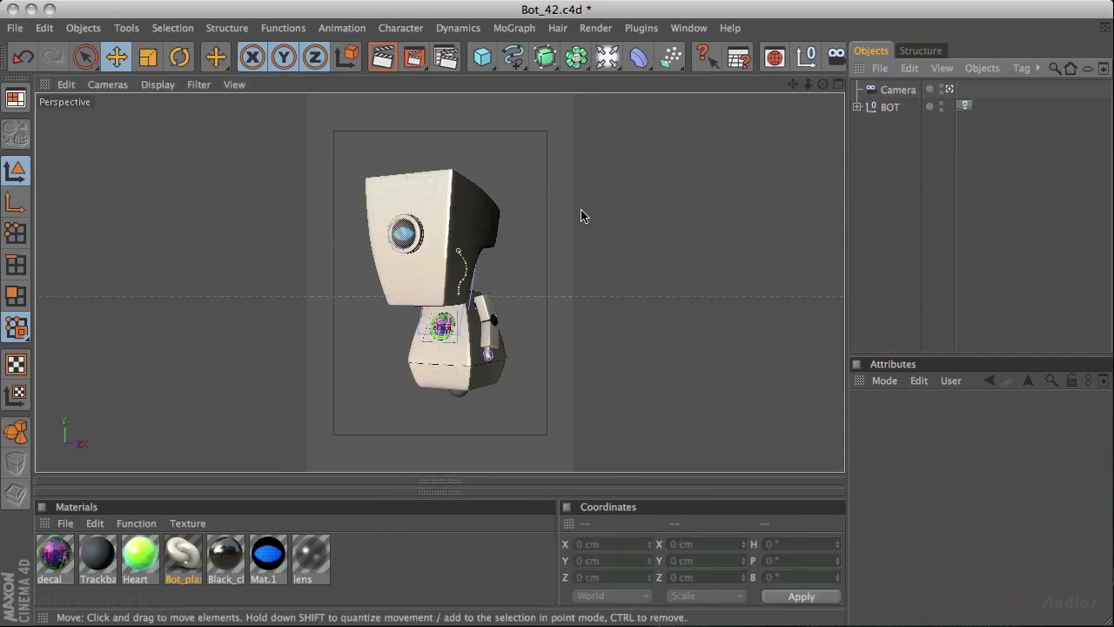
Add a Protection tag to the camera and stop looking through it in the viewport
click(898, 91)
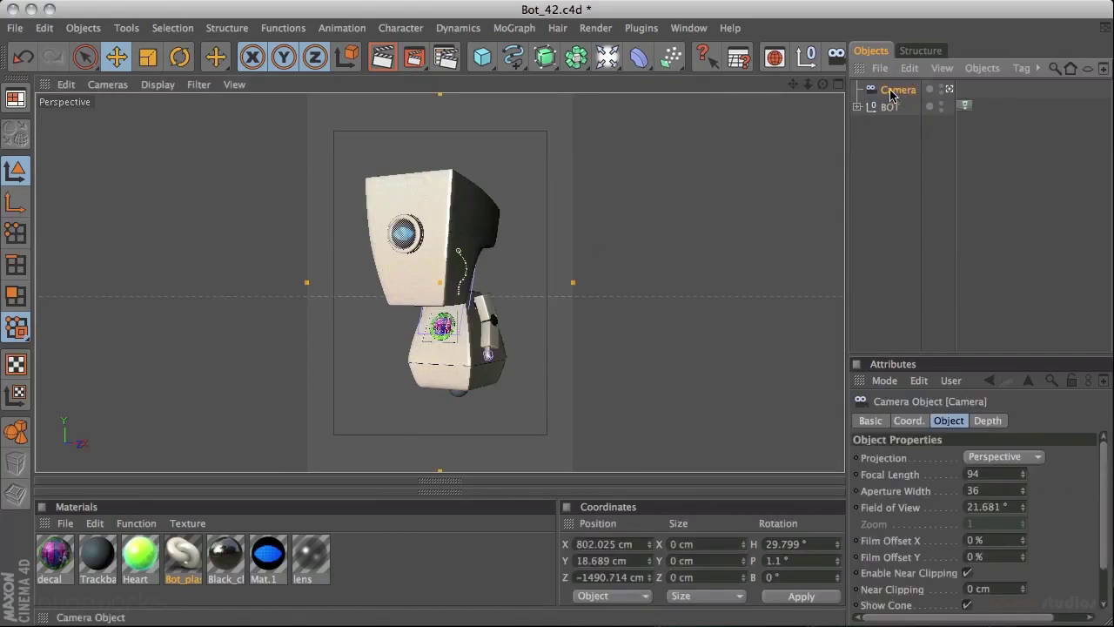
right_click(903, 94)
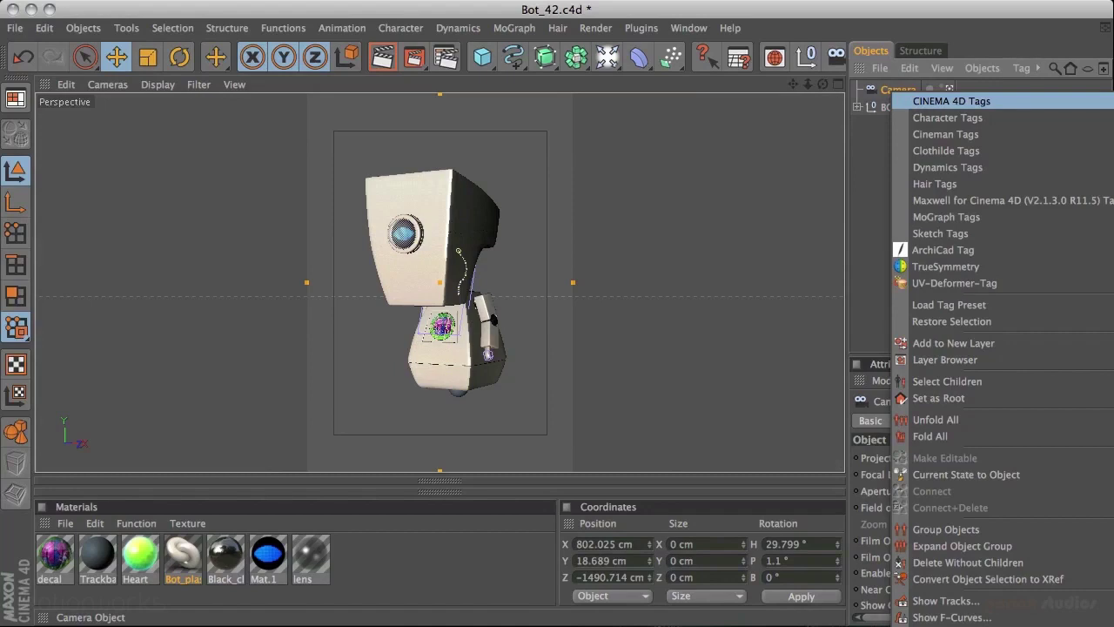
key(Return)
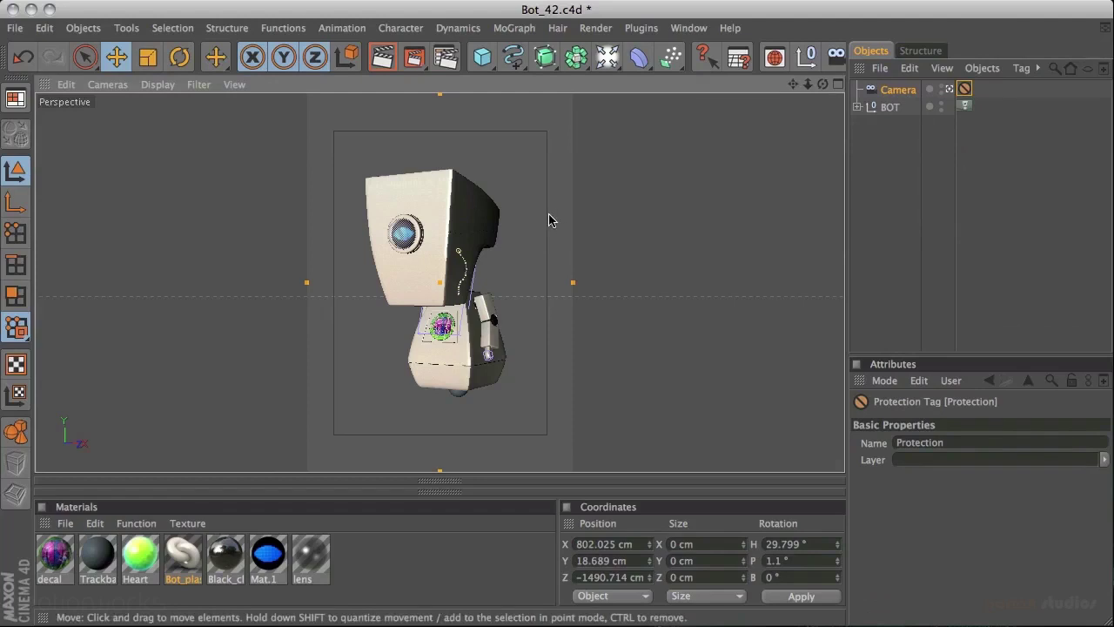
click(948, 90)
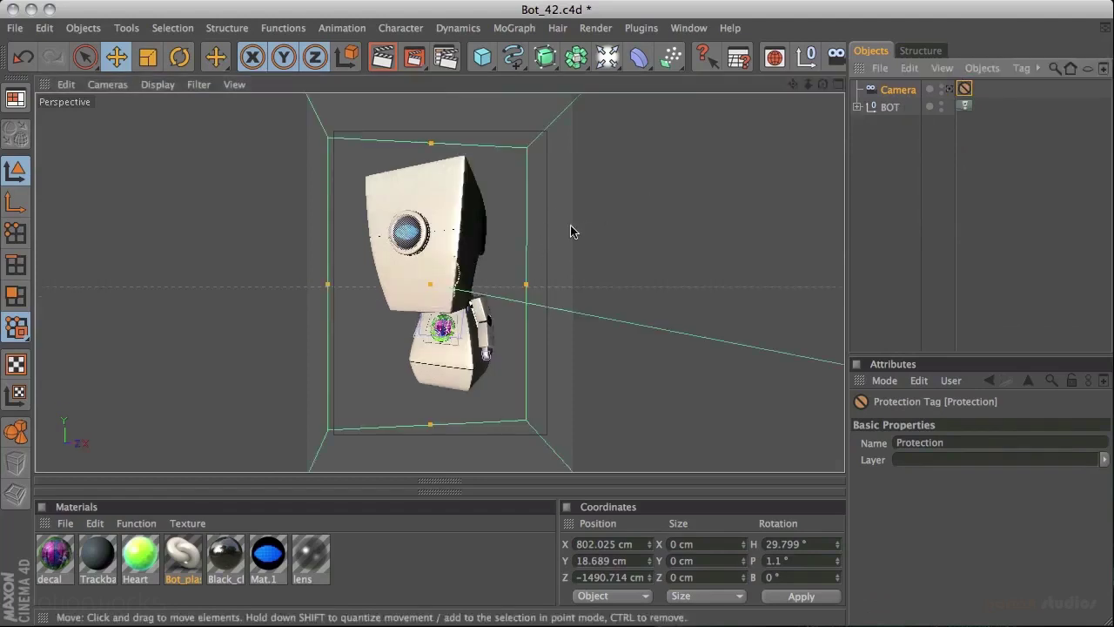
alt+drag(417, 300, 664, 216)
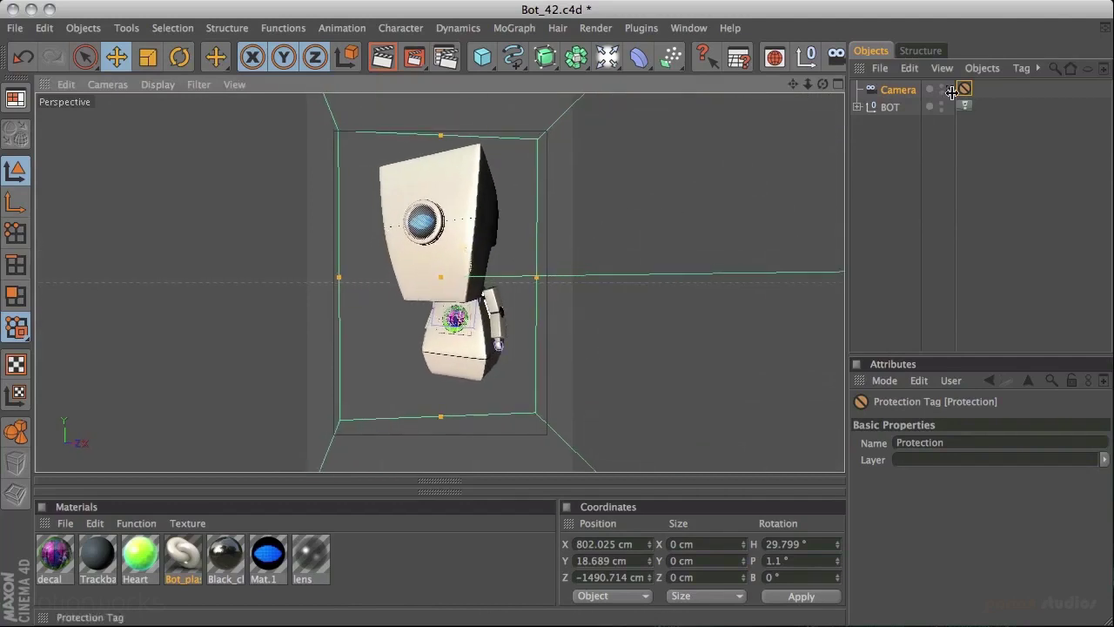
Remove the background reference sketch from the Right view
middle_click(645, 226)
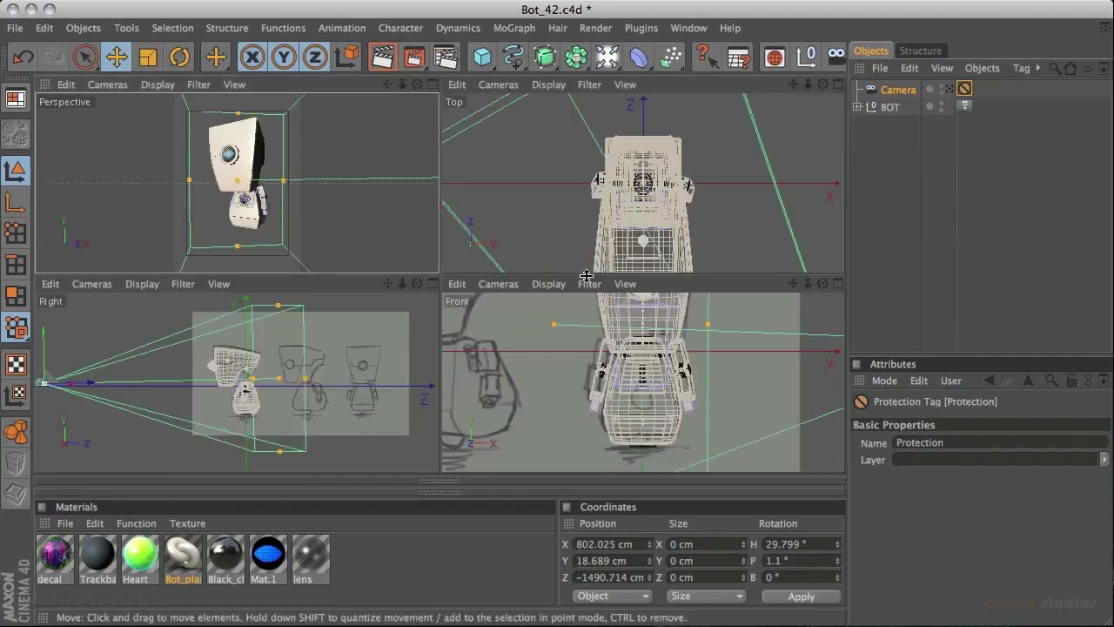
middle_click(389, 381)
scroll(504, 239, down, 3)
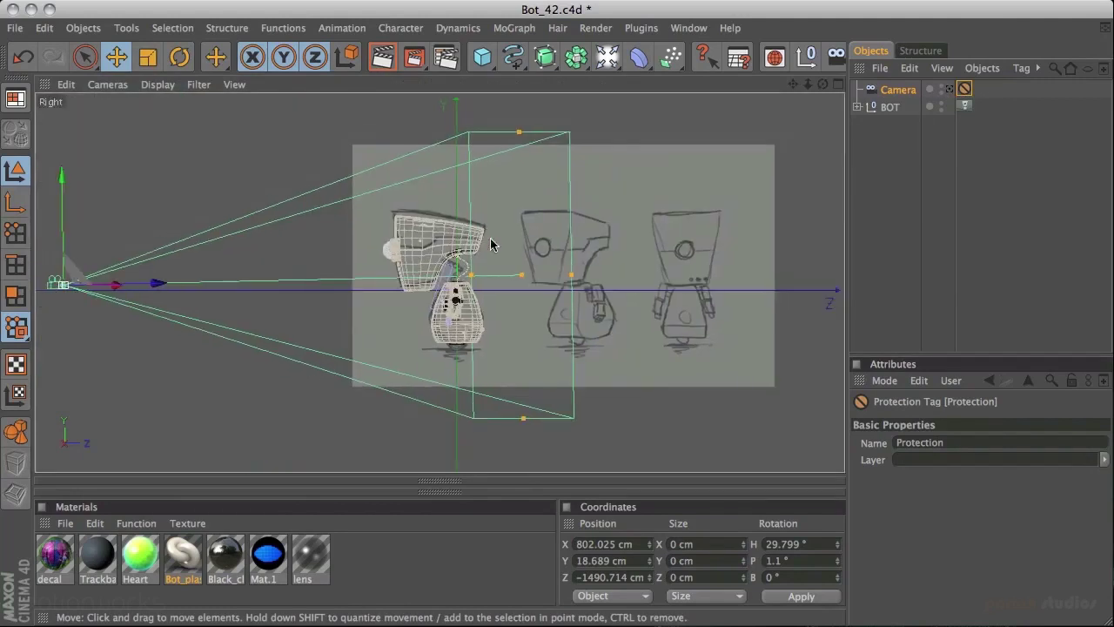
scroll(544, 255, down, 3)
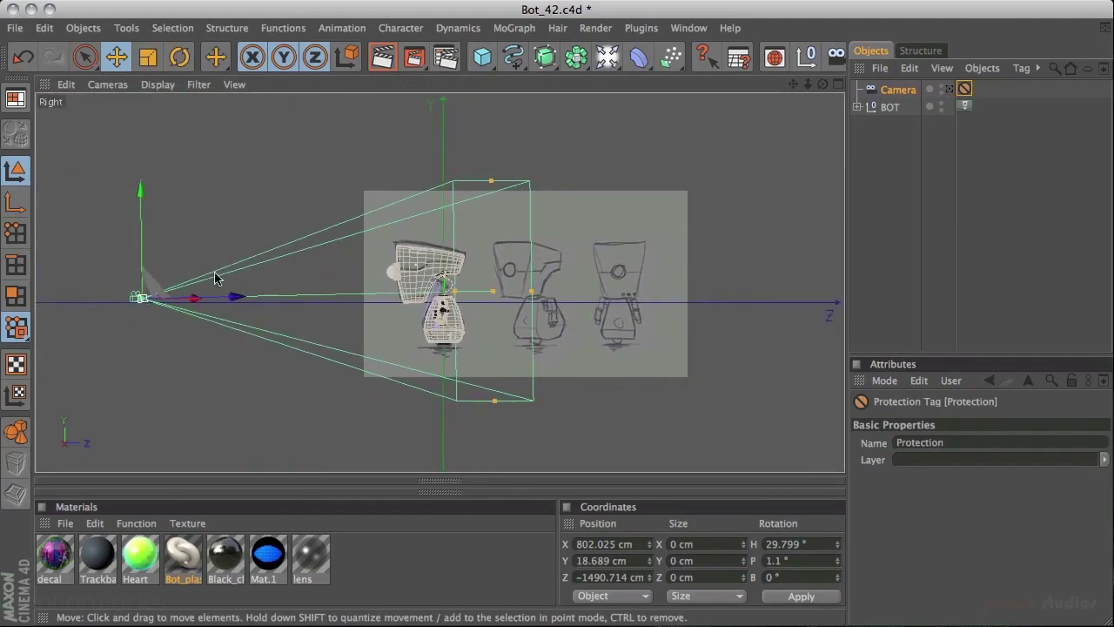
scroll(468, 244, down, 2)
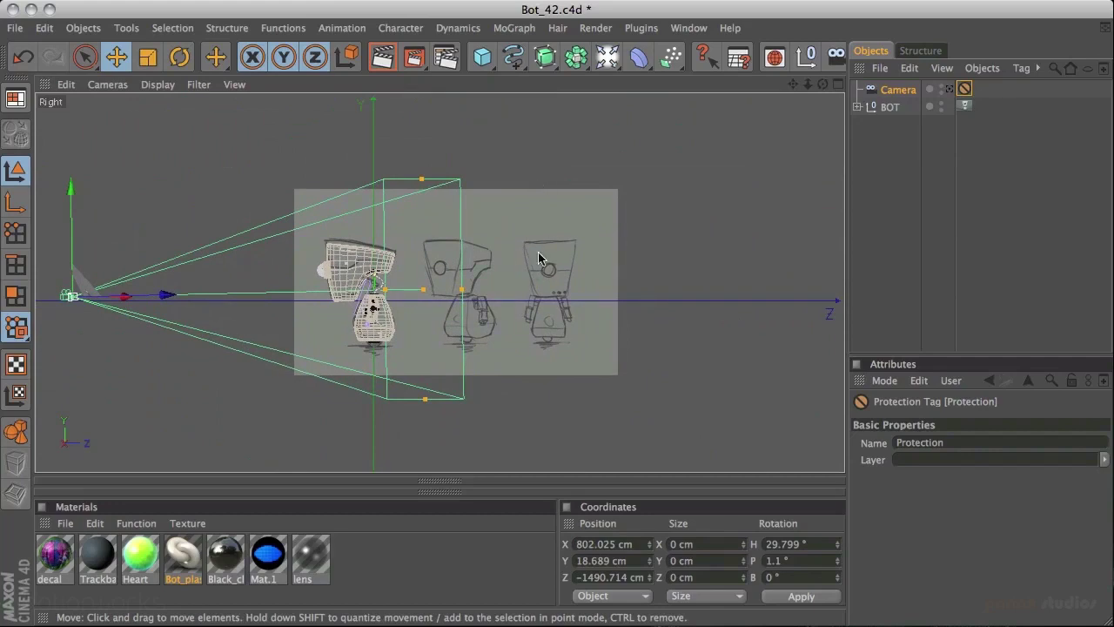
click(67, 85)
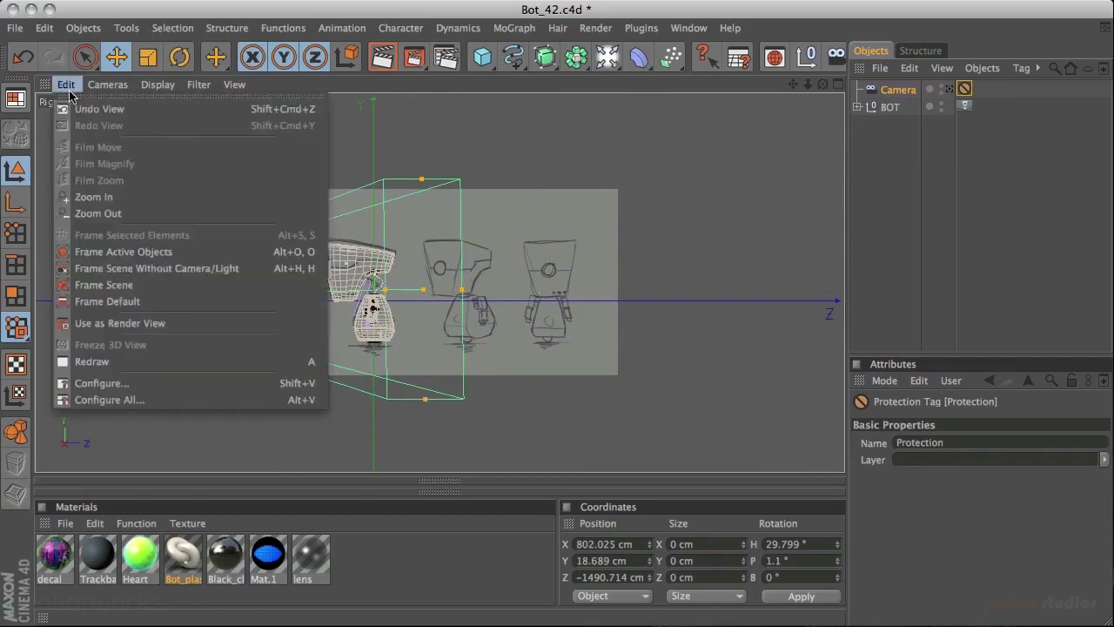
click(129, 384)
click(994, 421)
click(1005, 455)
key(super+a)
key(BackSpace)
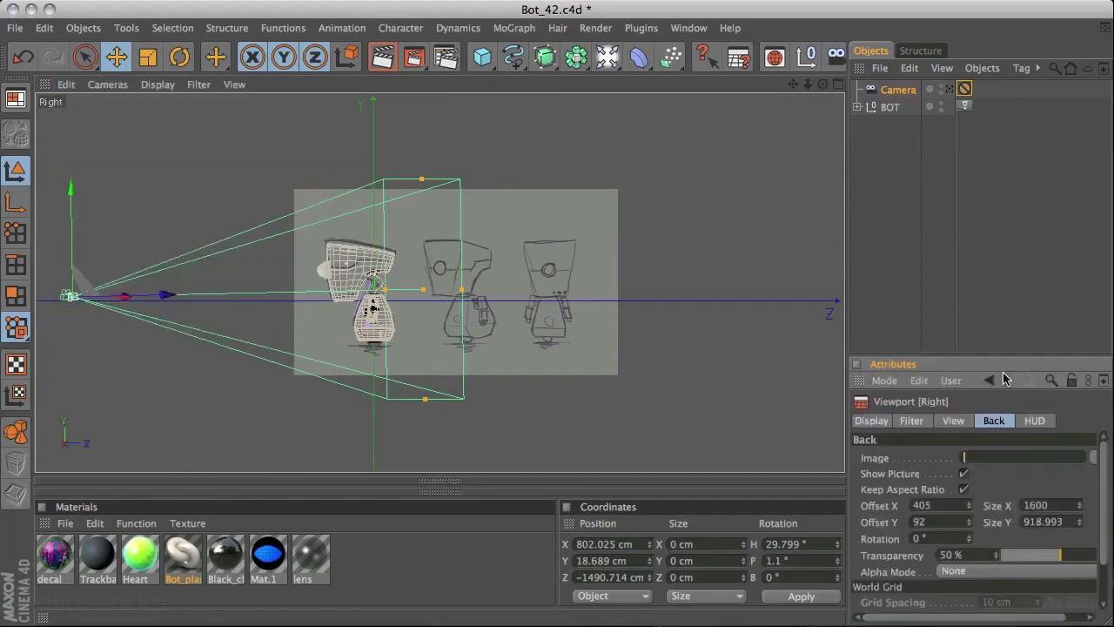
key(Return)
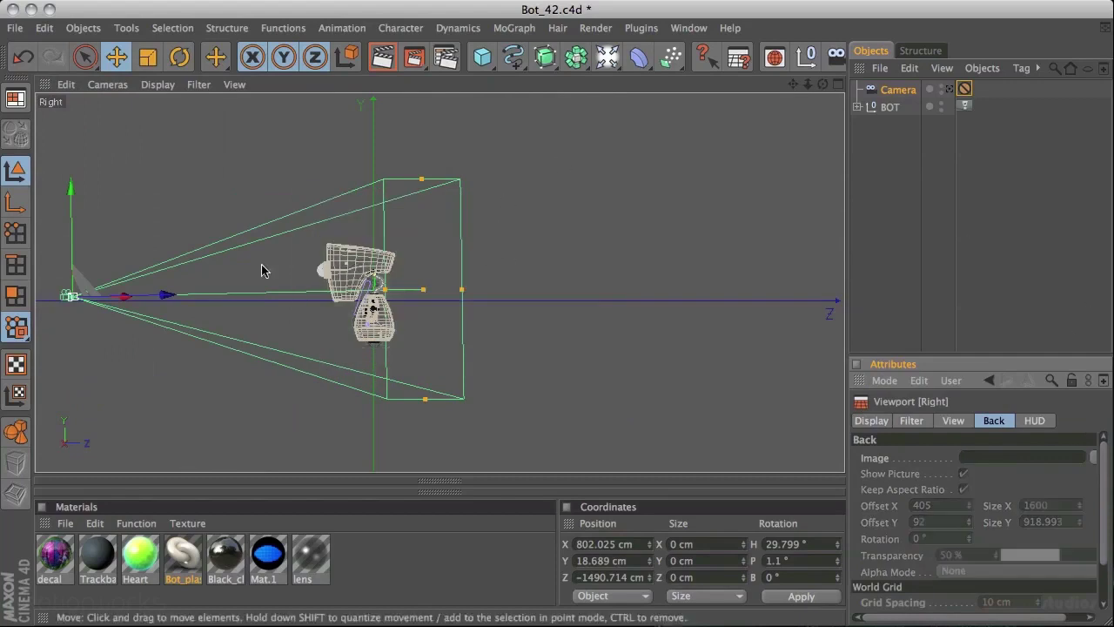
Start a linear spline in the Right view, placing its first point below the robot and moving it behind the camera to about Z -1921 cm
middle_drag(472, 252, 462, 281)
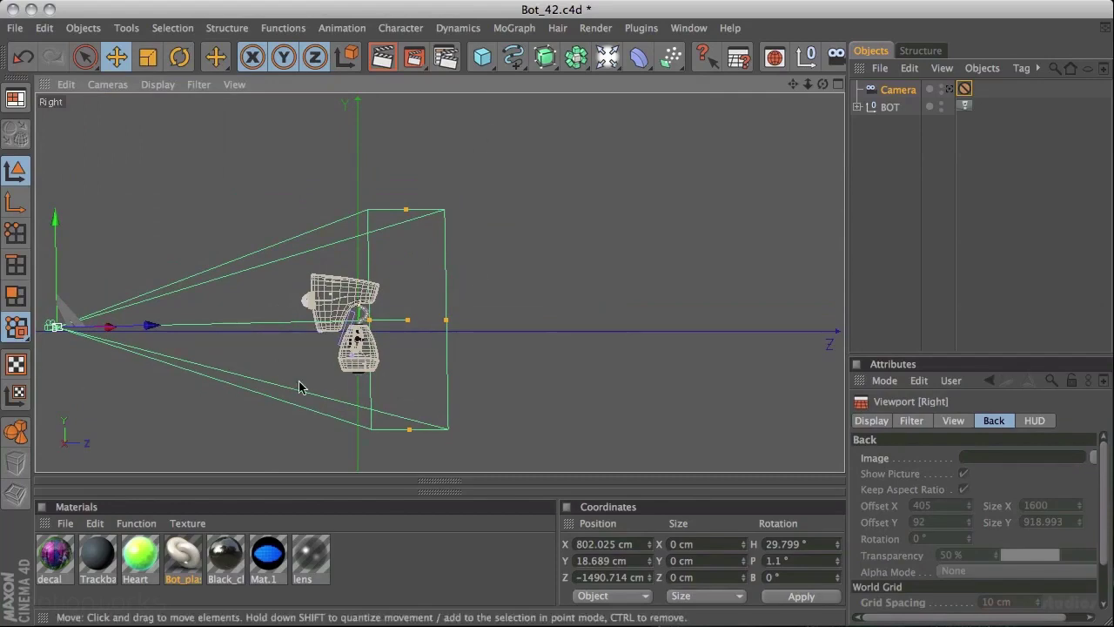
alt+middle_drag(518, 242, 555, 213)
drag(513, 58, 749, 103)
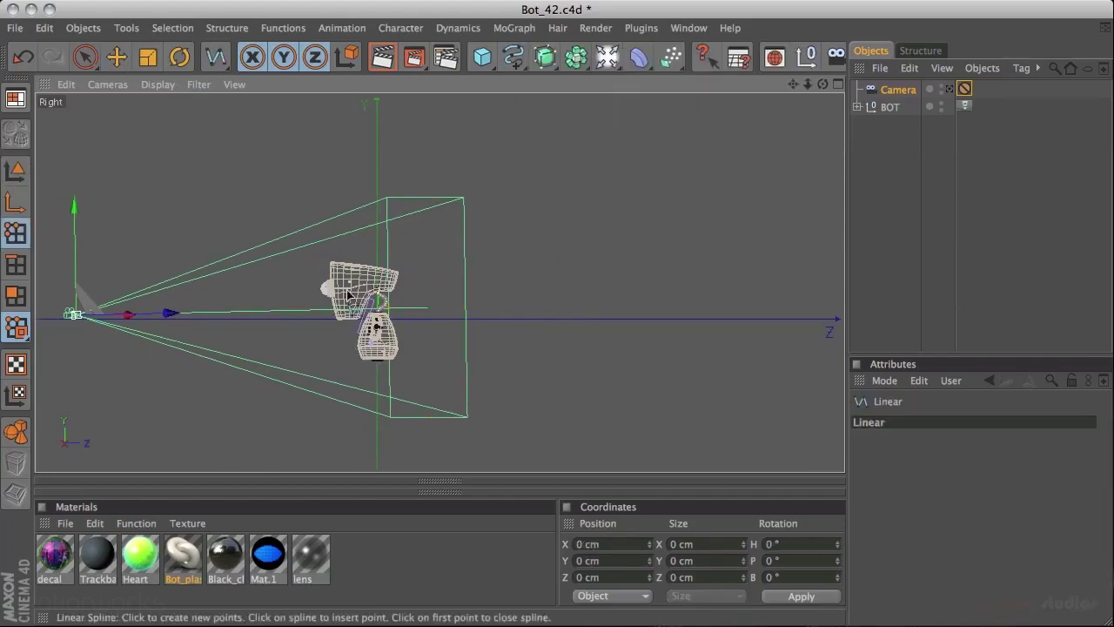
scroll(587, 278, up, 5)
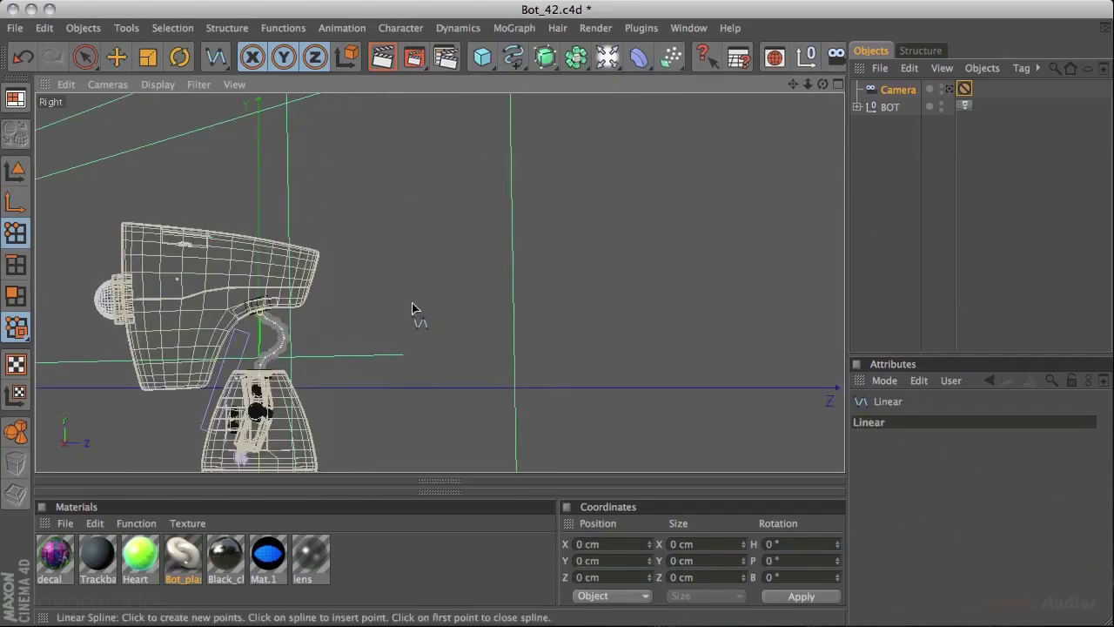
alt+middle_drag(414, 308, 602, 206)
click(231, 419)
drag(230, 419, 398, 419)
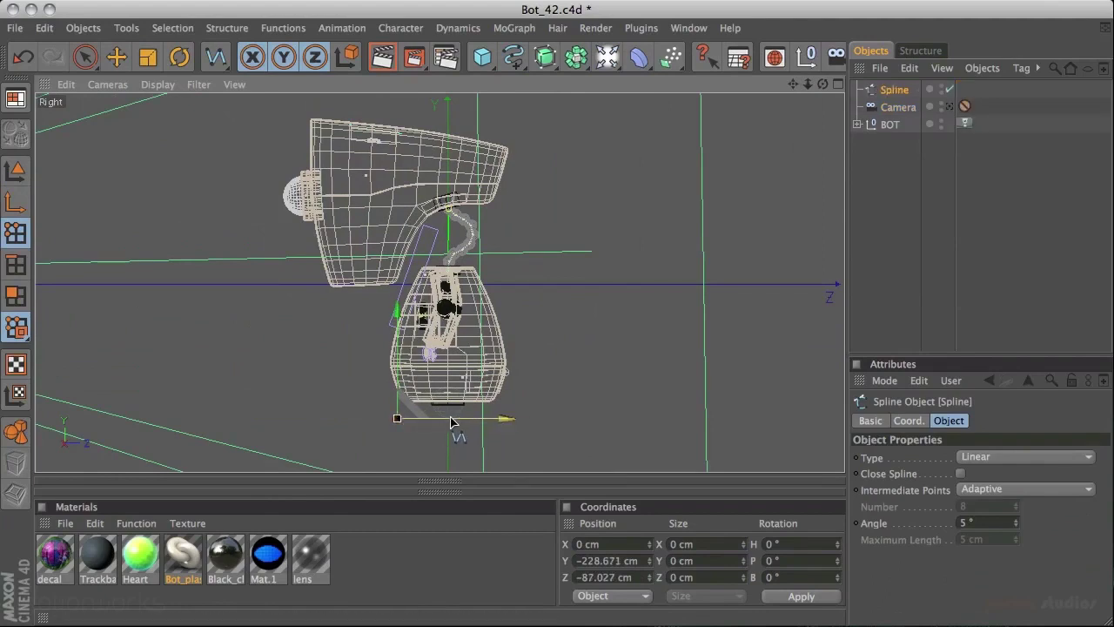
scroll(671, 261, down, 10)
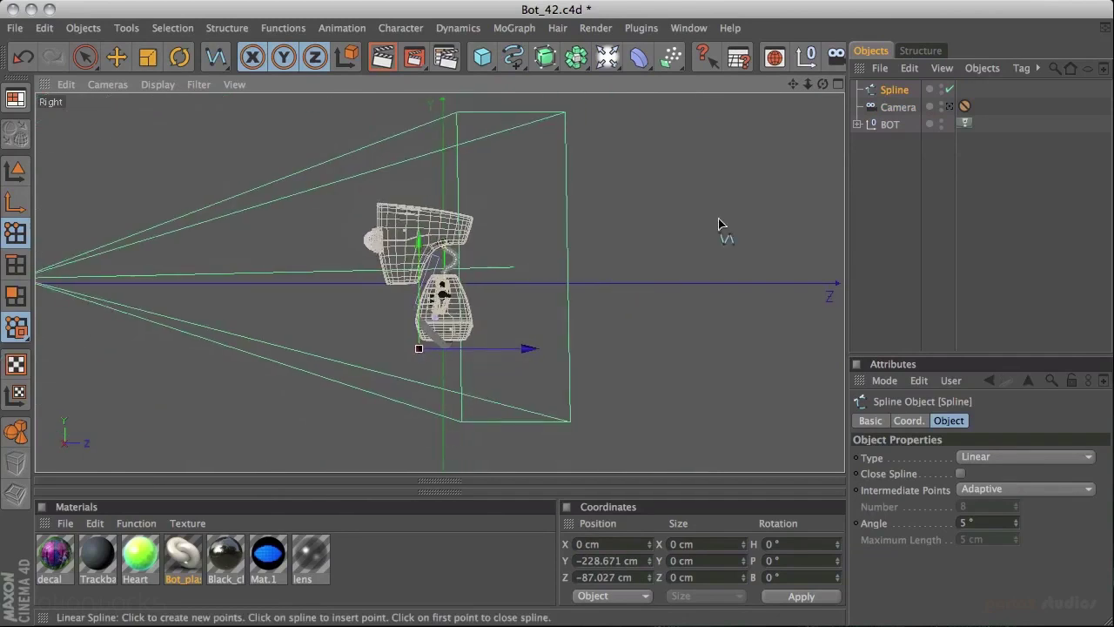
drag(533, 329, 186, 340)
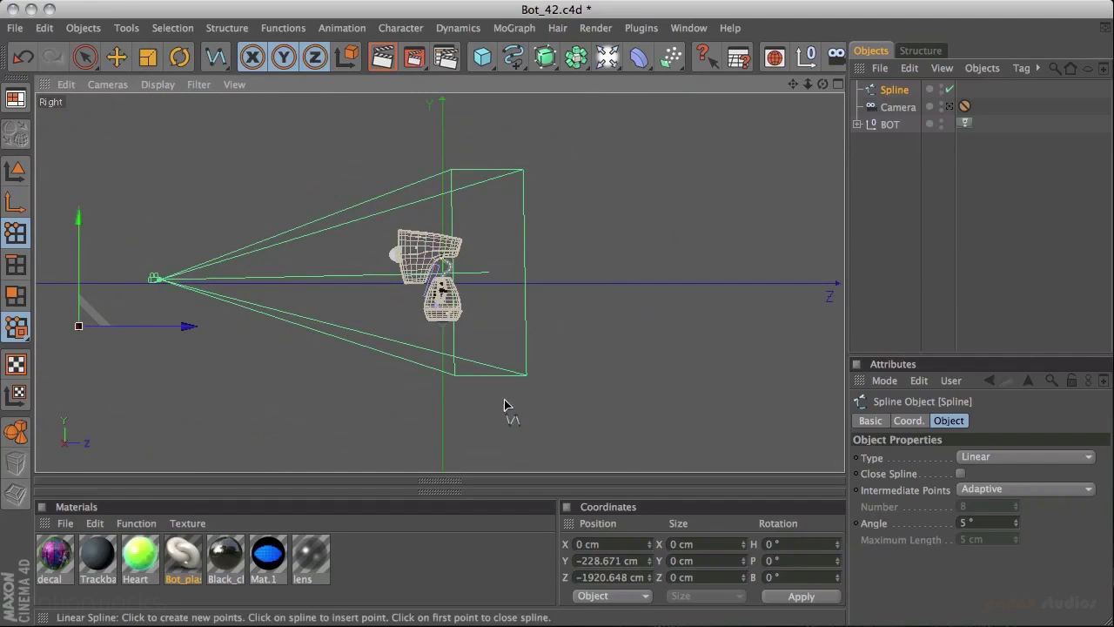
Add a second spline point under the robot's base and match its Y position to the first point, -228.671 cm
scroll(442, 293, up, 5)
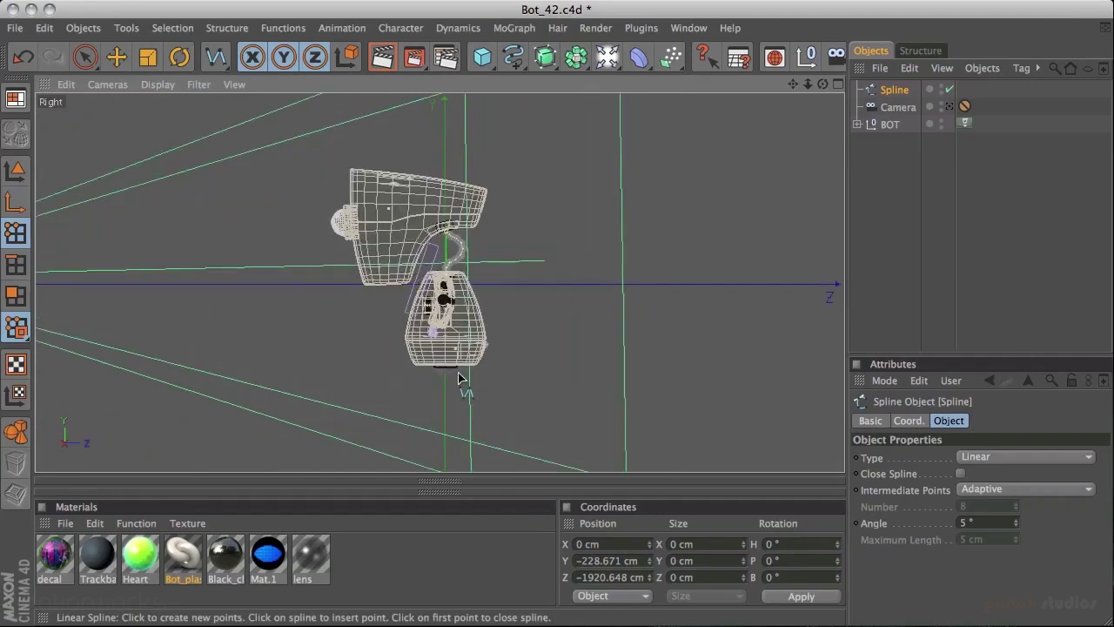
scroll(592, 311, up, 5)
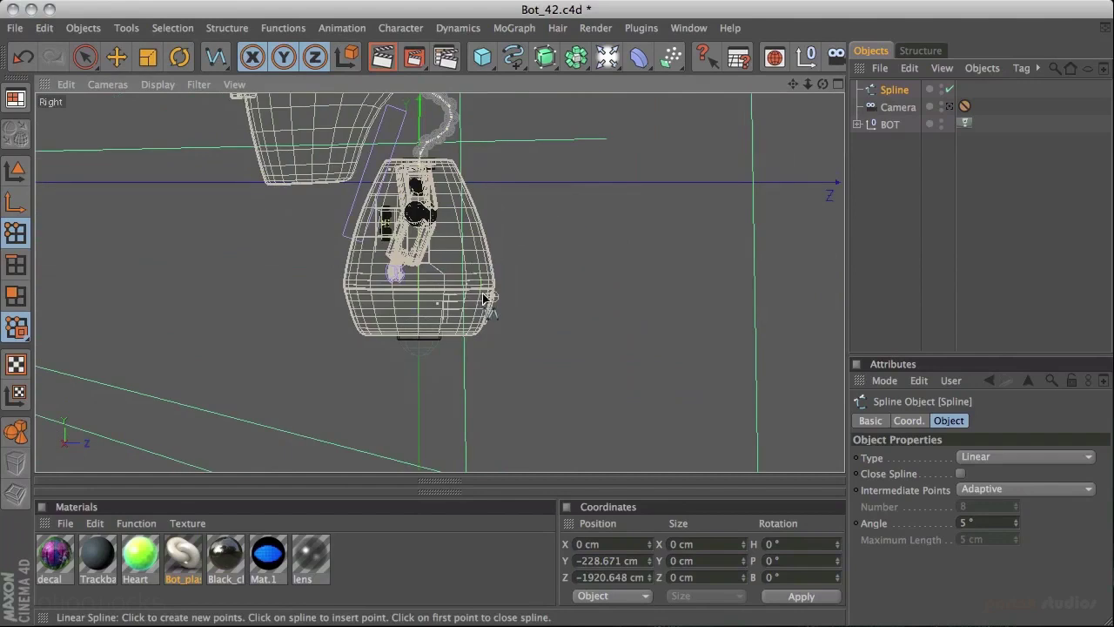
click(604, 561)
key(ctrl+c)
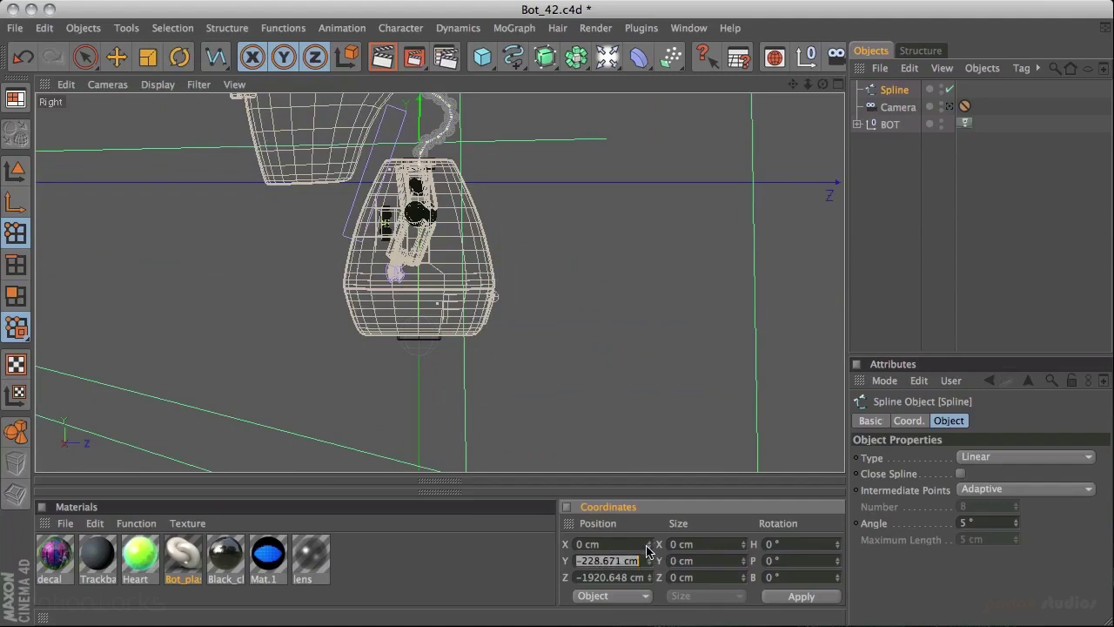
click(418, 358)
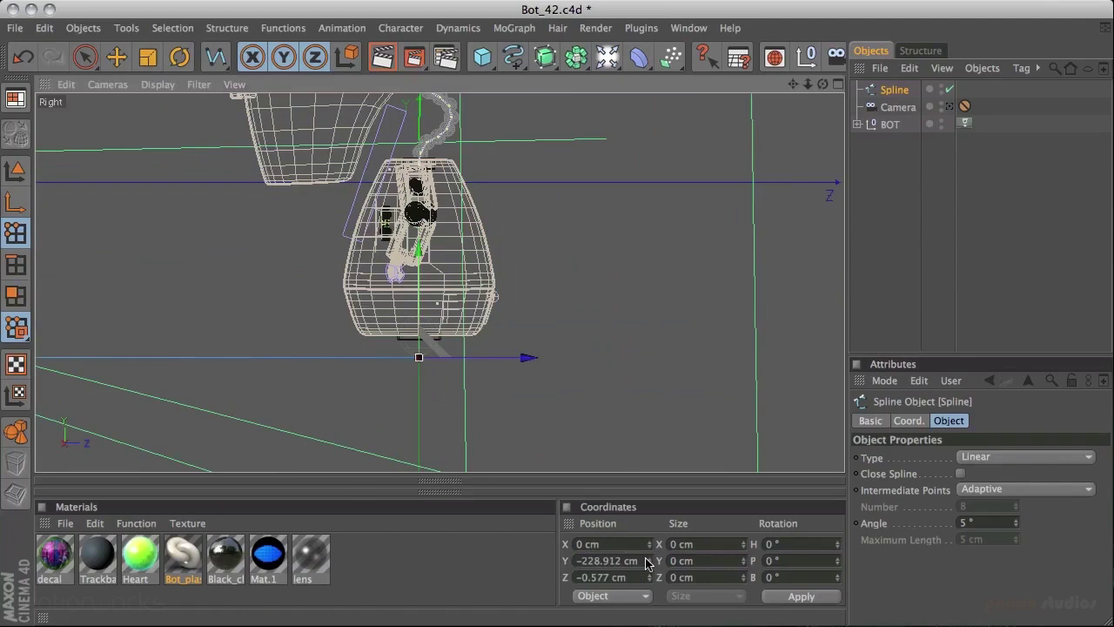
drag(646, 561, 588, 560)
key(ctrl+v)
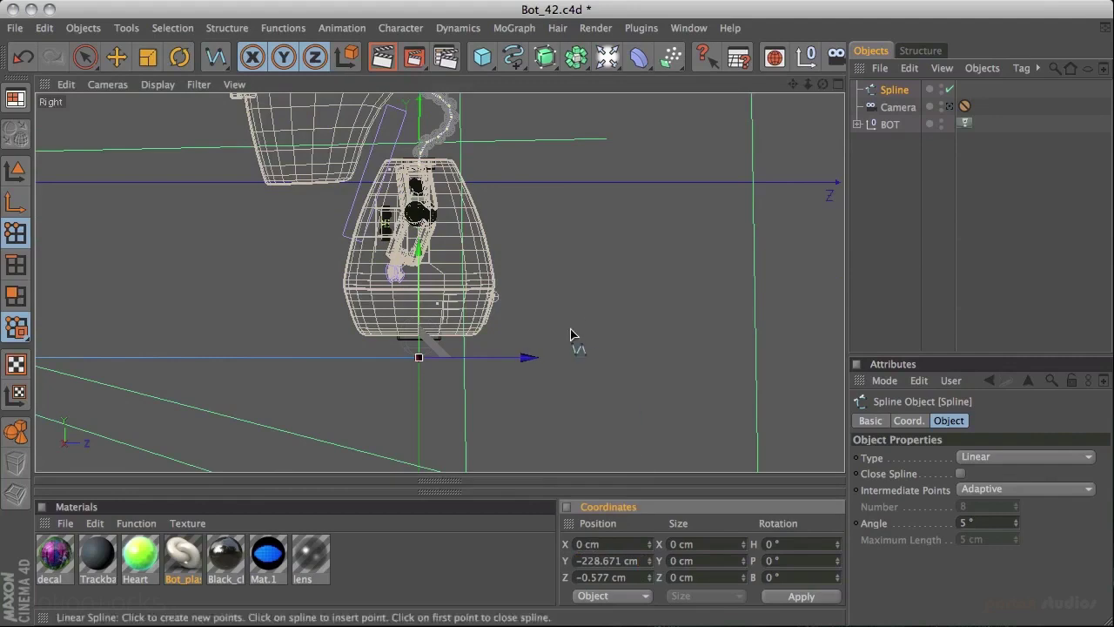
Move the second spline point along Z to about 1554 cm, well behind the robot
drag(533, 358, 870, 357)
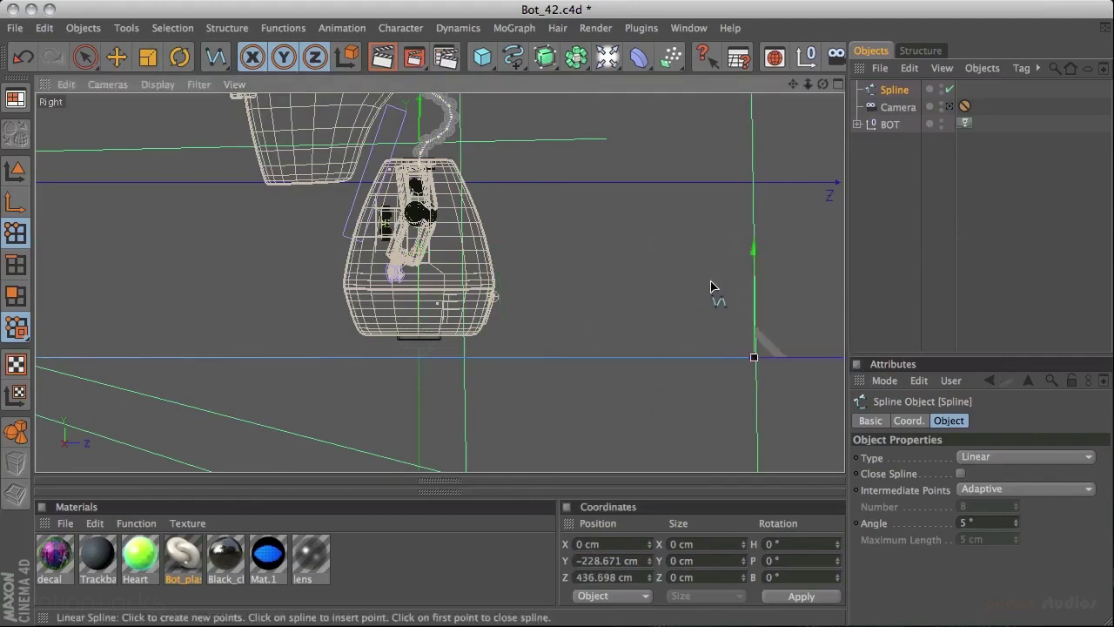
scroll(711, 286, down, 4)
scroll(741, 243, down, 2)
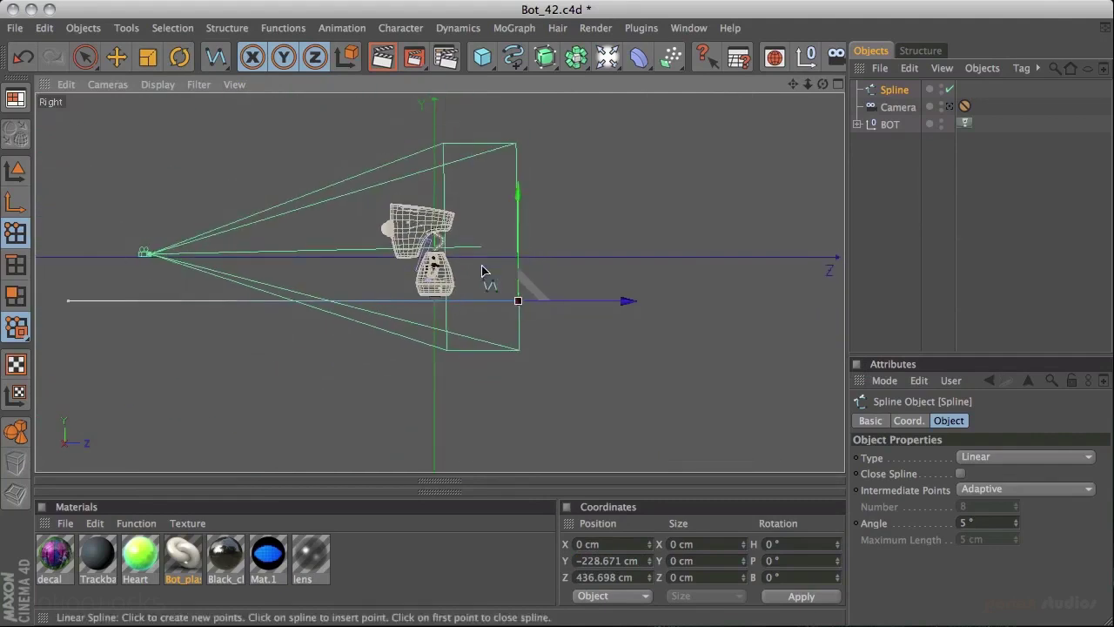
alt+middle_drag(483, 271, 579, 306)
drag(523, 315, 732, 315)
scroll(241, 235, down, 2)
scroll(241, 235, down, 1)
alt+middle_drag(634, 217, 647, 360)
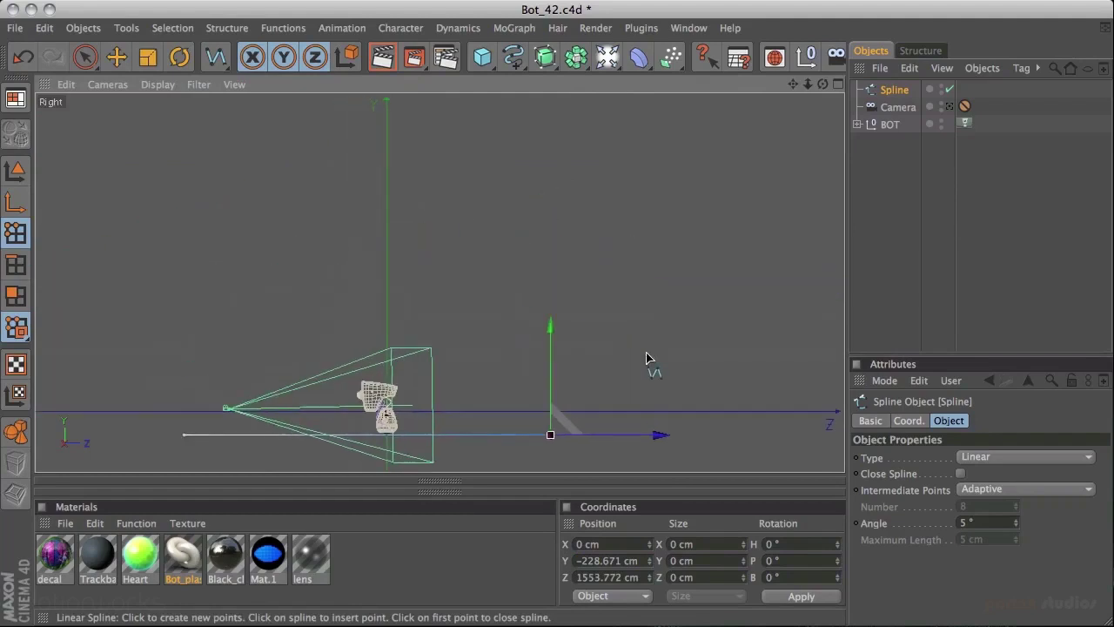
Add a third spline point straight above the second at about Y 1806 cm, and select the corner point
click(549, 235)
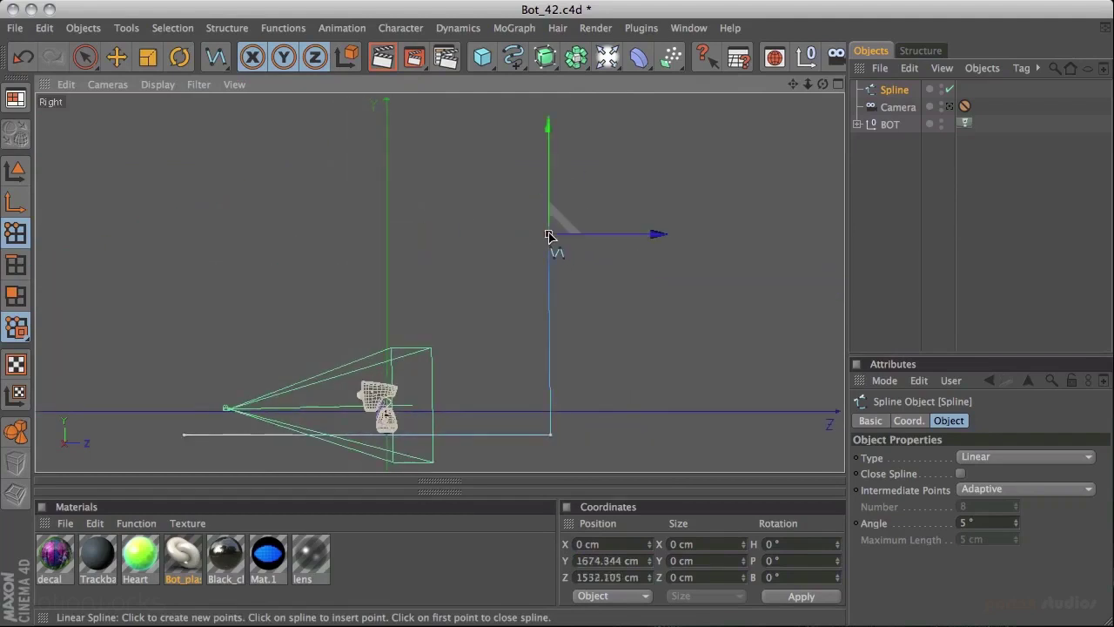
drag(551, 236, 551, 236)
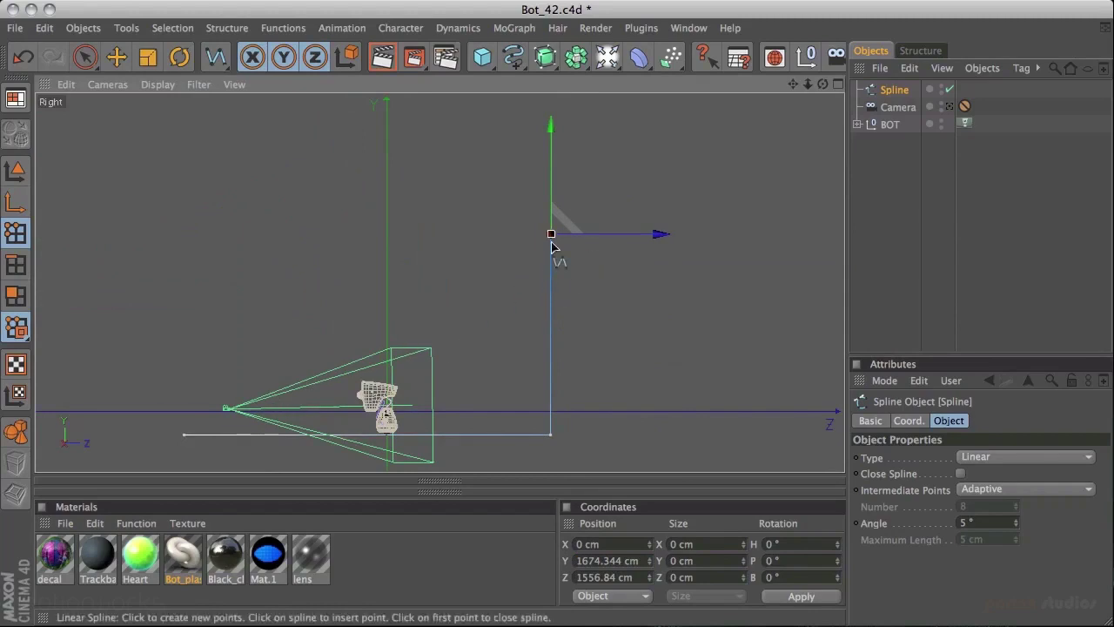
drag(550, 170, 550, 157)
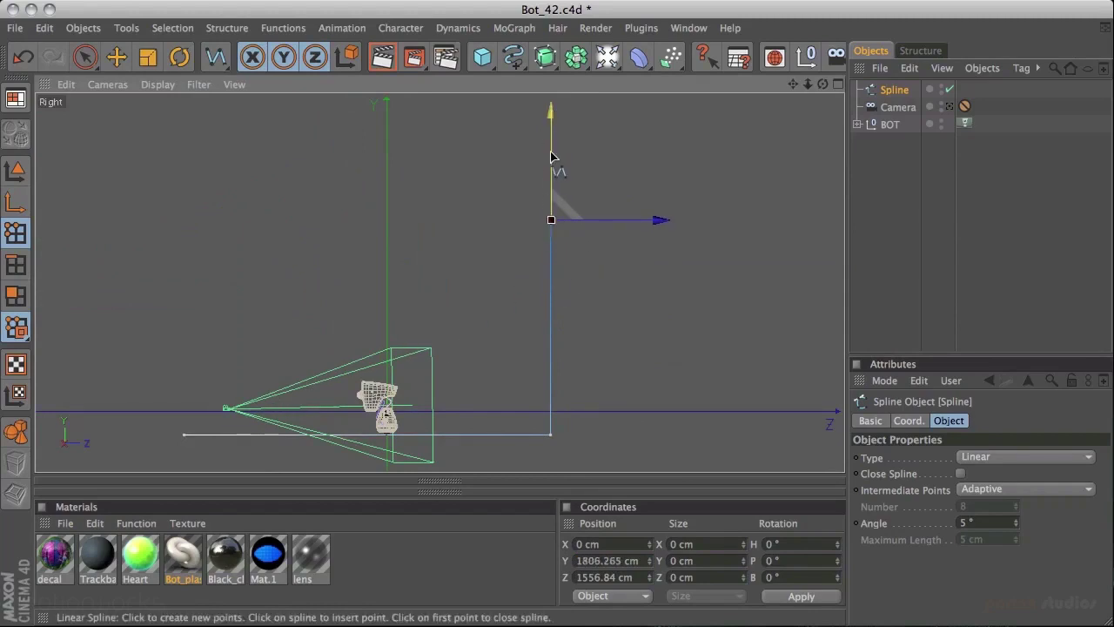
key(space)
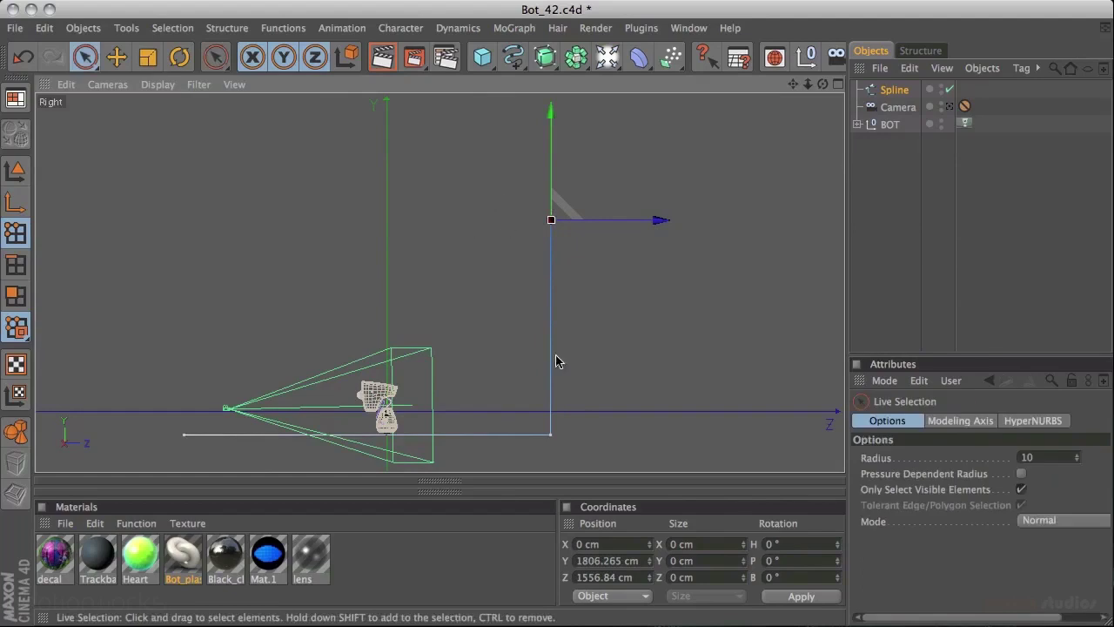
click(550, 435)
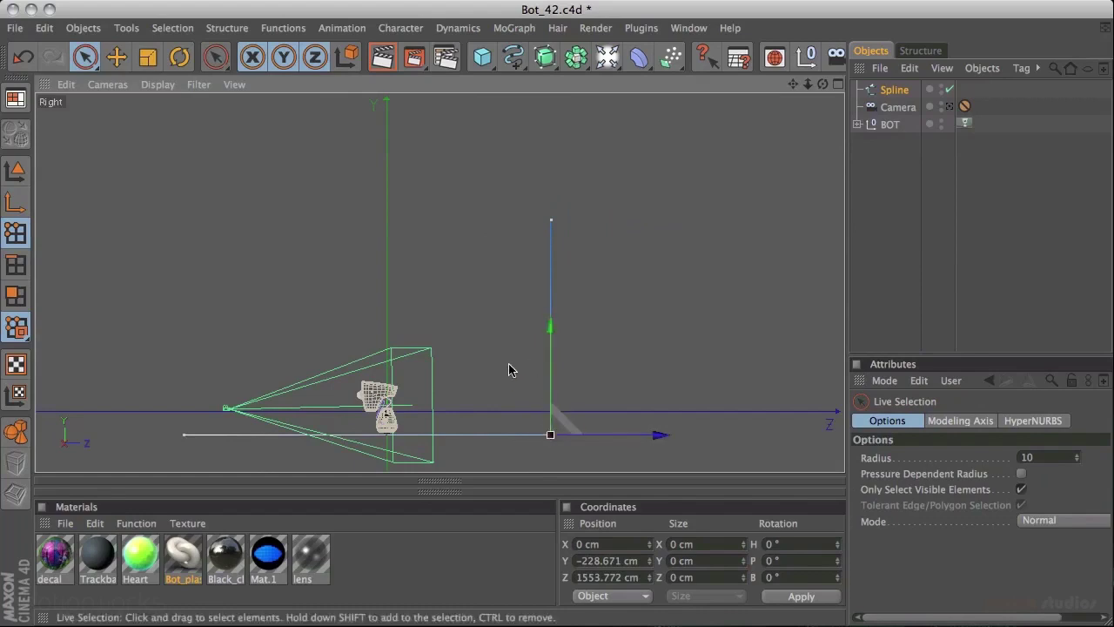
Try soft interpolation on the spline's corner point and undo it
key(v)
mouse_move(439, 320)
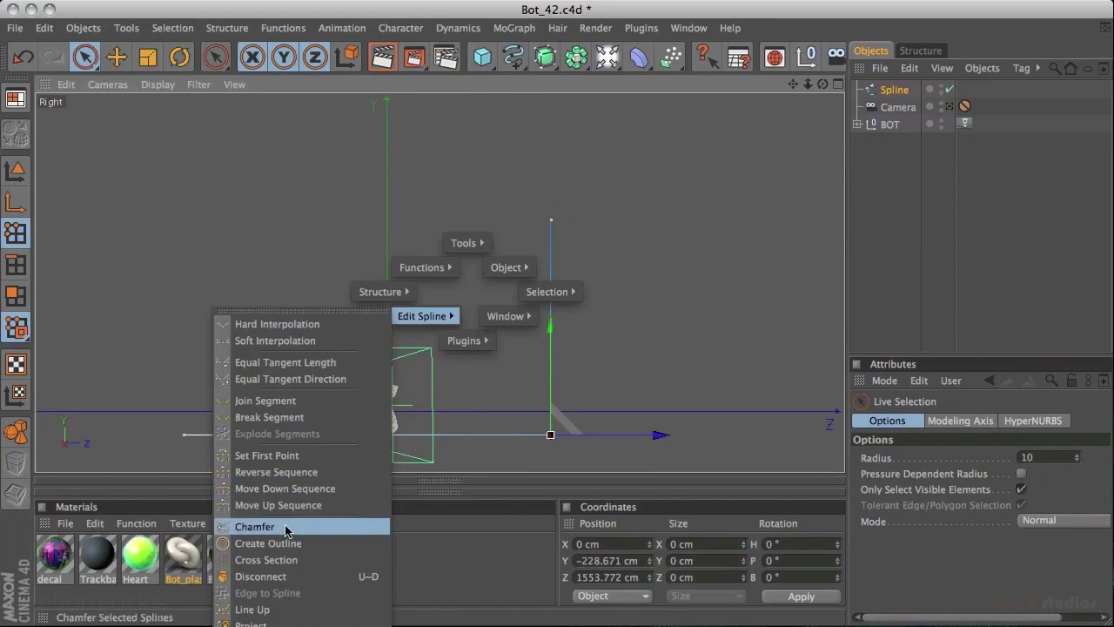
click(303, 342)
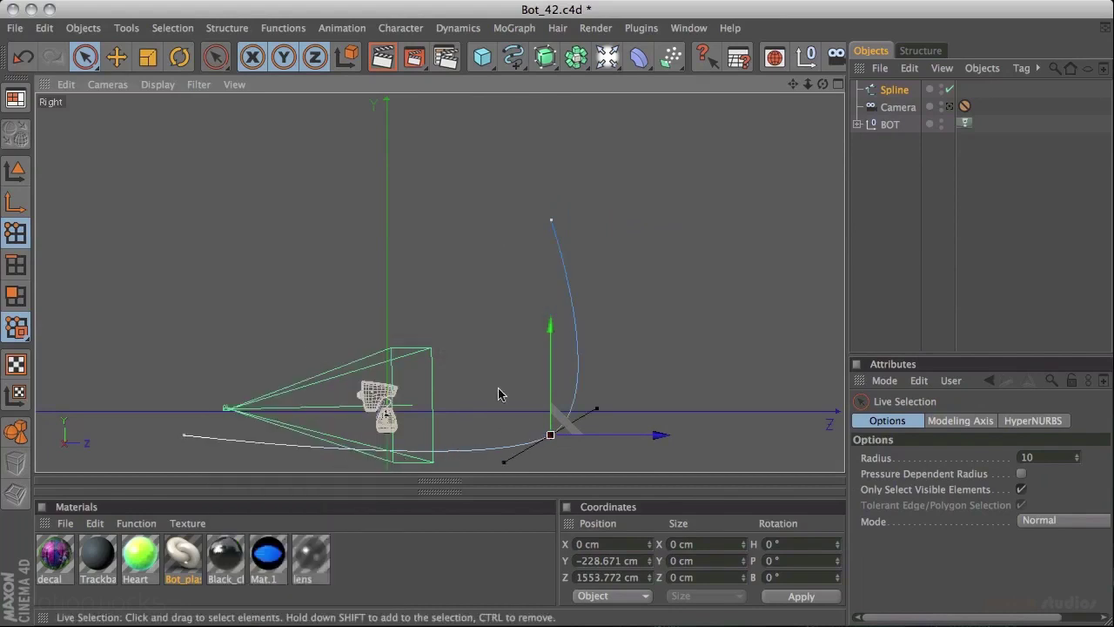
key(ctrl+z)
Chamfer the spline's corner point with a radius of about 903 cm to form a curved backdrop profile
key(v)
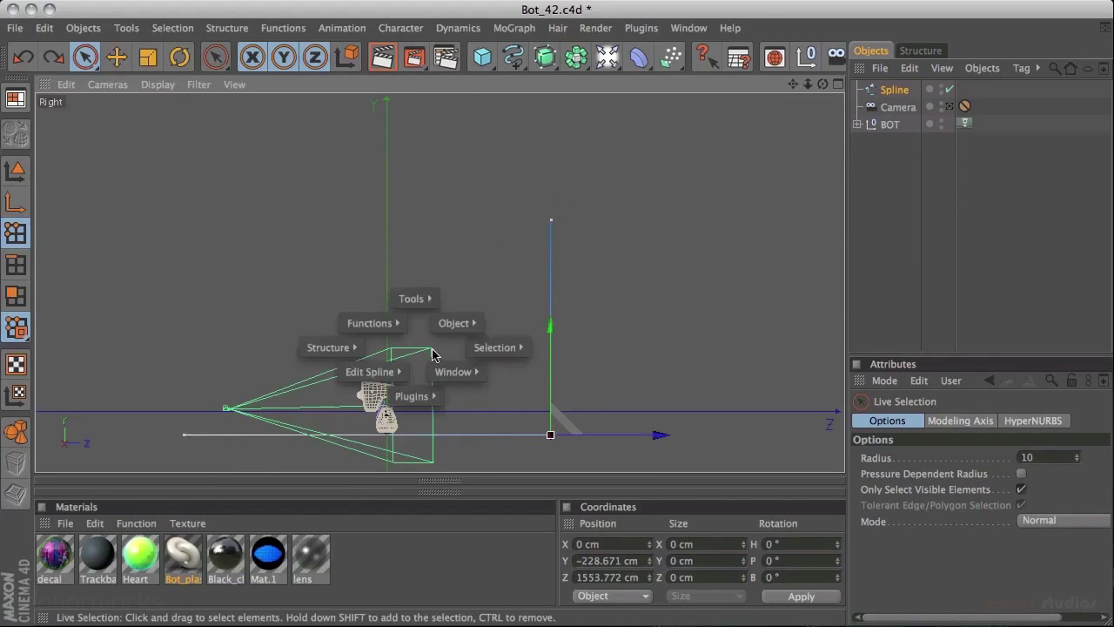
mouse_move(366, 374)
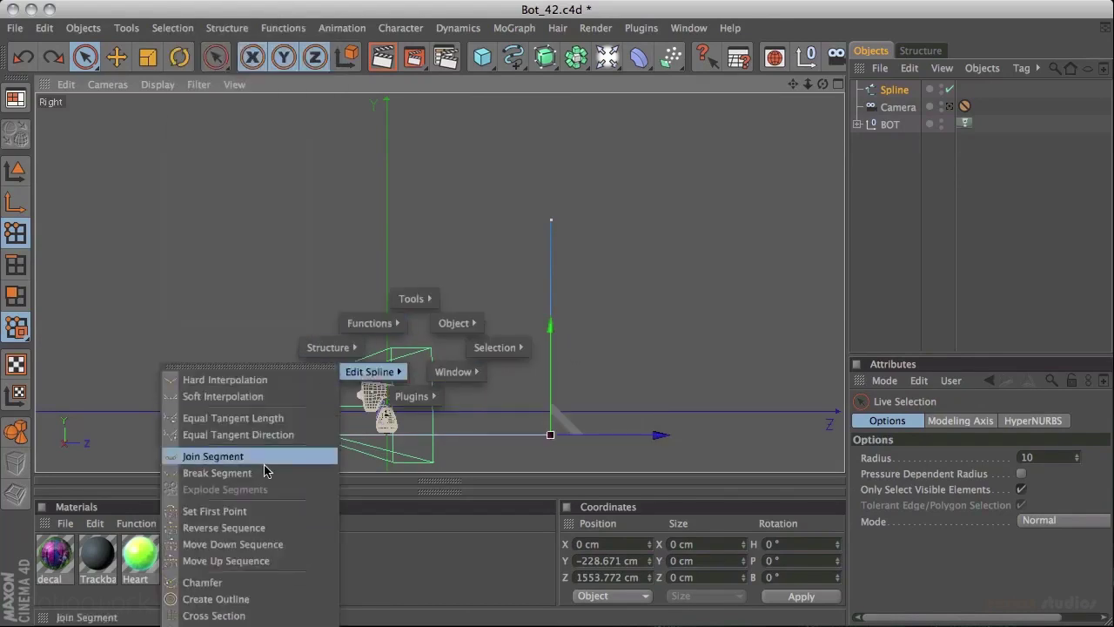
click(228, 583)
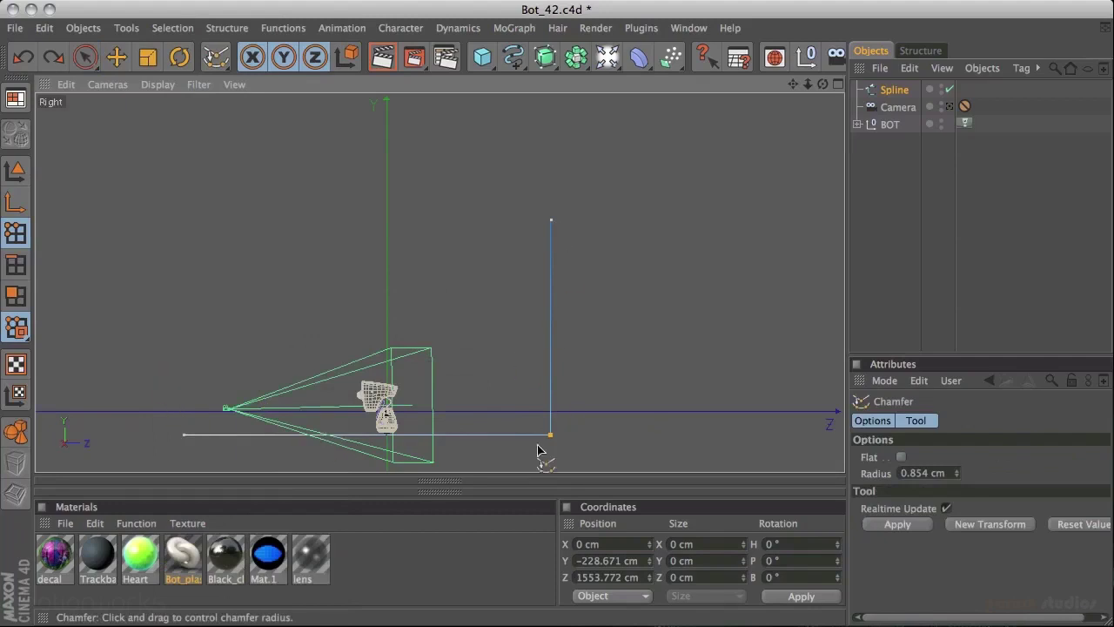
drag(150, 383, 1007, 189)
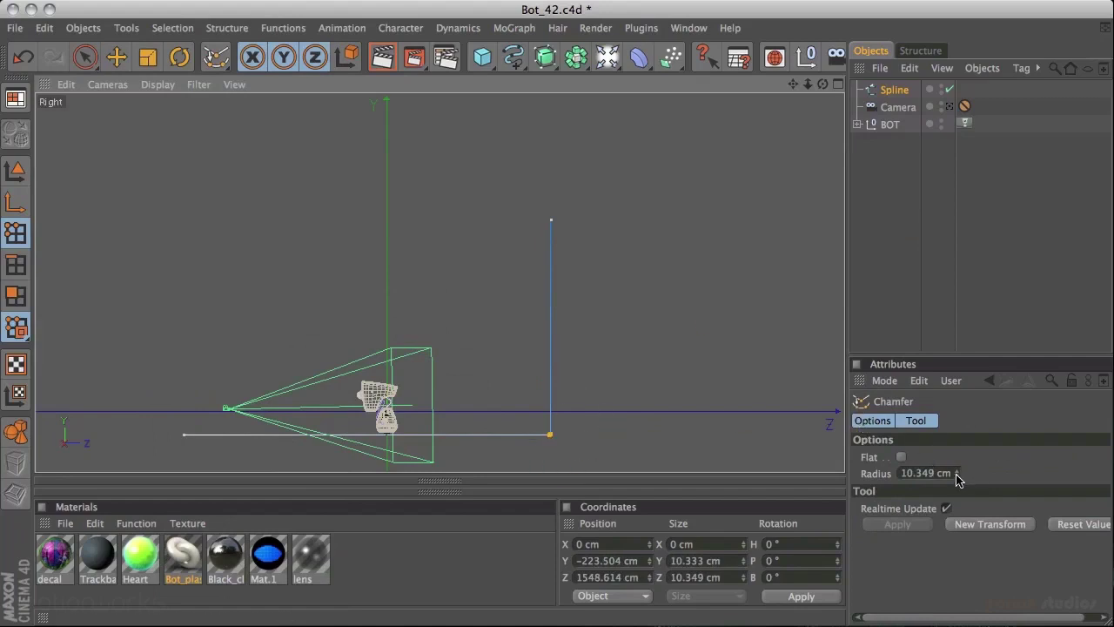
drag(956, 475, 957, 468)
drag(955, 408, 987, 157)
drag(963, 449, 982, 412)
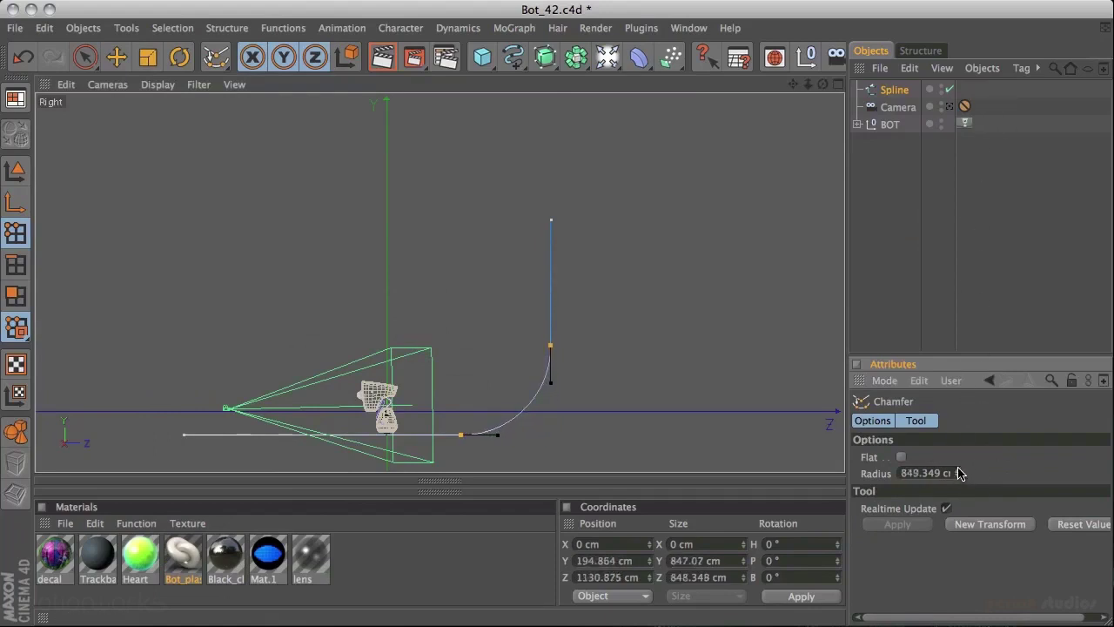
drag(961, 461, 961, 427)
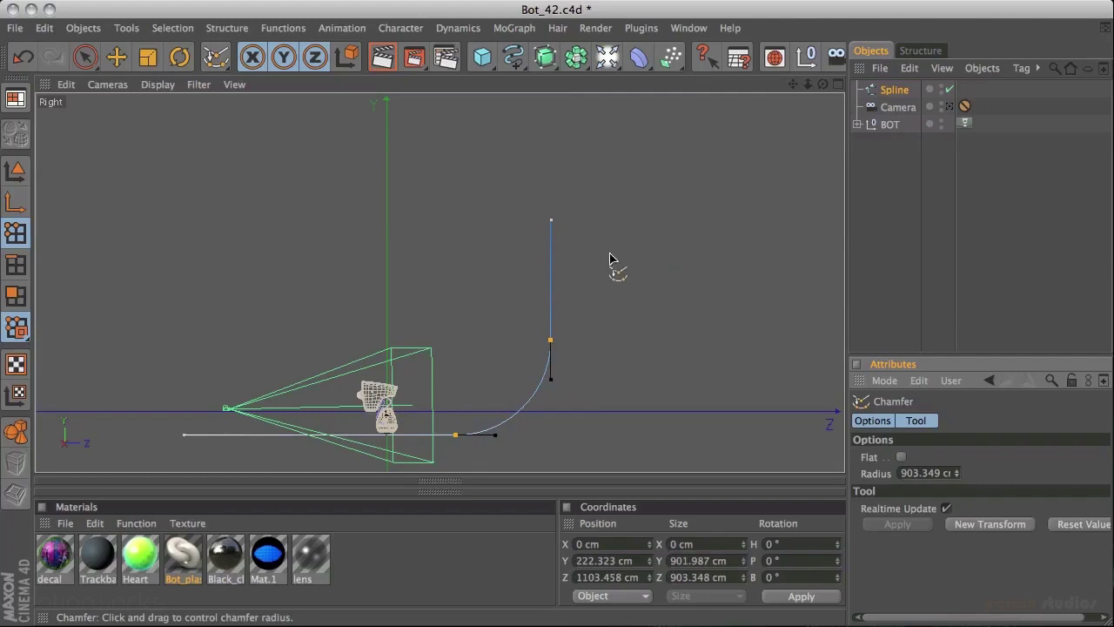
key(space)
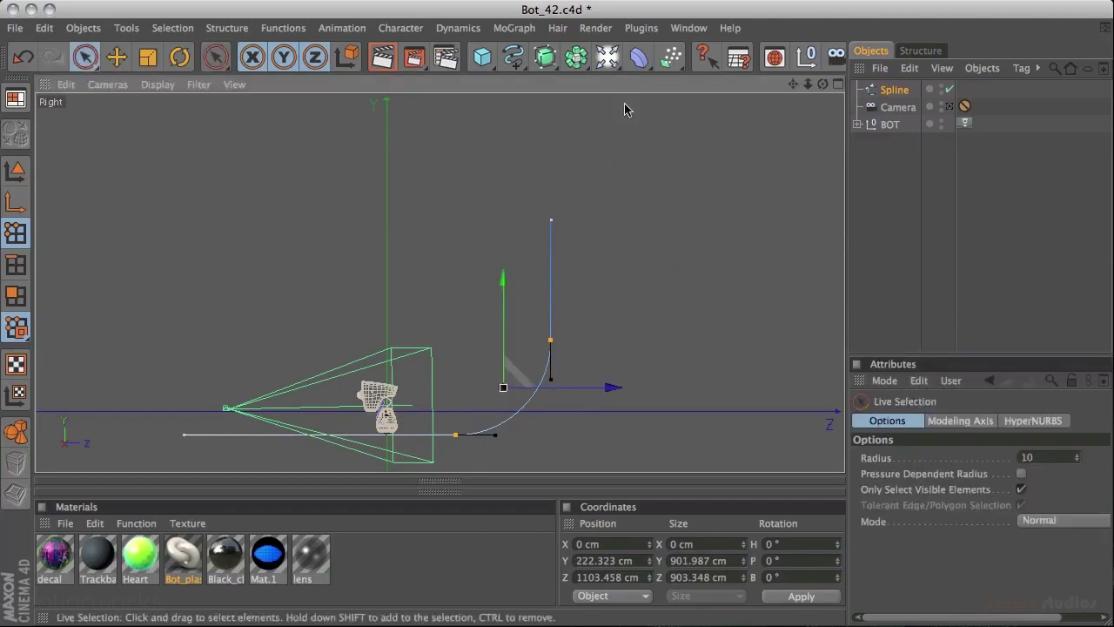
Nest the spline in a new Extrude NURBS object and set the extrusion's Z movement to 0 cm
drag(545, 57, 722, 72)
drag(897, 107, 910, 95)
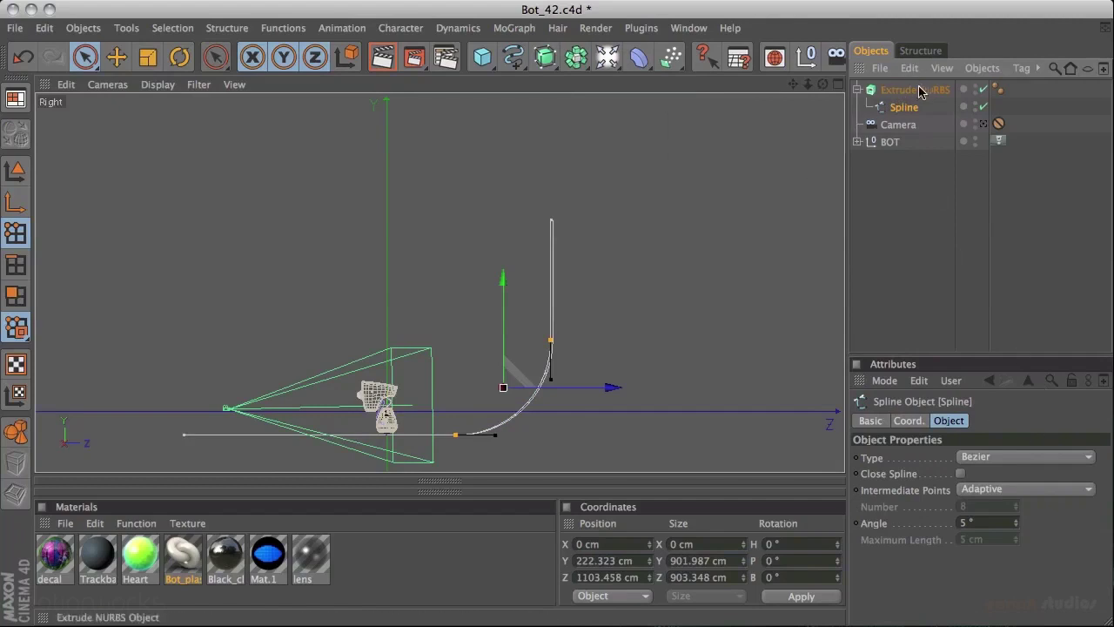
click(919, 91)
drag(848, 305, 742, 305)
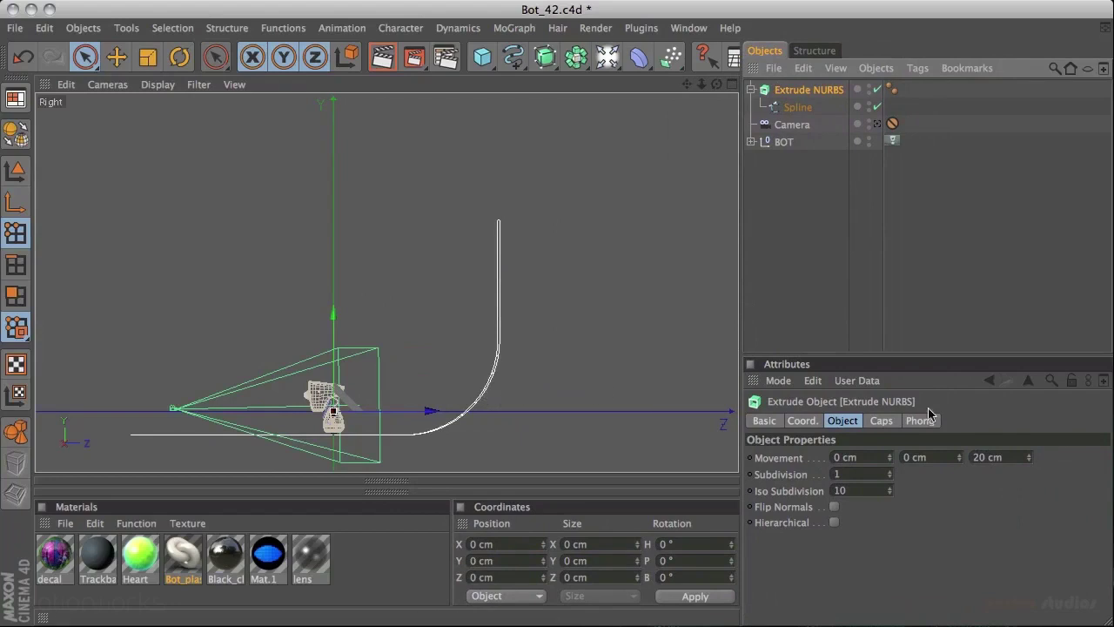
double_click(1015, 460)
text(0)
key(Return)
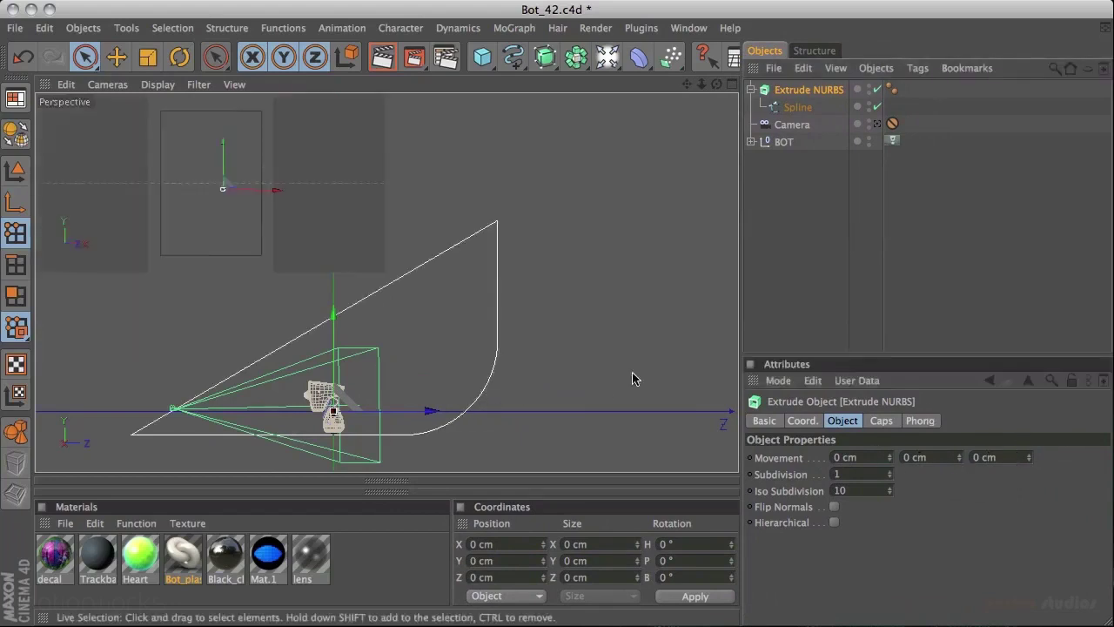
Extrude the backdrop sideways by setting the Extrude NURBS X movement to 3000 cm, checking it in the Front view
middle_click(642, 372)
middle_click(609, 346)
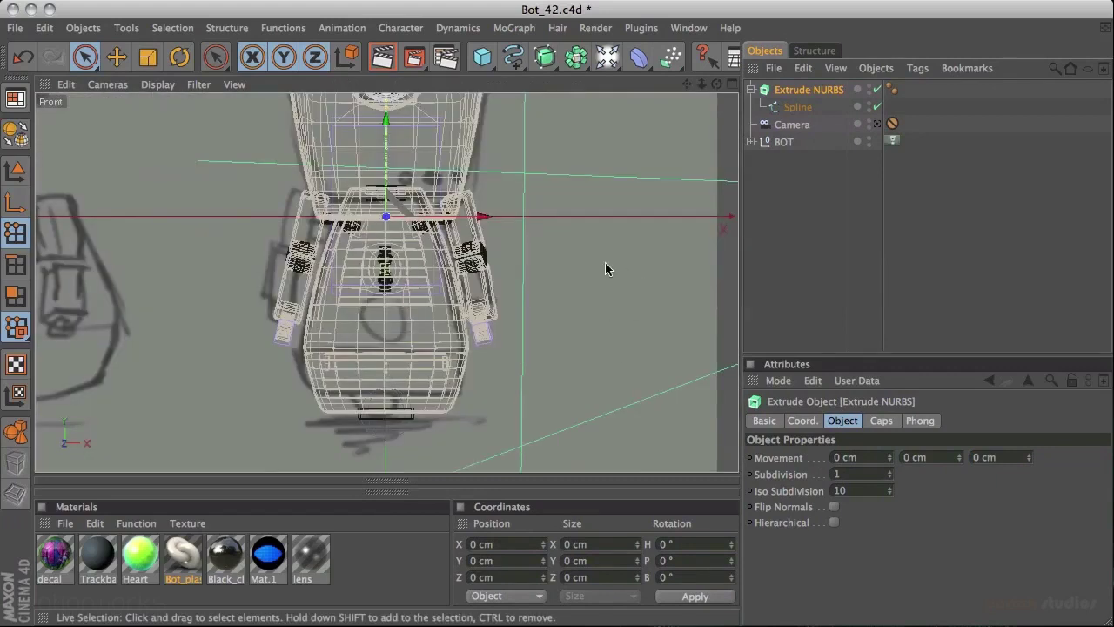
scroll(605, 269, down, 10)
alt+middle_drag(524, 253, 527, 344)
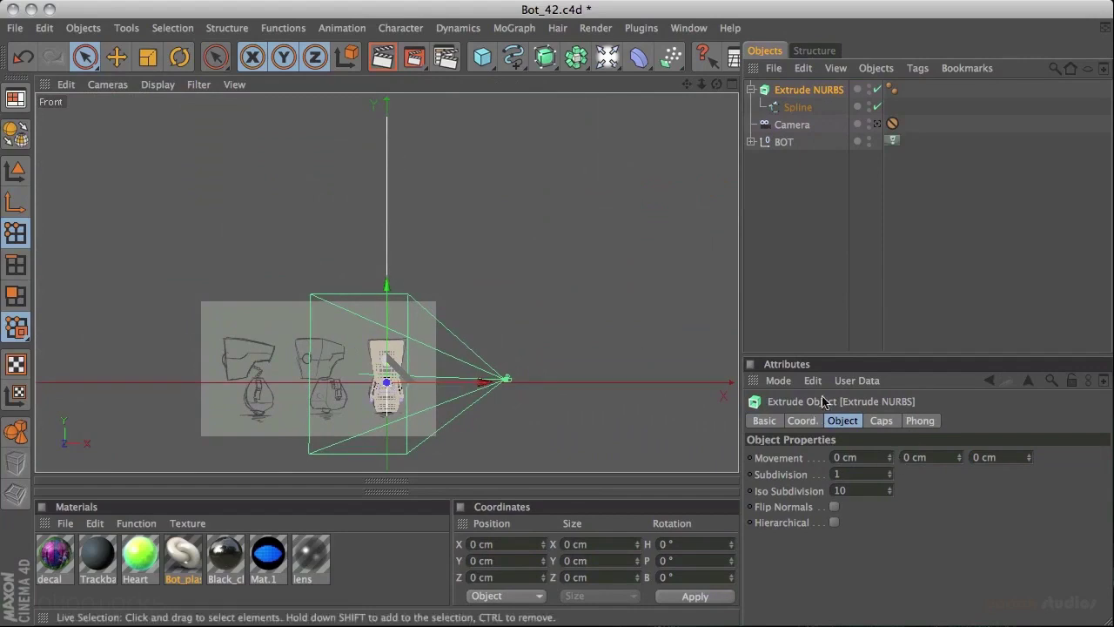
drag(891, 464, 941, 412)
click(853, 458)
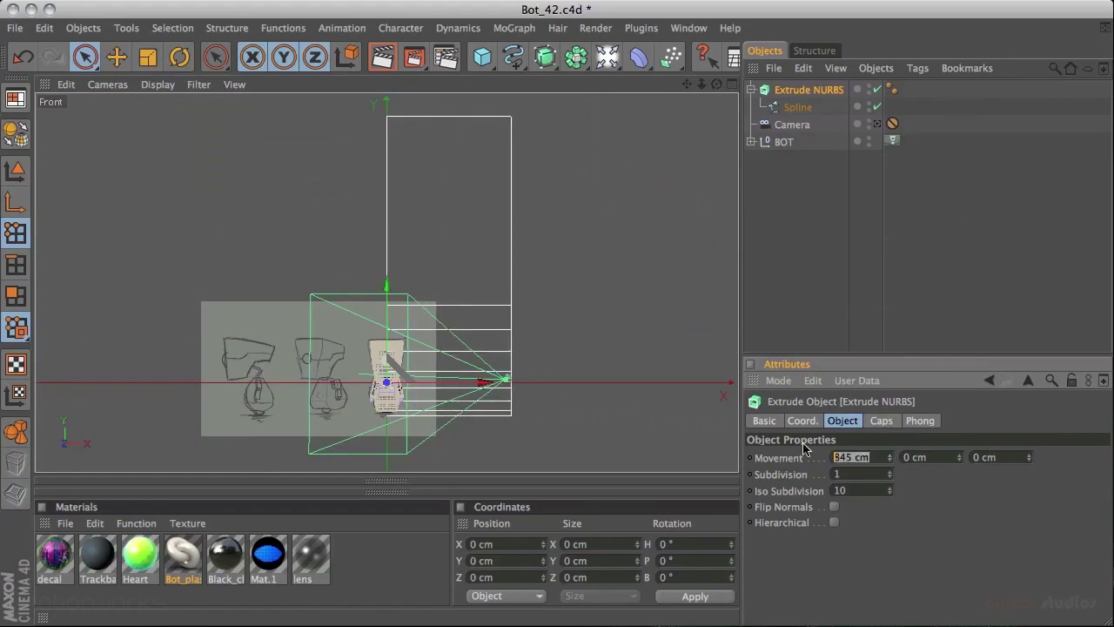
text(3000)
key(Return)
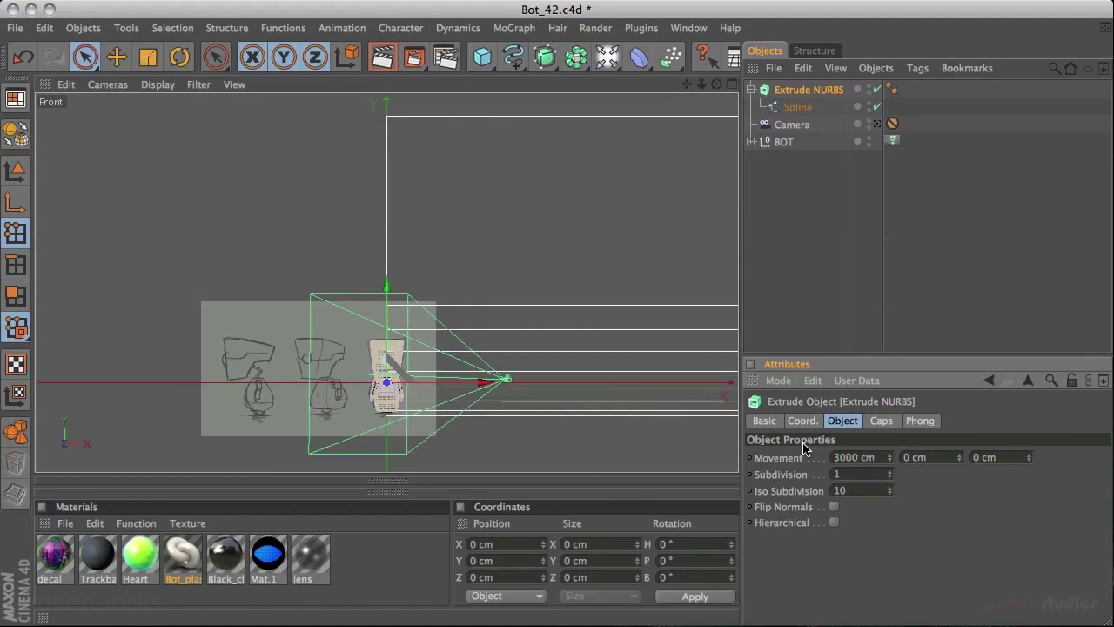
Move the extruded backdrop sideways to centre it behind the robot, and look through the scene camera in the Perspective view
drag(480, 386, 278, 377)
middle_click(282, 361)
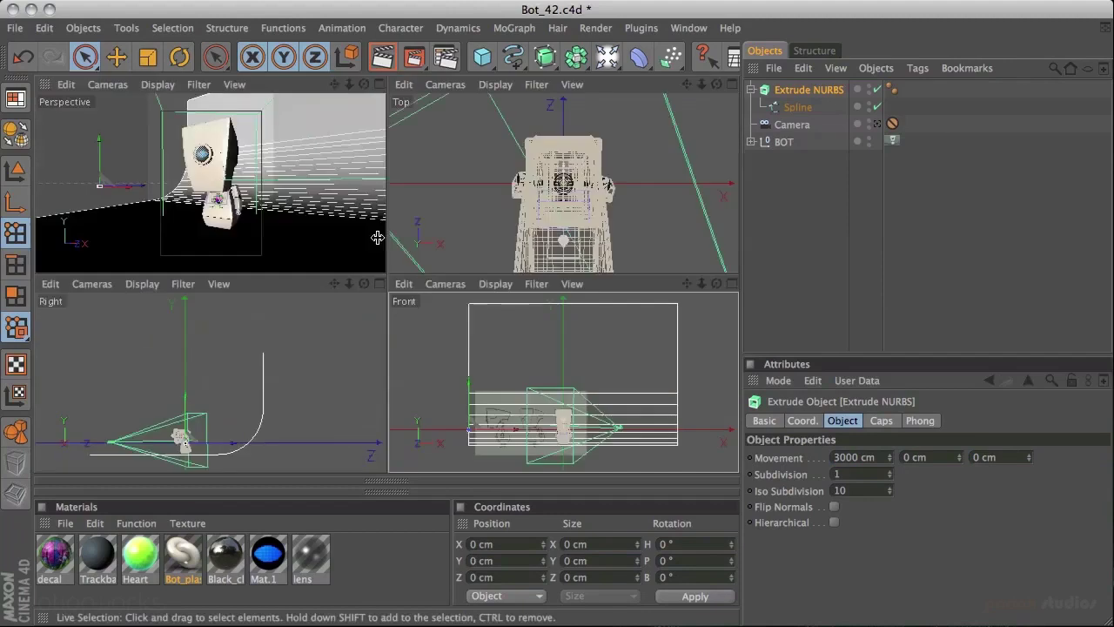
middle_click(319, 197)
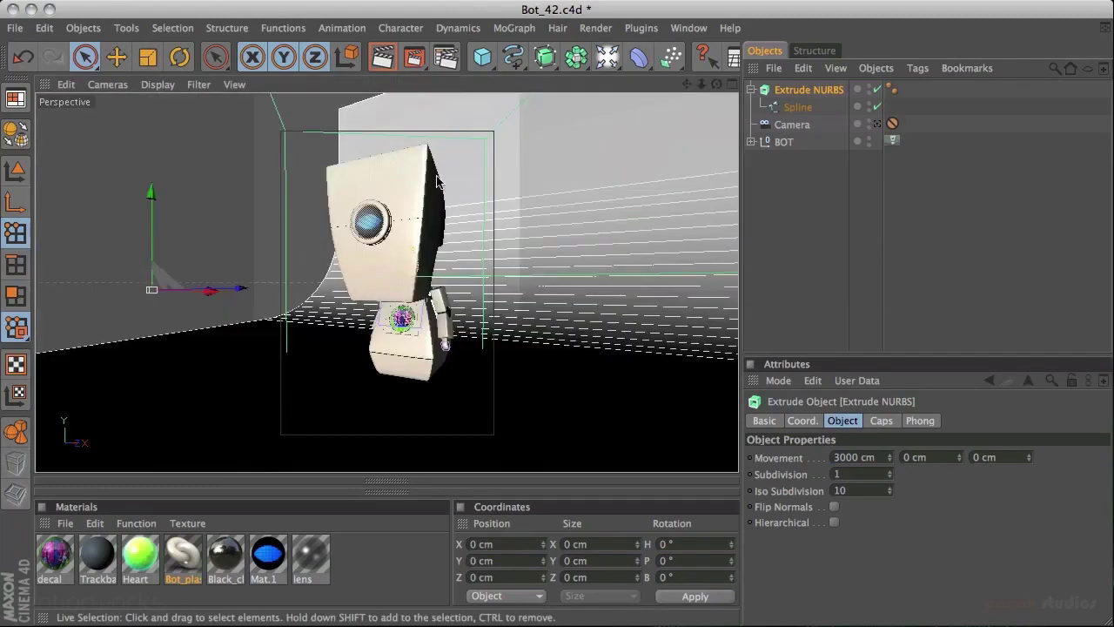
click(877, 123)
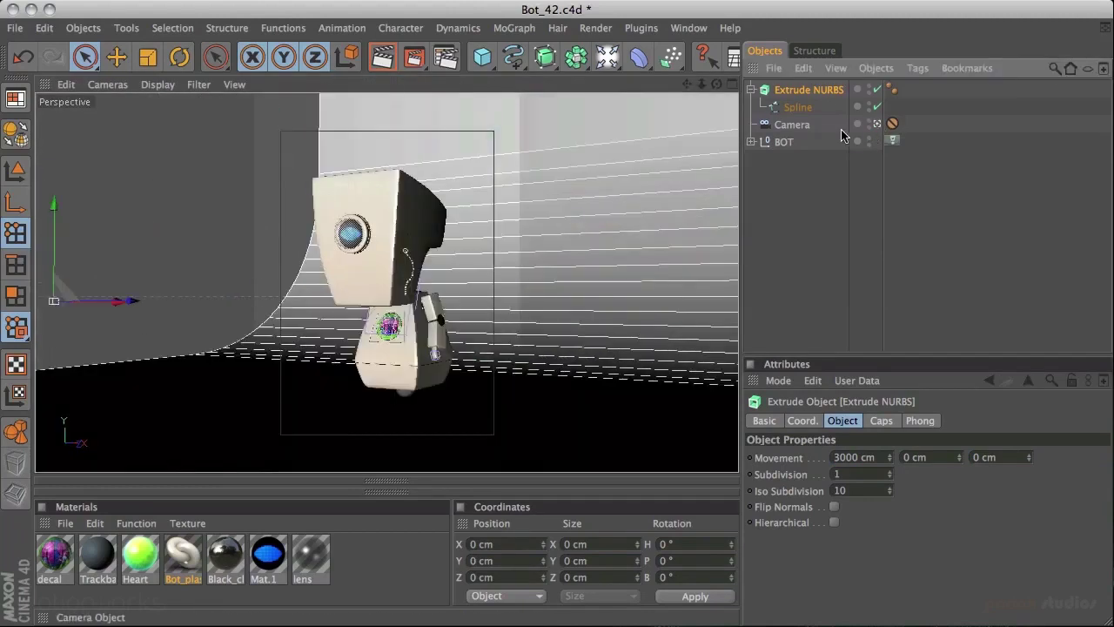
Move the camera's protection tag onto BOT, orbit the camera to face the backdrop straight on, and return the tag to the camera
click(788, 145)
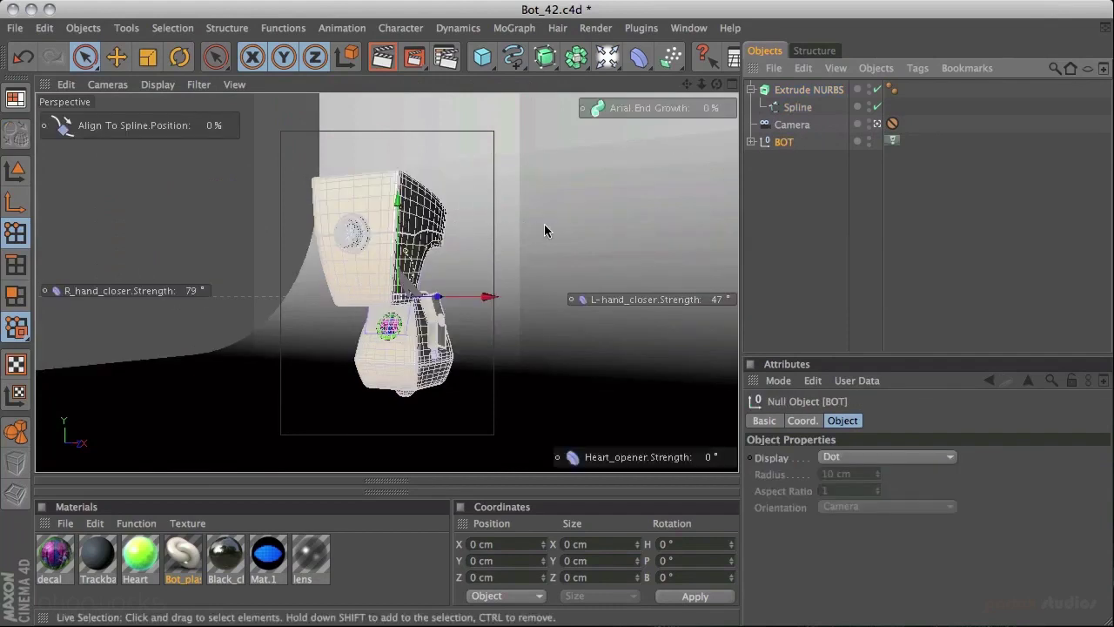
drag(892, 124, 912, 141)
alt+drag(607, 207, 347, 204)
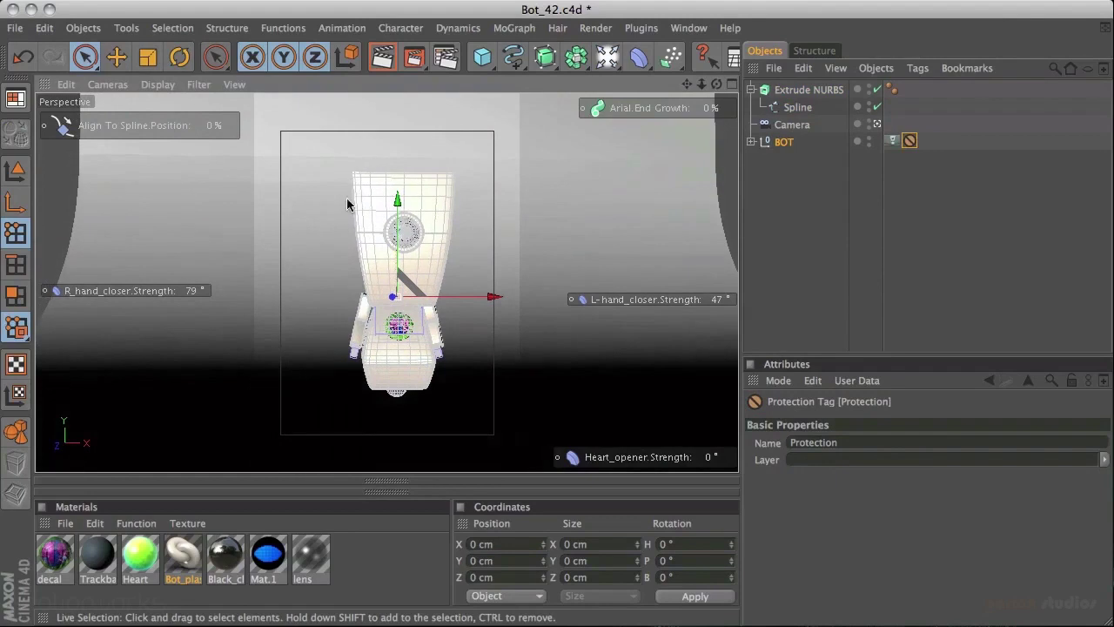
drag(894, 126, 891, 124)
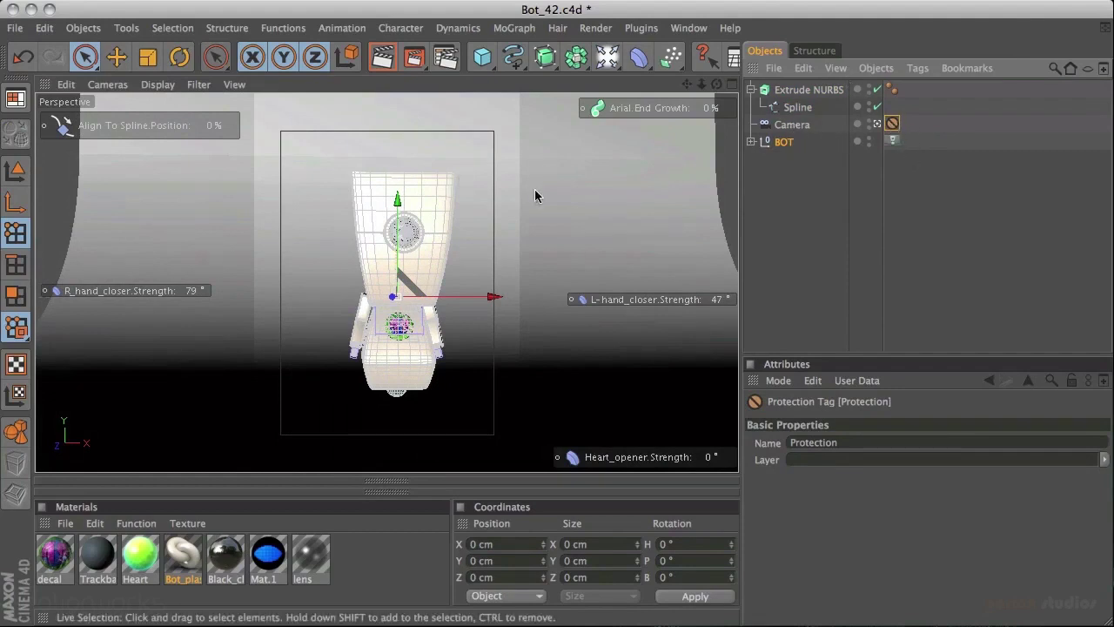
Rotate the BOT object about its vertical axis into a three-quarter pose, undoing any excess rotation, and deselect it
click(796, 145)
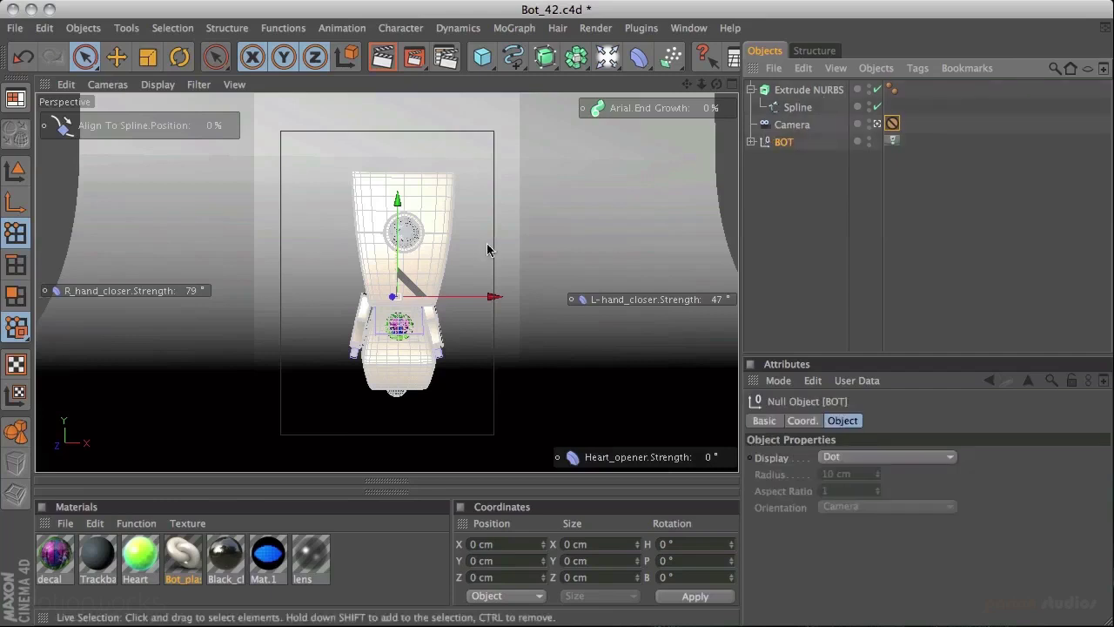
key(r)
drag(423, 299, 411, 300)
drag(410, 300, 539, 261)
key(ctrl+z)
click(826, 177)
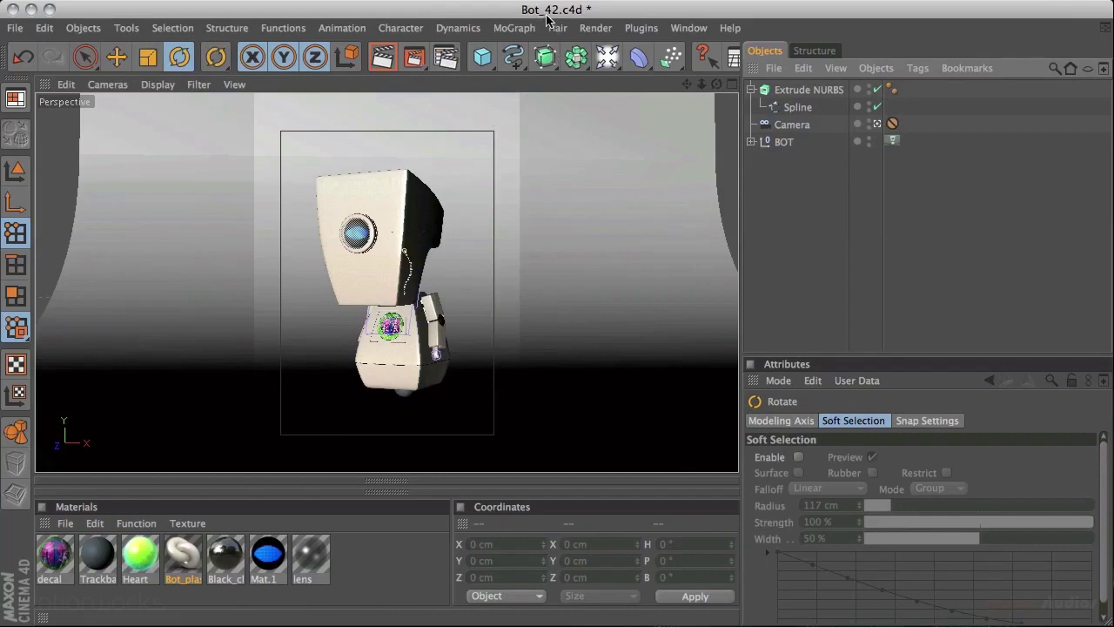
Save the scene as a new file named Bot_Beautyrender.c4d in the Modelling_stages folder
click(16, 32)
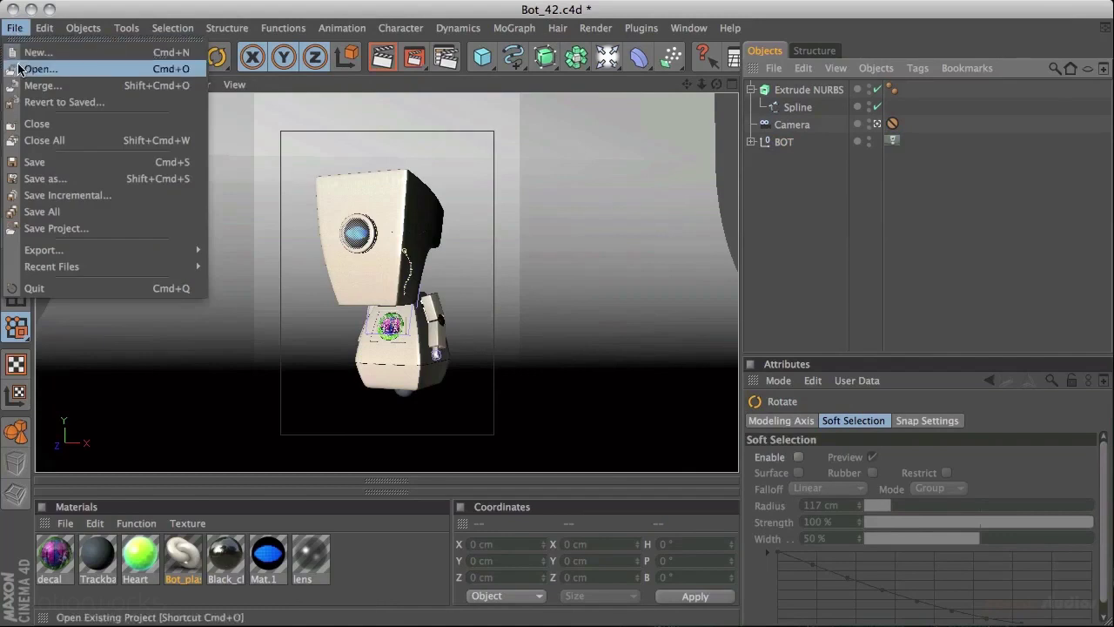
mouse_move(130, 251)
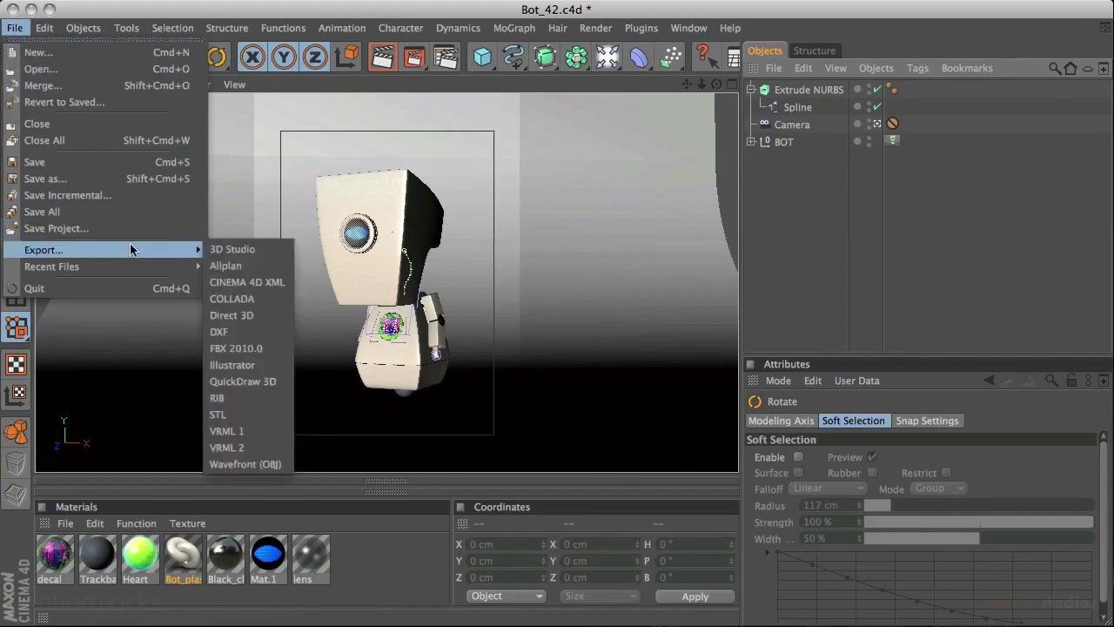
click(110, 179)
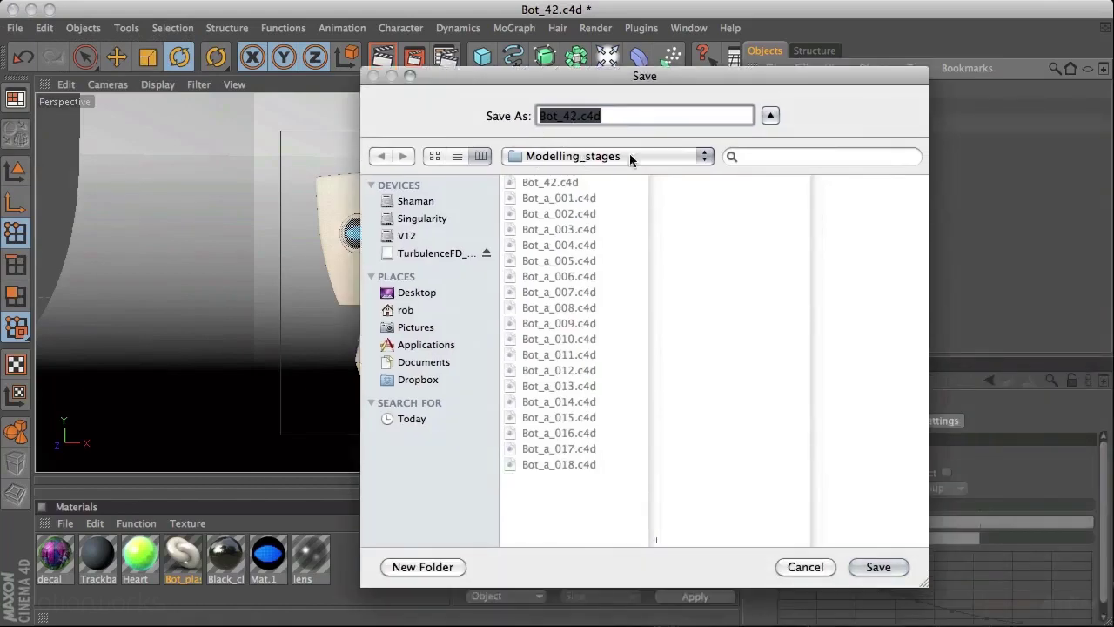
click(578, 115)
key(BackSpace)
key(BackSpace)
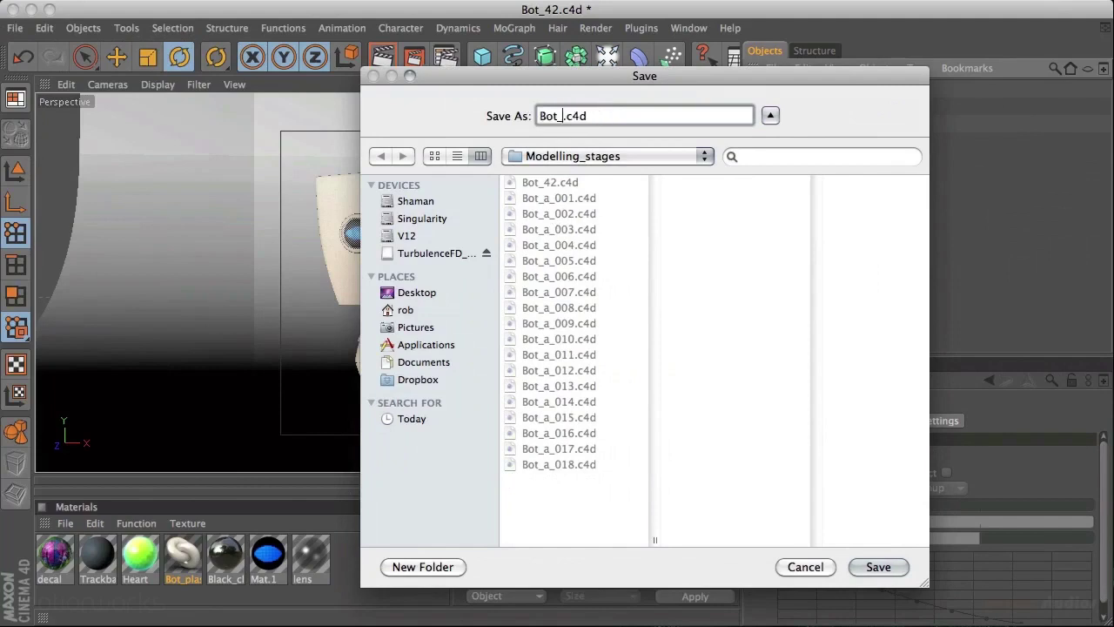
text(Beauty)
text(render)
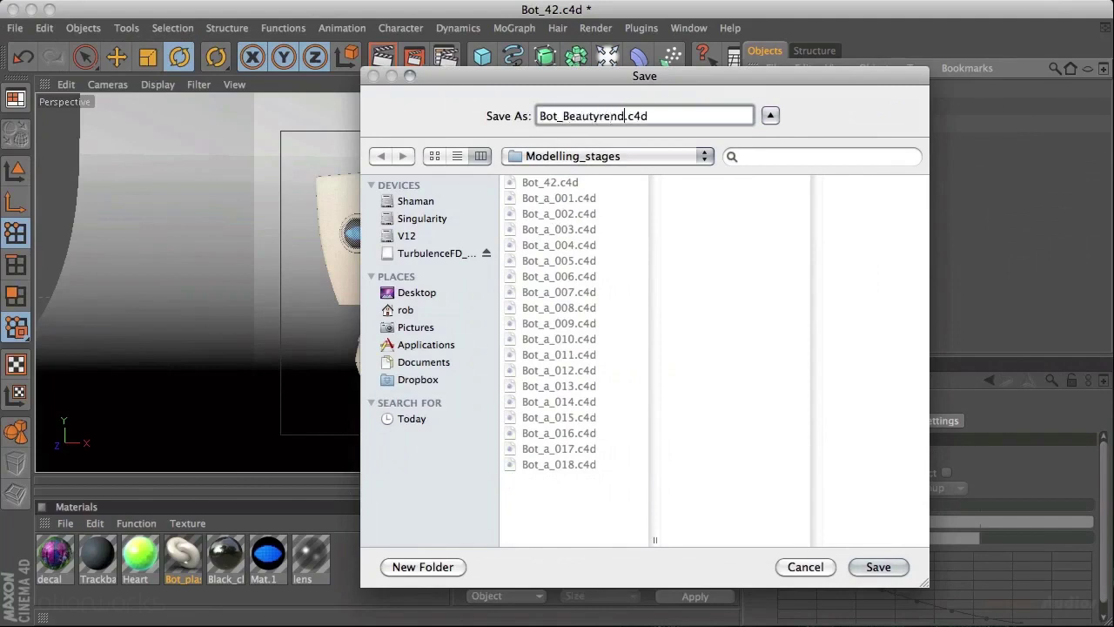
key(Return)
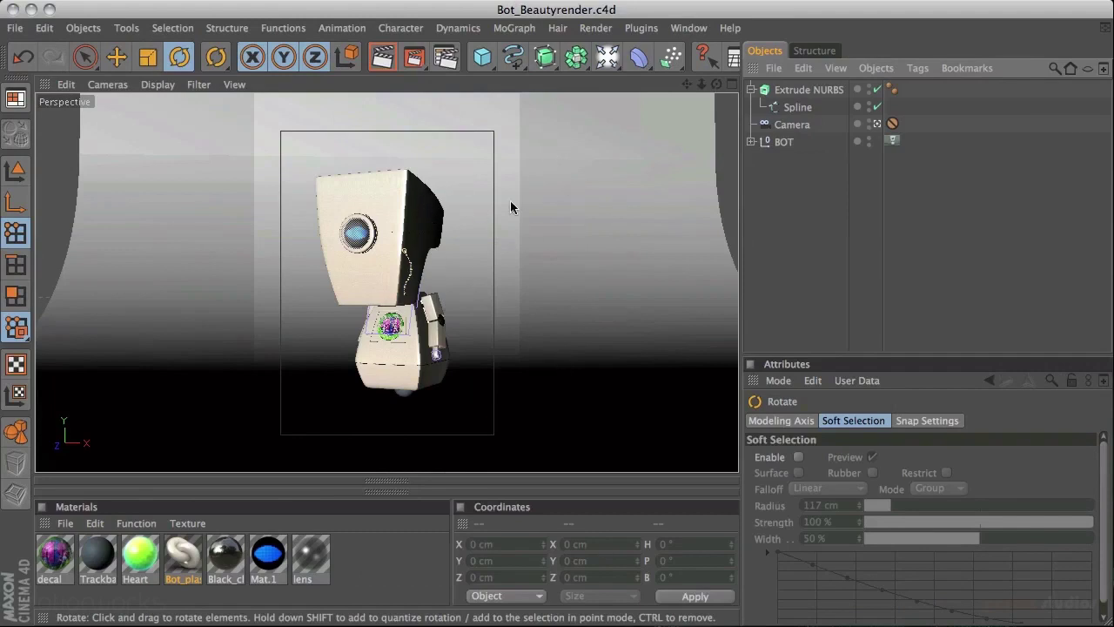
Rename the Extrude NURBS backdrop as cyc and set its subdivision to 13
double_click(810, 90)
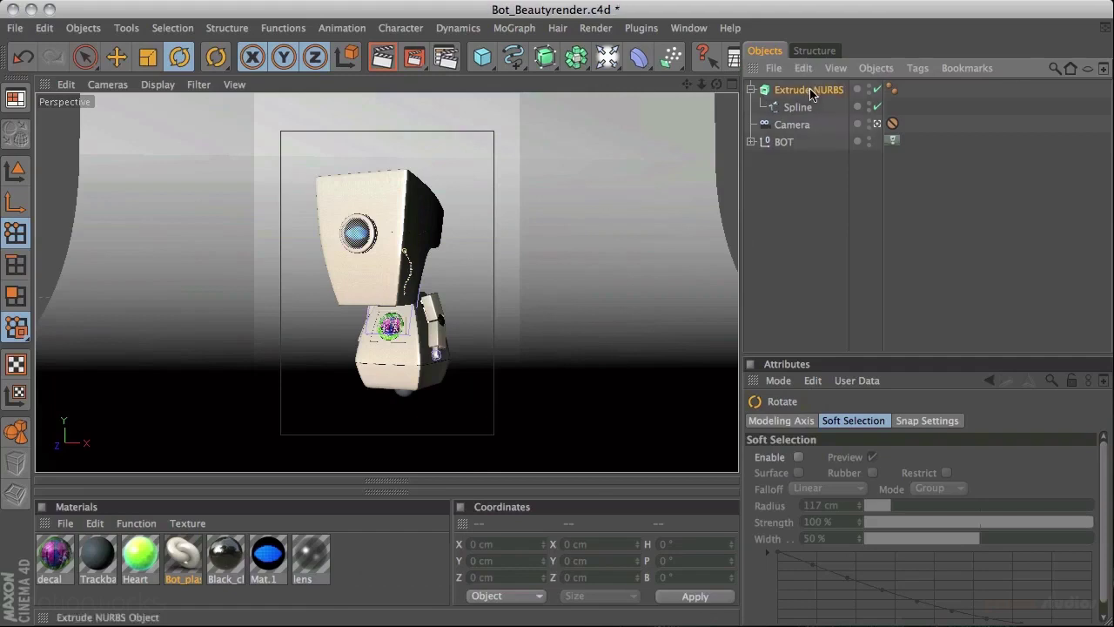
text(cyc)
key(Return)
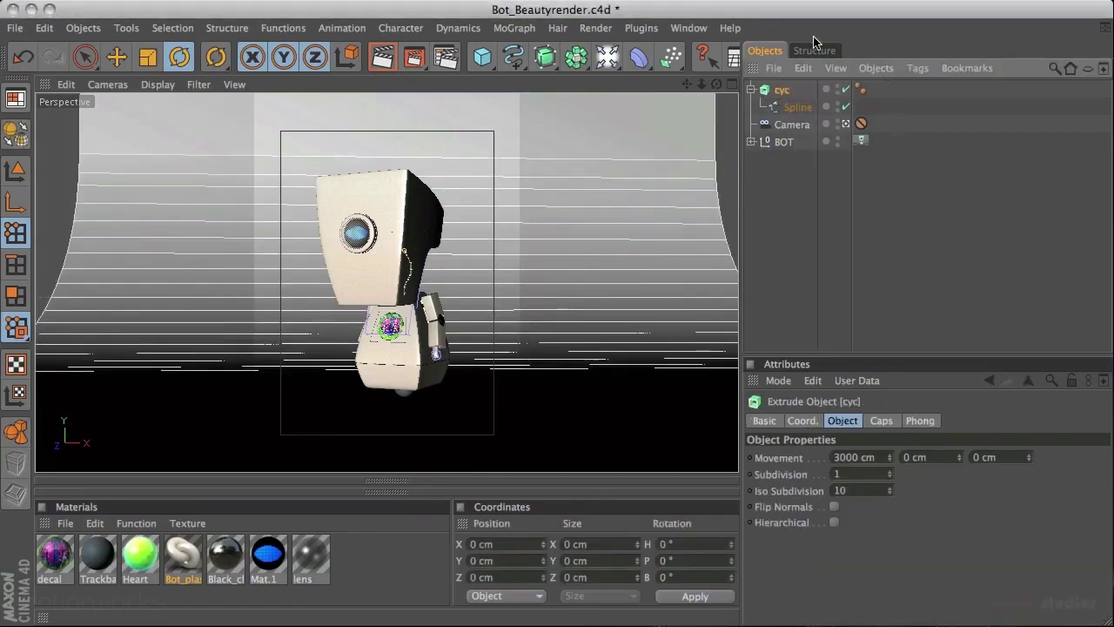
click(755, 90)
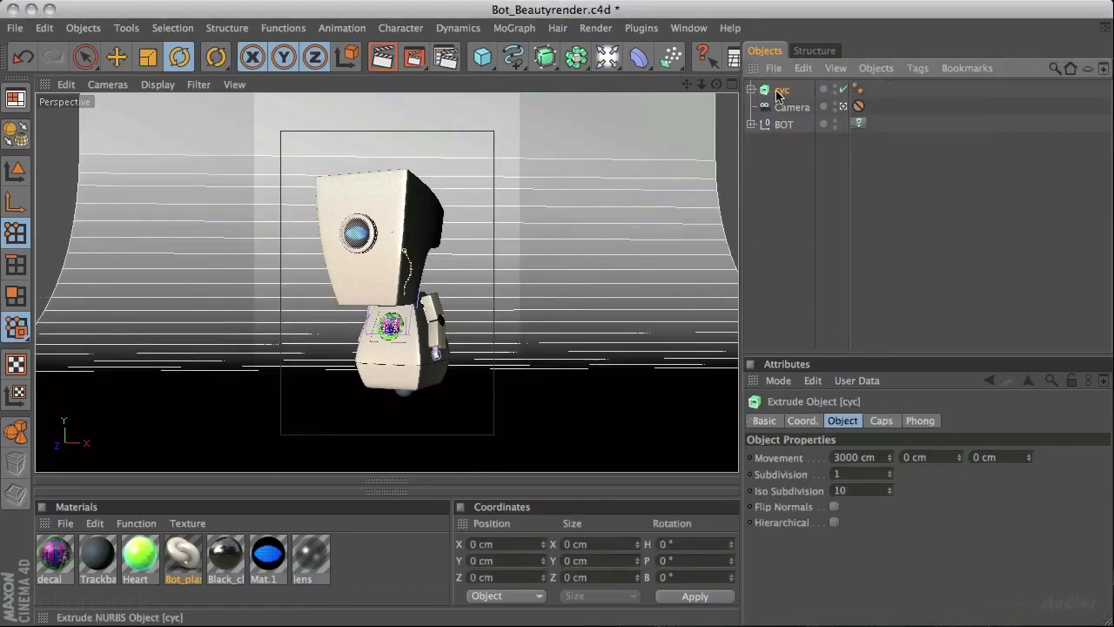
drag(889, 477, 892, 468)
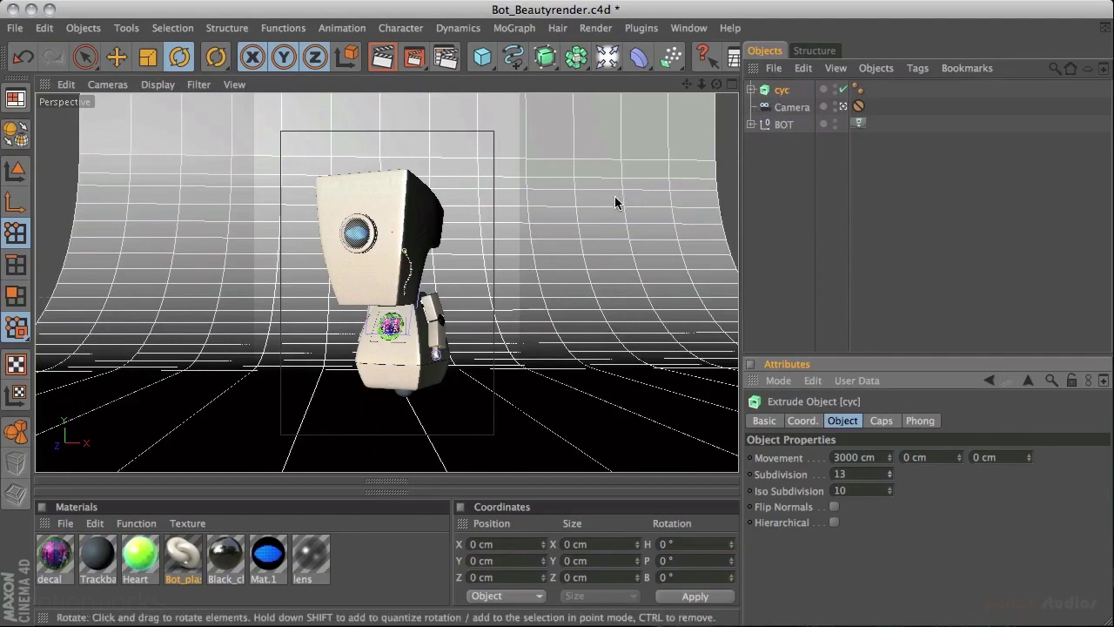
Convert cyc into an editable polygon object and nest it in a HyperNURBS named cyc_smooth, comparing the backdrop with smoothing off and on
key(c)
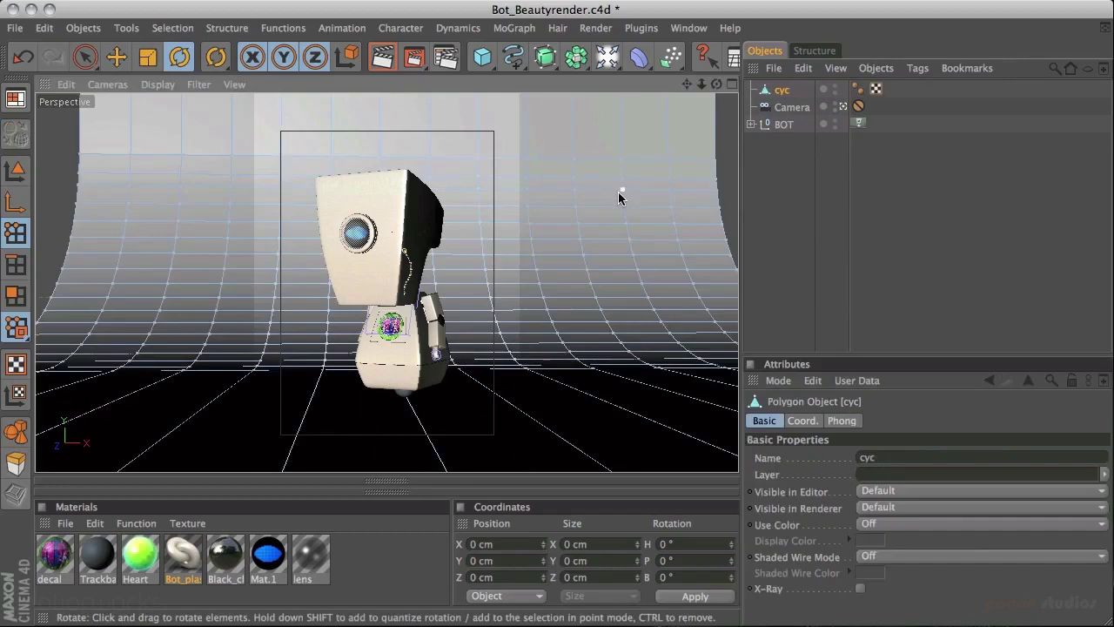
alt+click(546, 57)
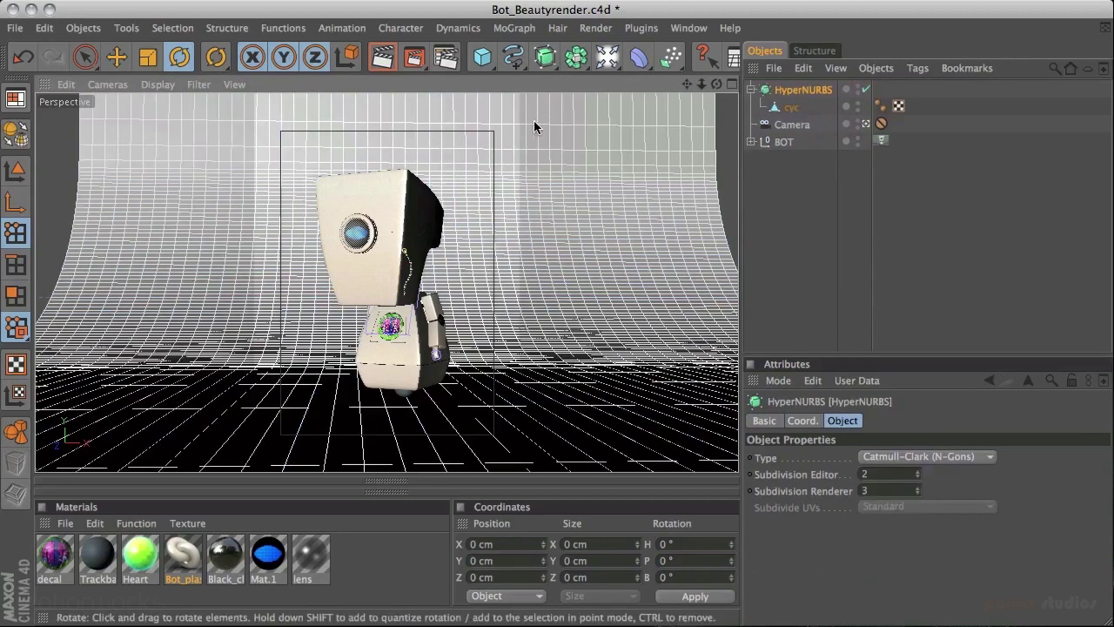
click(751, 90)
double_click(802, 90)
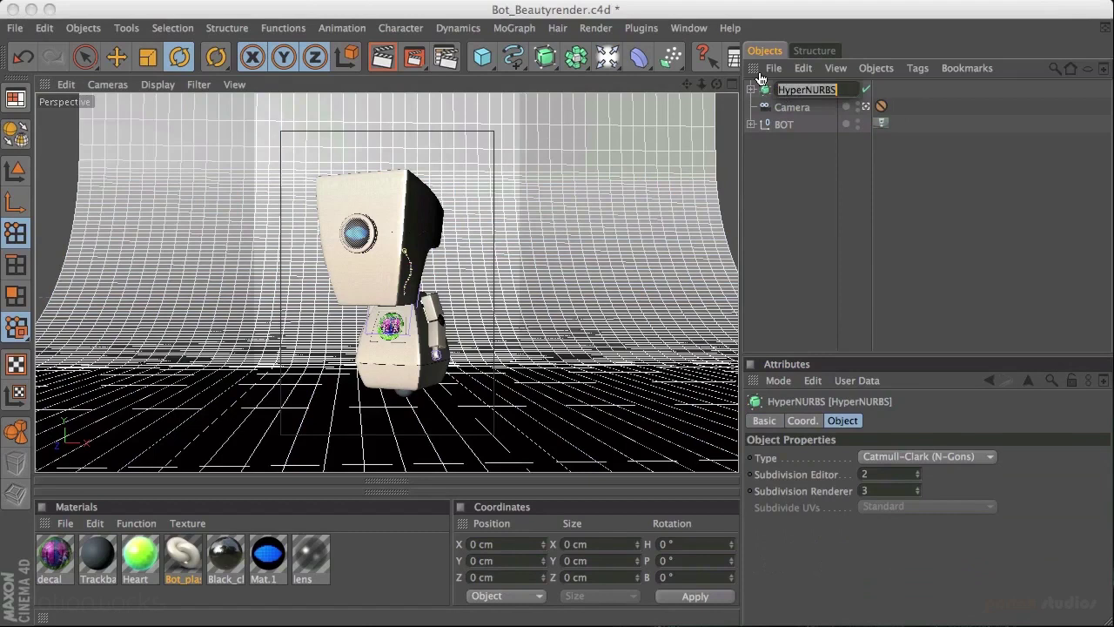
text(cyc_smoo)
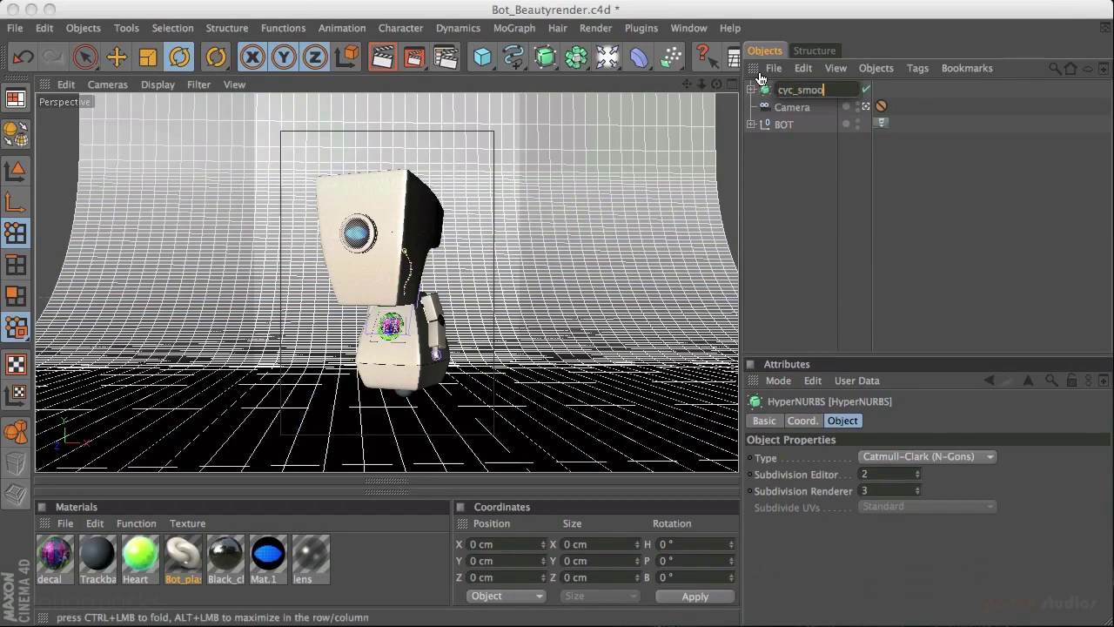
text(th)
key(Return)
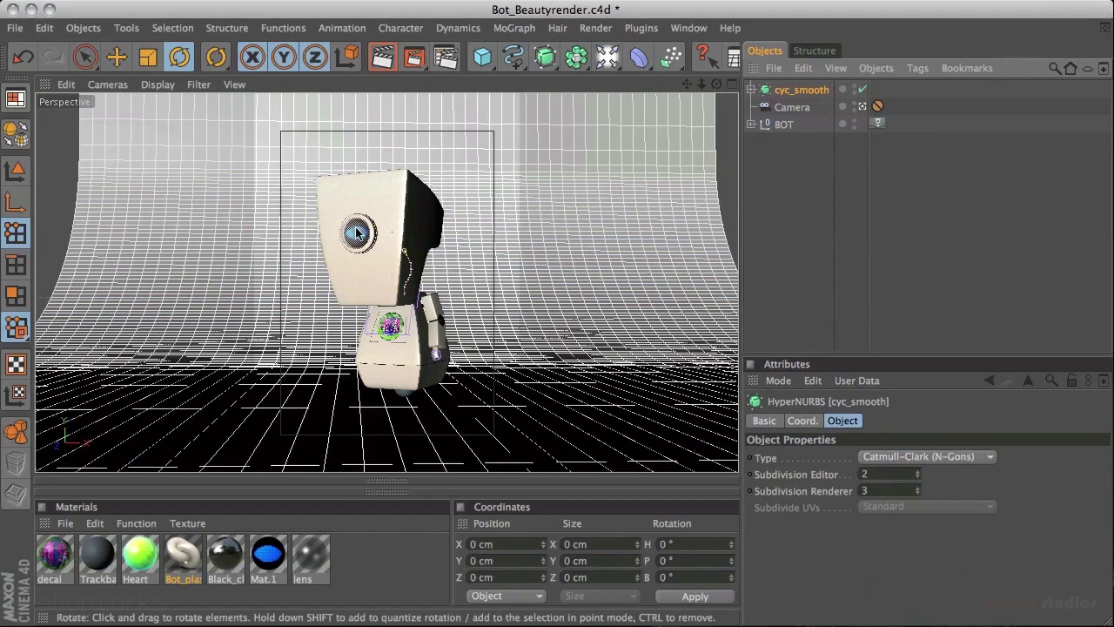
click(861, 89)
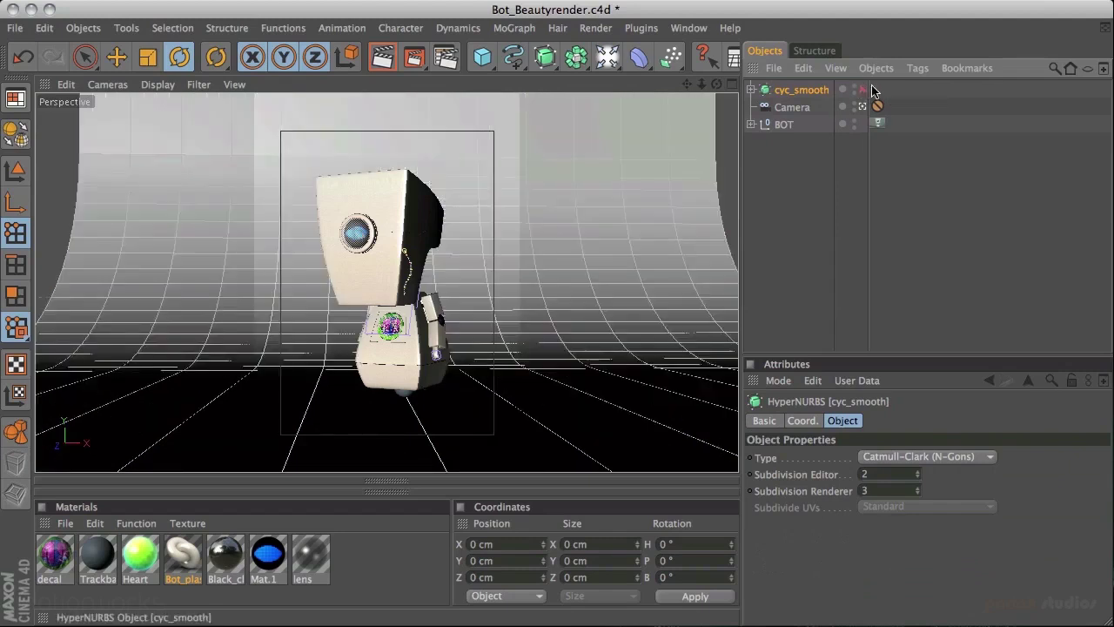
click(862, 90)
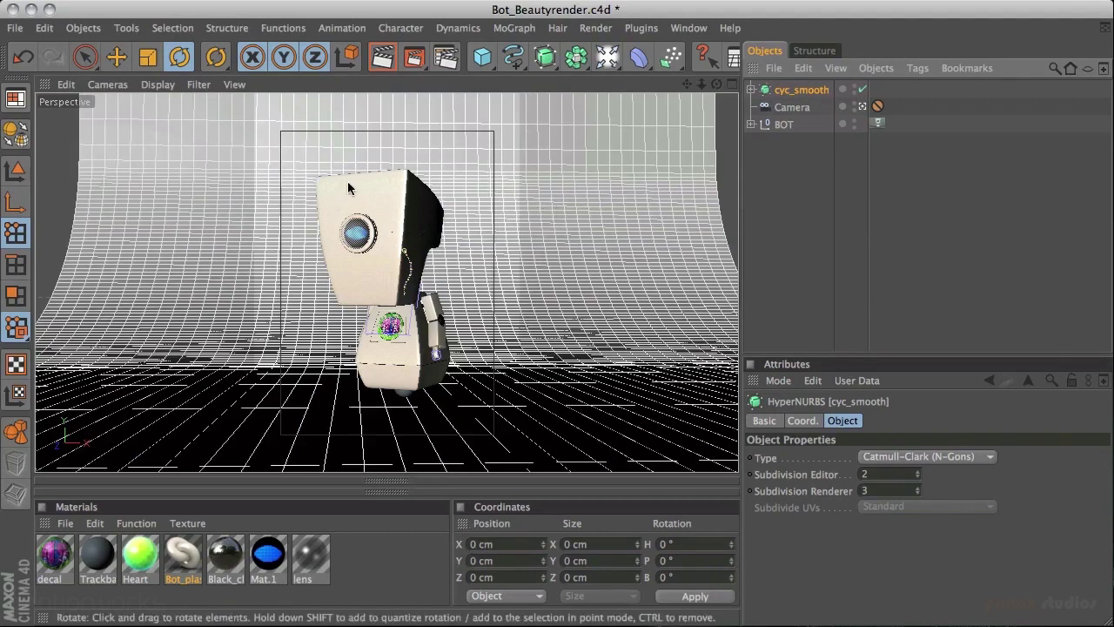
Add a Sky object and create a material from DoubleSoftBoxandSKY.exr in the Content Browser's HDRIs favourite
drag(607, 58, 873, 132)
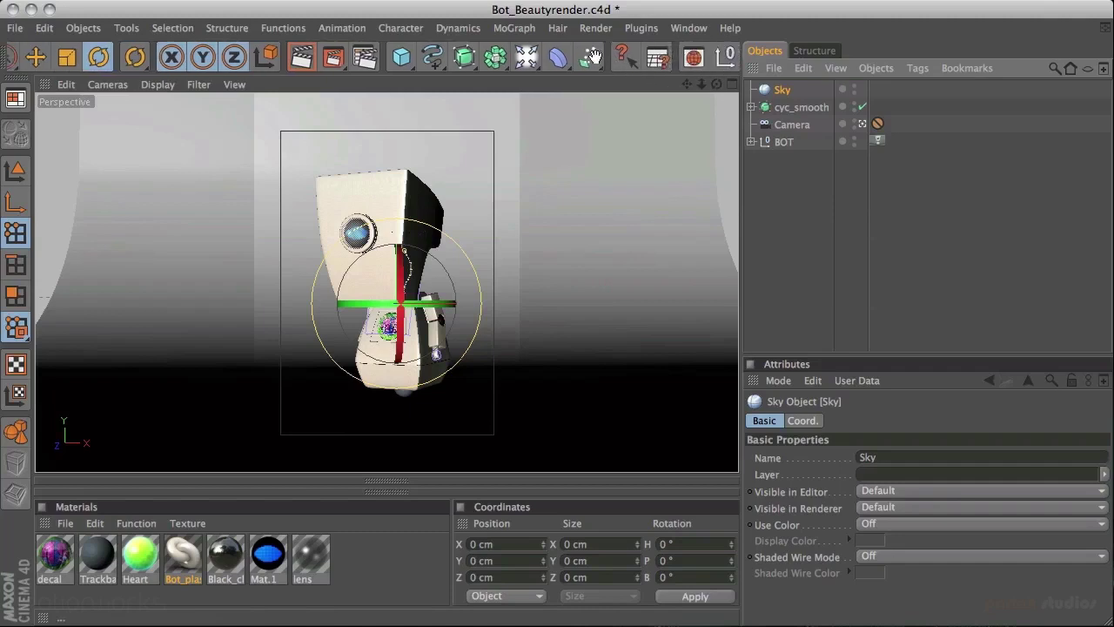
middle_drag(645, 57, 532, 57)
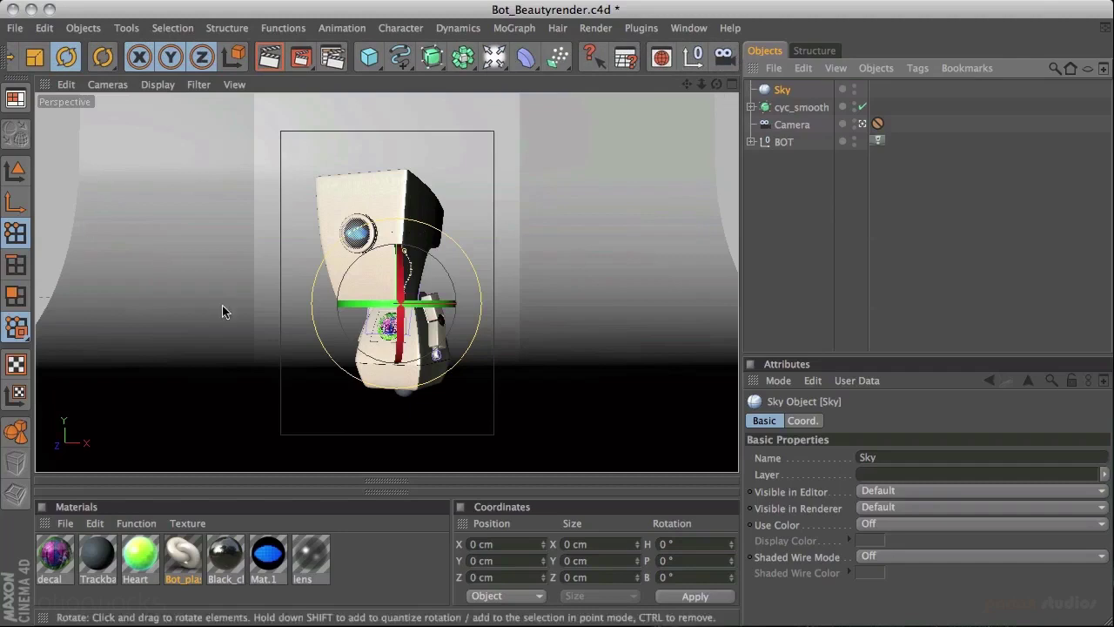
click(661, 57)
drag(802, 263, 699, 269)
click(859, 287)
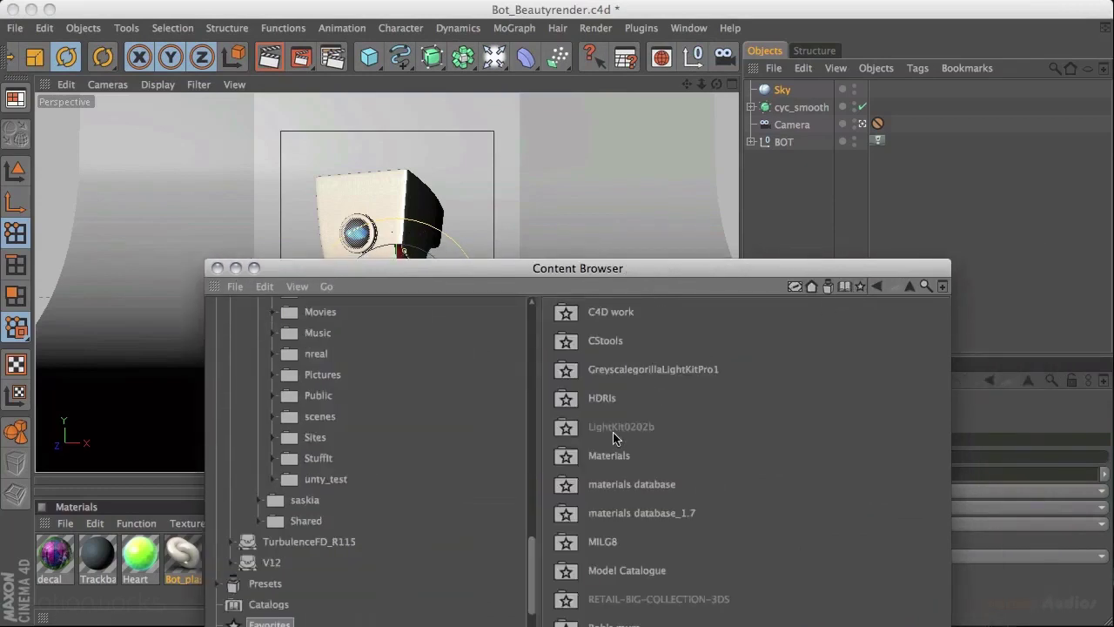
double_click(591, 398)
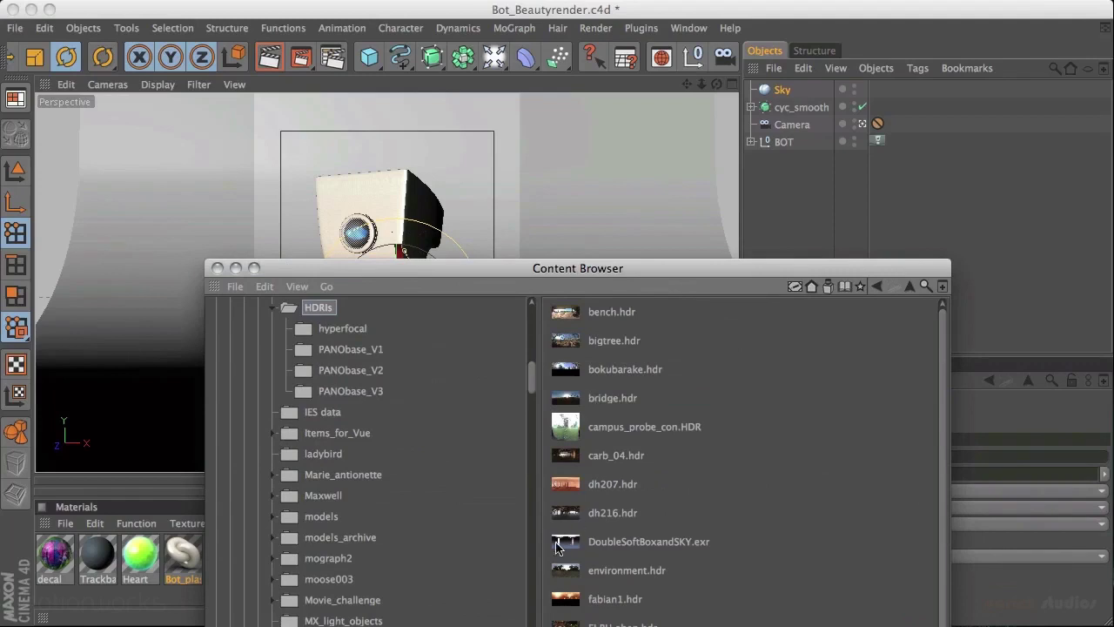
drag(502, 268, 1065, 175)
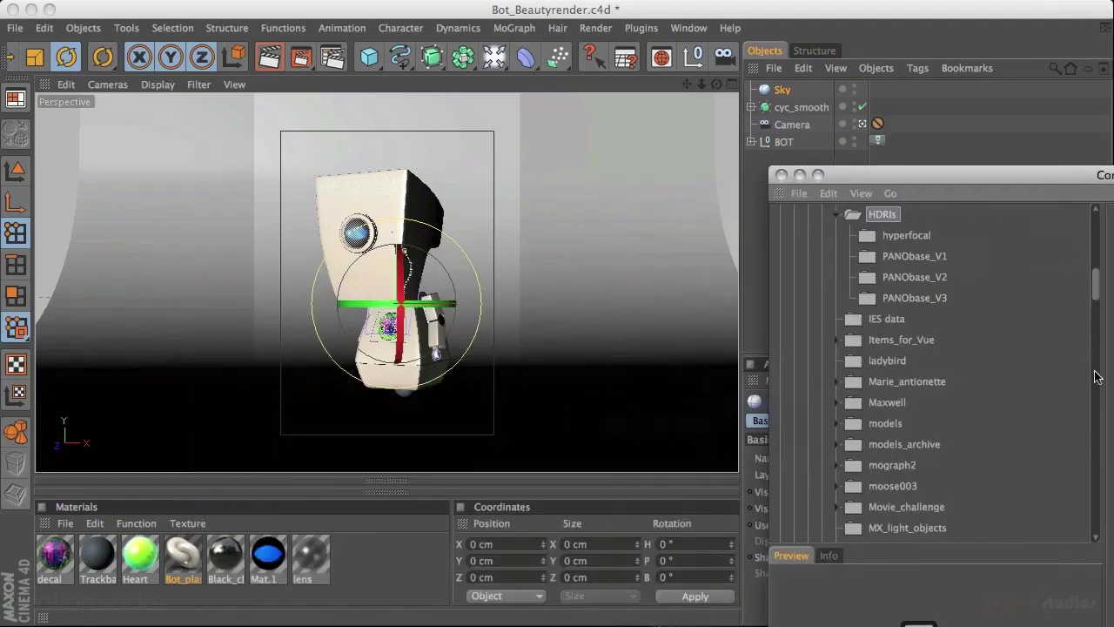
drag(1110, 449, 383, 566)
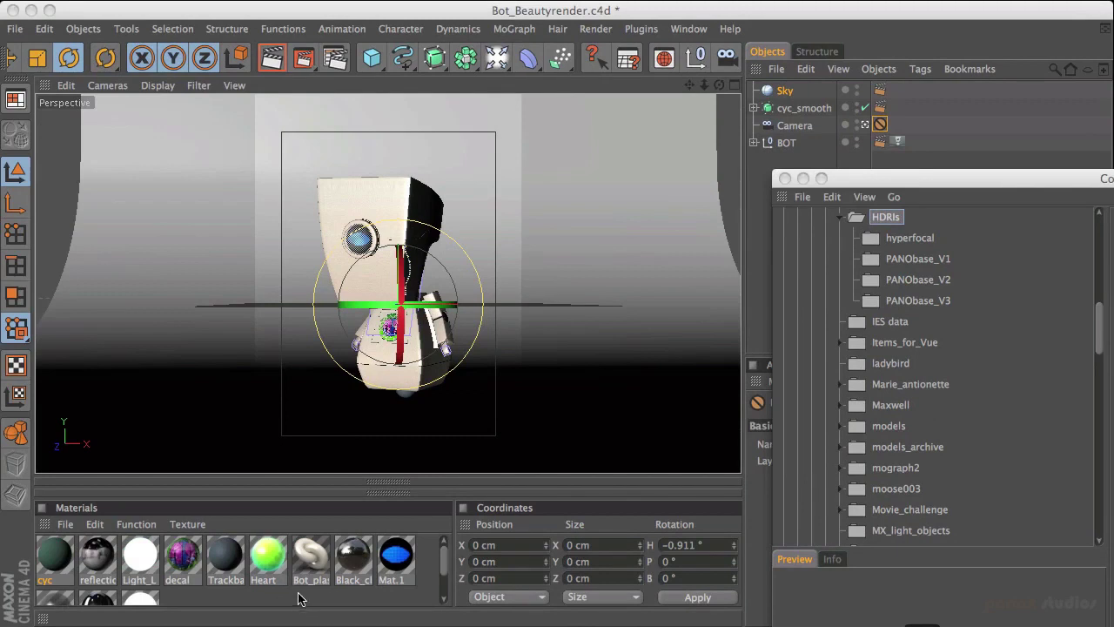
Open the new DoubleSoftBoxandSKY material, Mat, for editing and disable its Specular channel
click(103, 600)
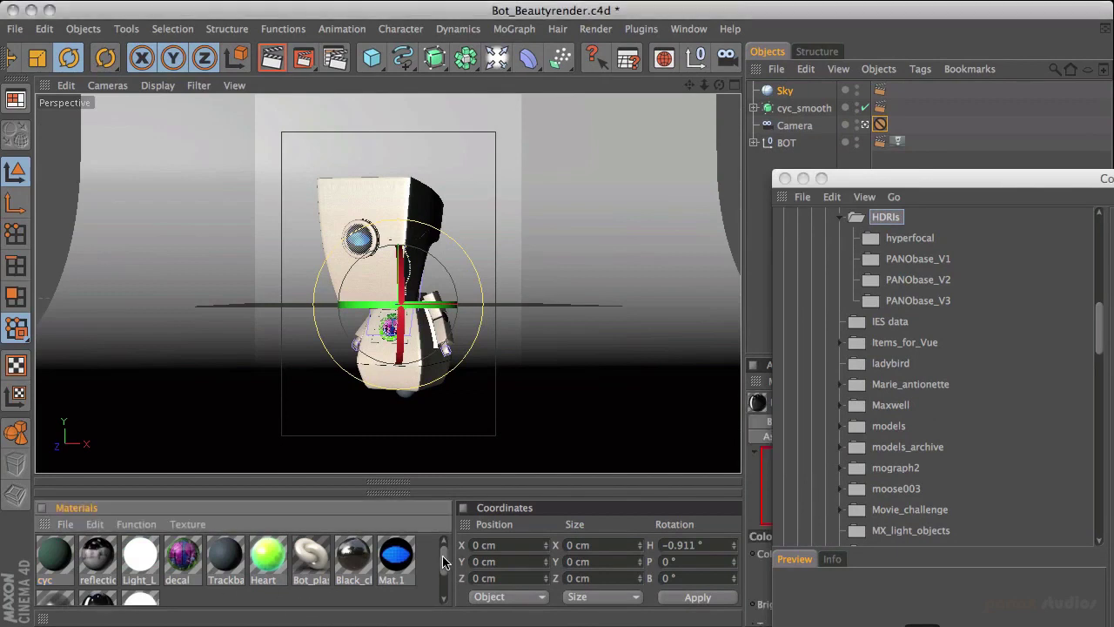
scroll(444, 561, down, 1)
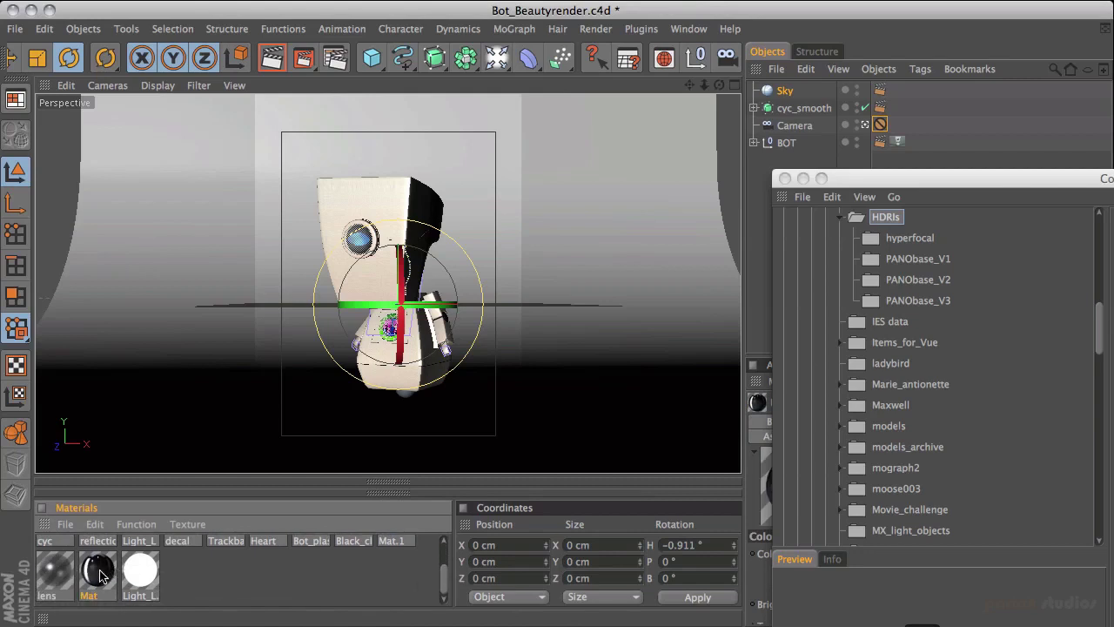
double_click(98, 572)
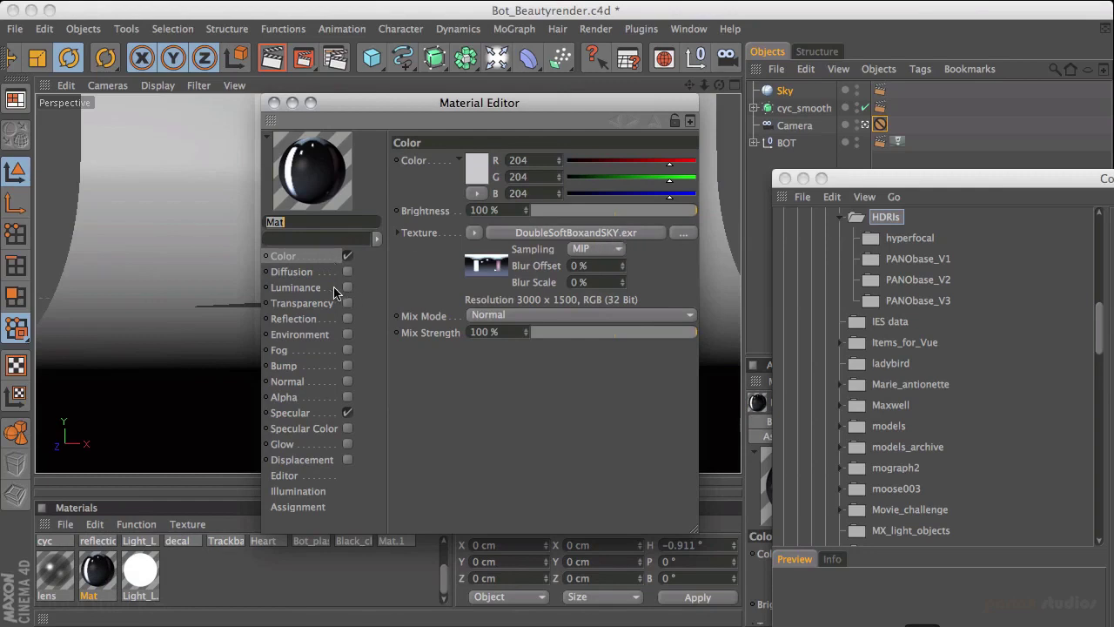
click(348, 414)
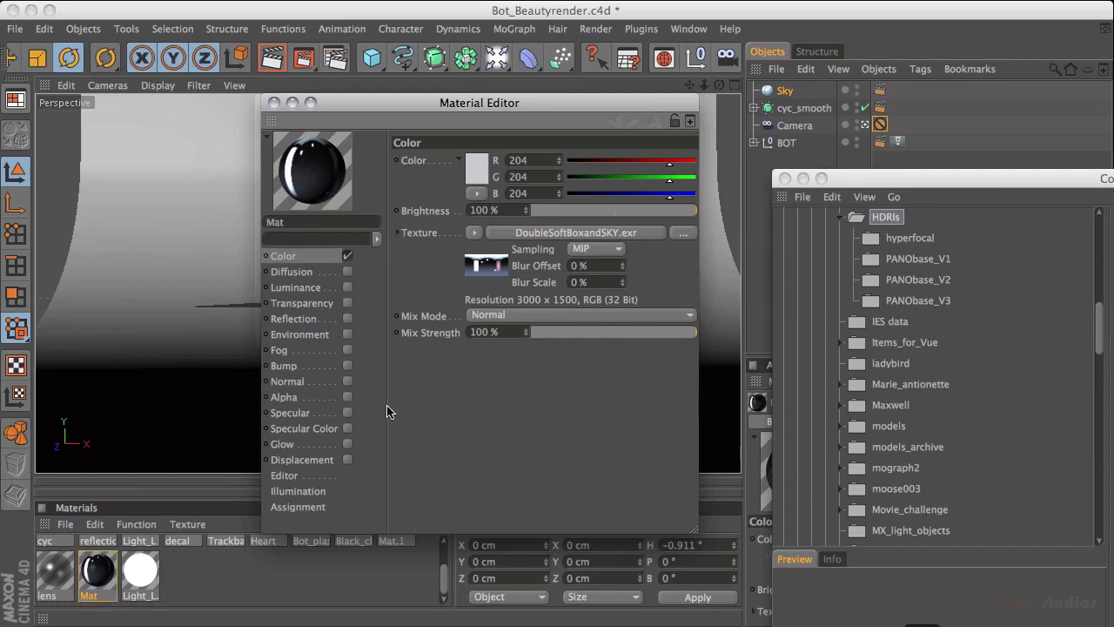
Finish editing the Mat material and assign it to the Sky object
click(331, 256)
click(274, 102)
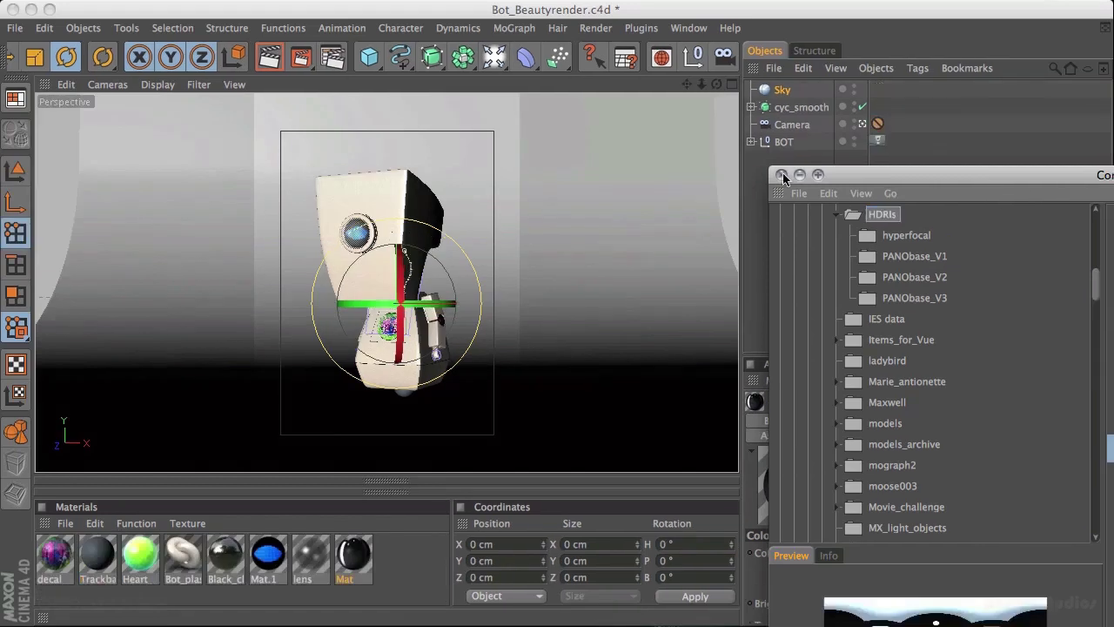
click(367, 548)
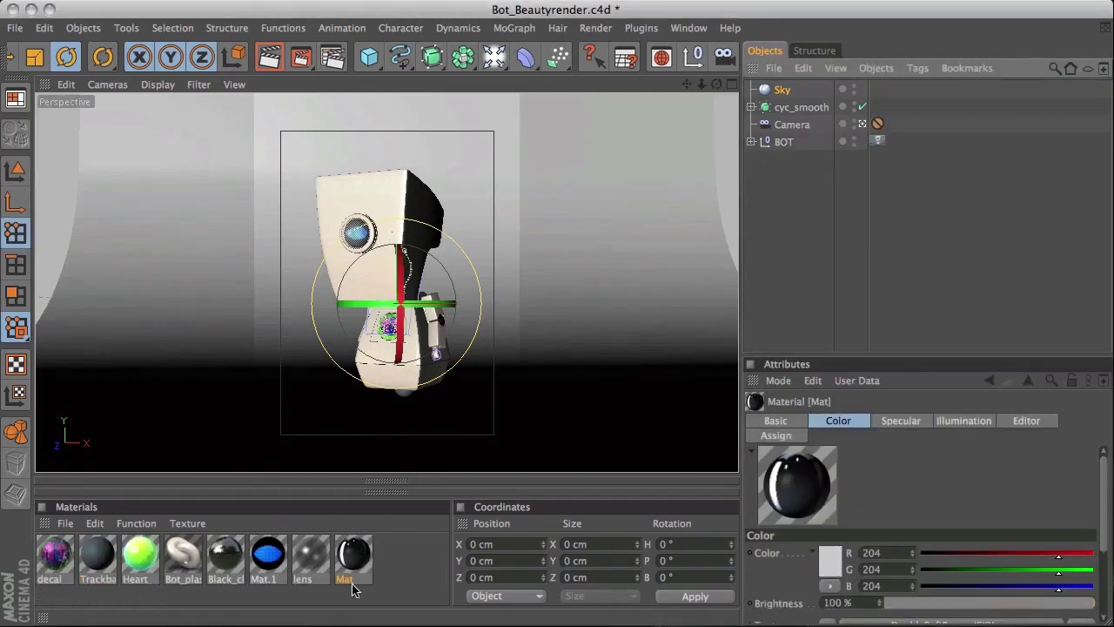
drag(353, 561, 785, 91)
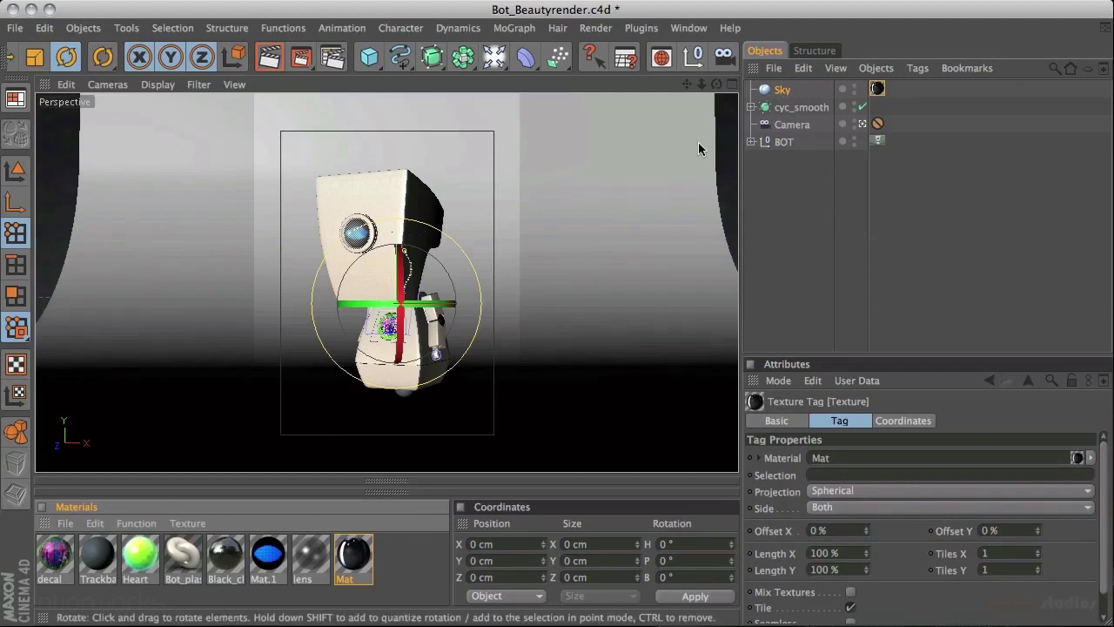
Add a Compositing tag to the Sky object and disable Seen by Camera
right_click(781, 94)
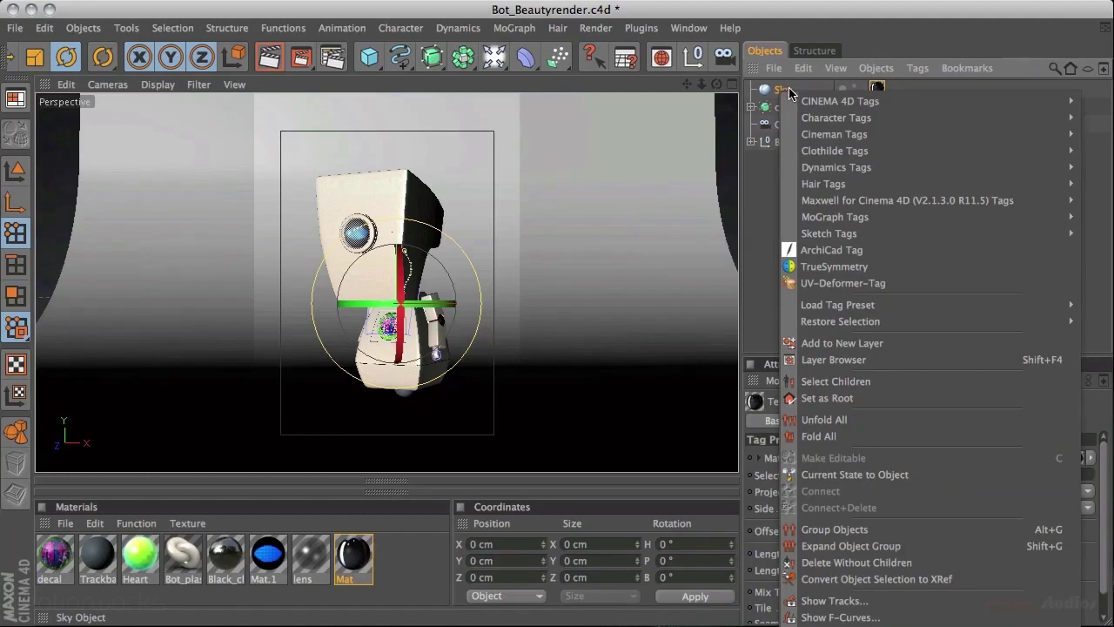
mouse_move(809, 101)
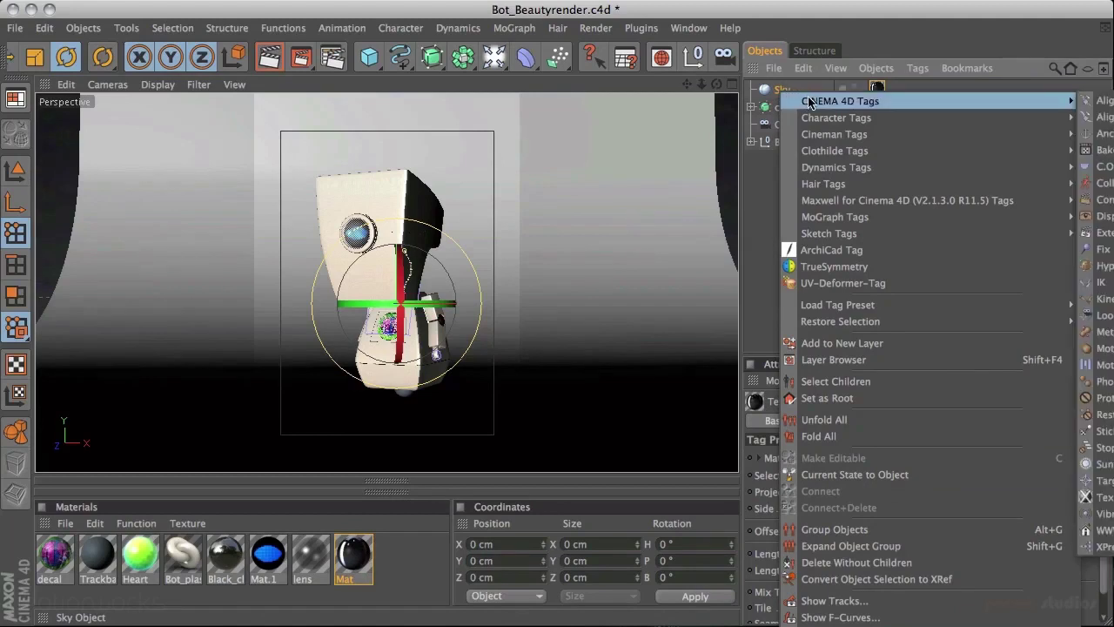
click(1098, 199)
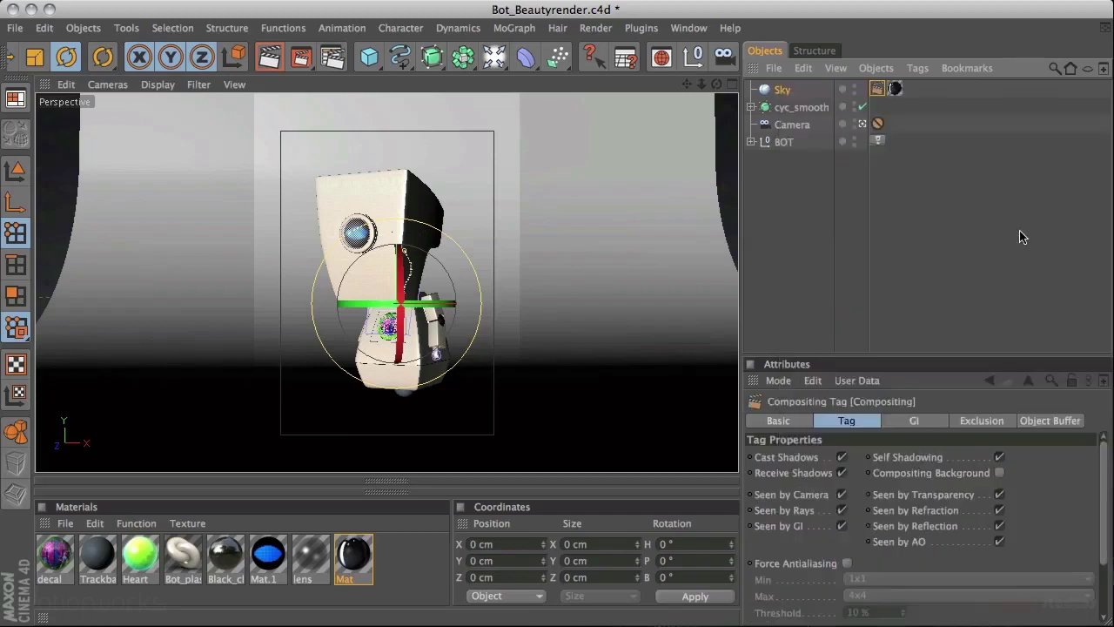
click(842, 494)
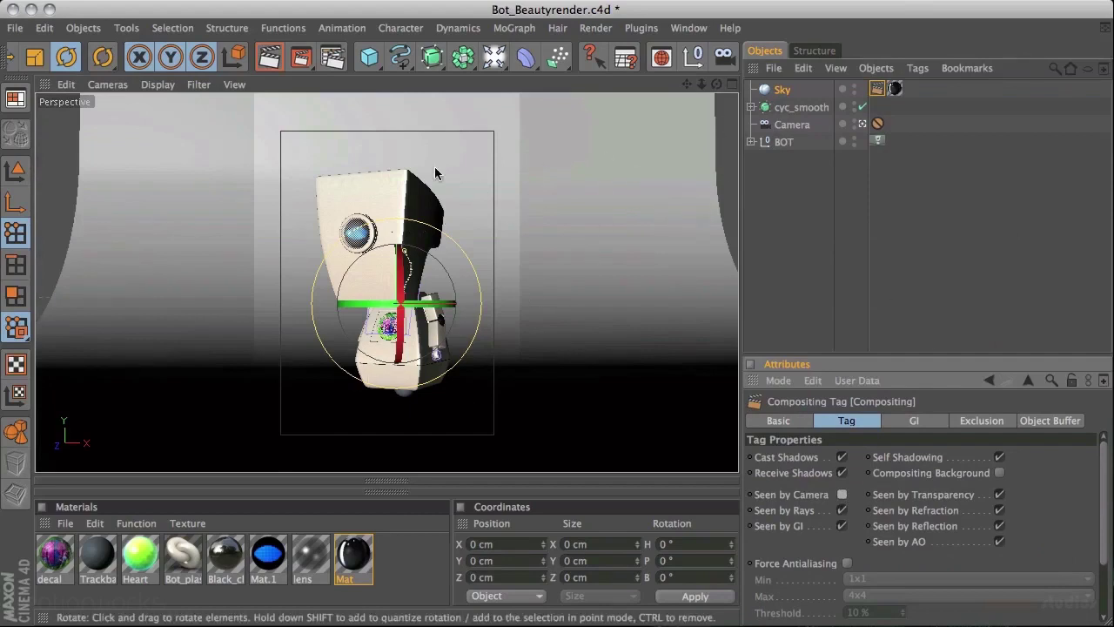
Hide cyc_smooth in the editor and re-enable Seen by Camera in the Sky's Compositing tag
click(862, 108)
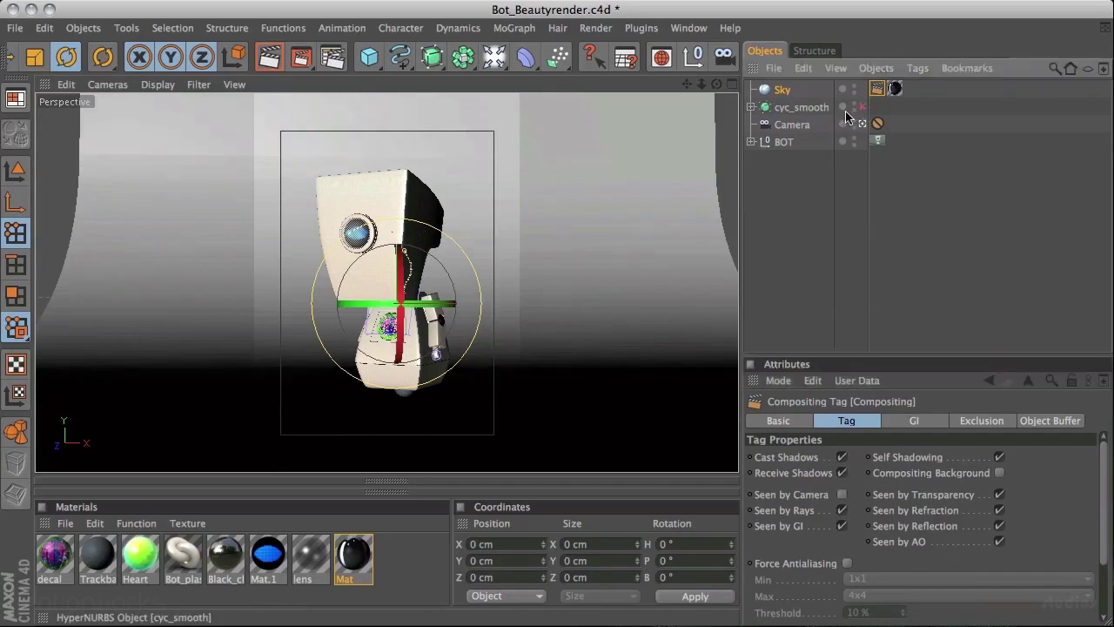
click(862, 107)
click(853, 103)
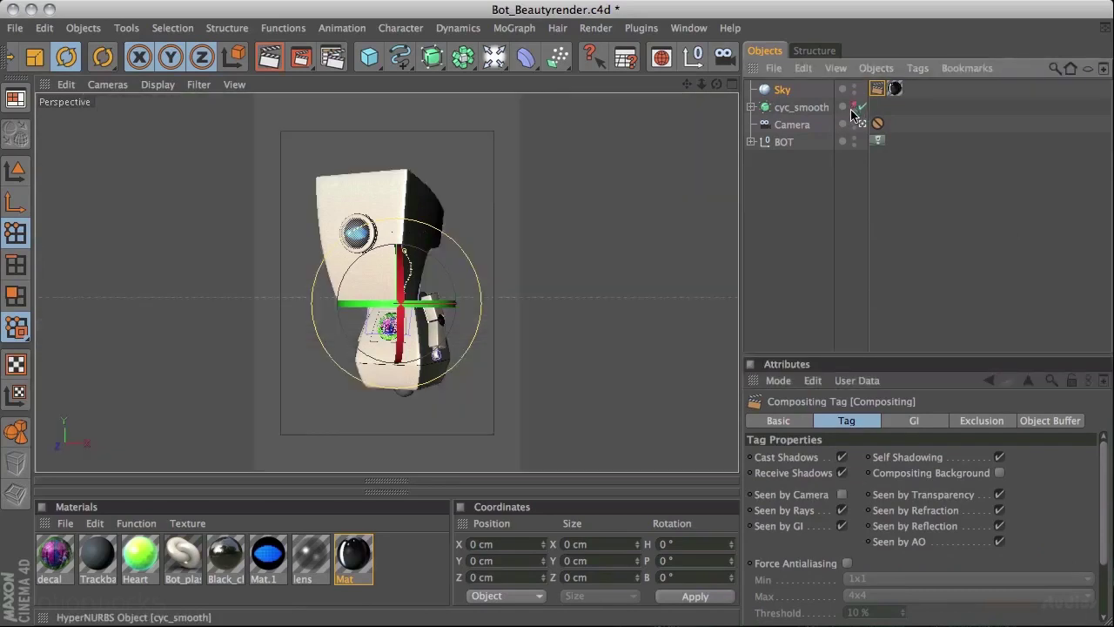
click(842, 496)
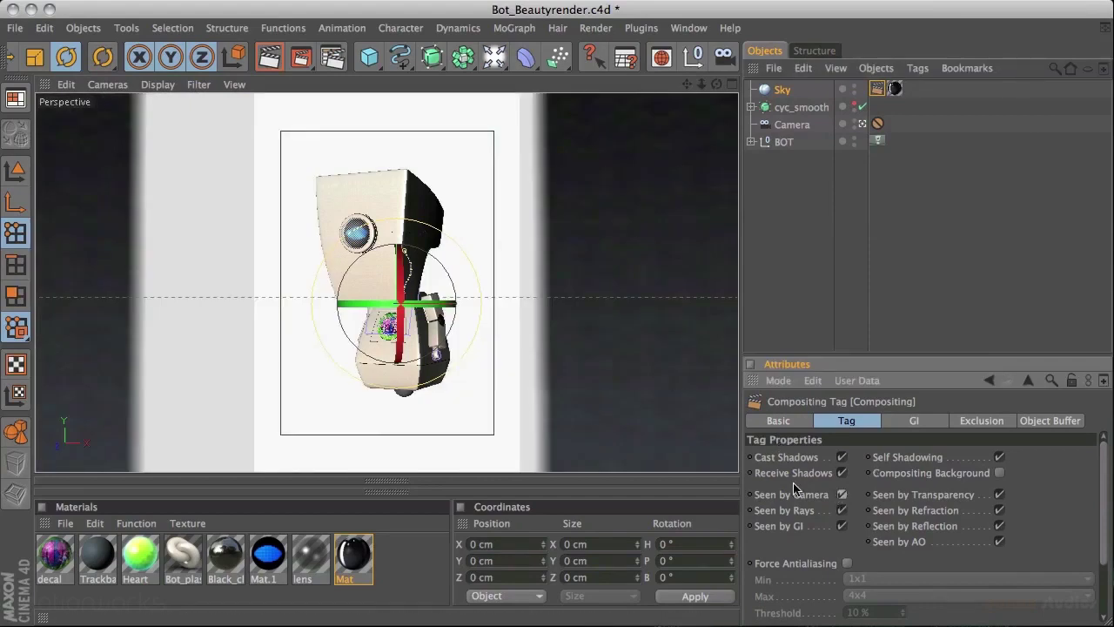
Switch out of the Camera view and rotate the Sky object around its vertical axis to reposition the HDRI softboxes around the robot
click(780, 89)
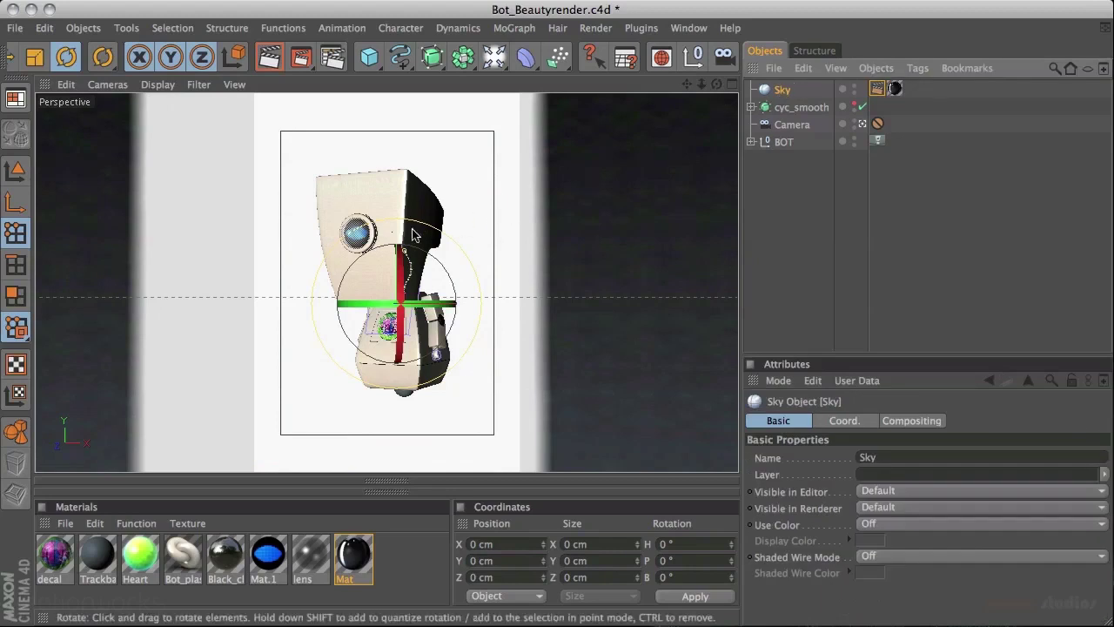
click(861, 125)
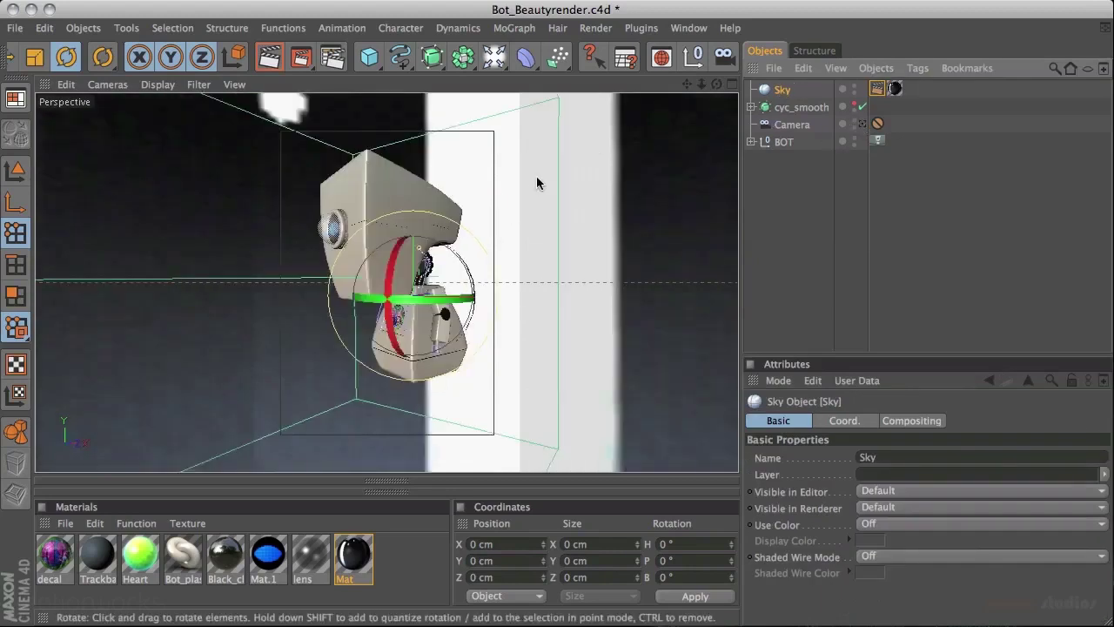
alt+drag(137, 290, 445, 138)
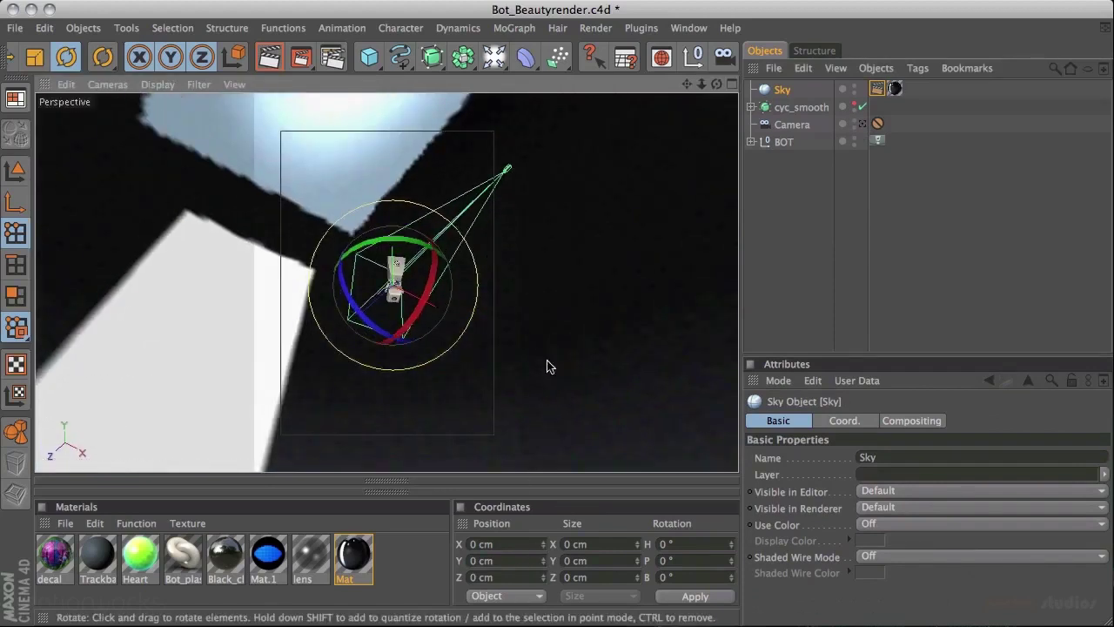
alt+drag(546, 366, 204, 321)
alt+drag(514, 369, 438, 264)
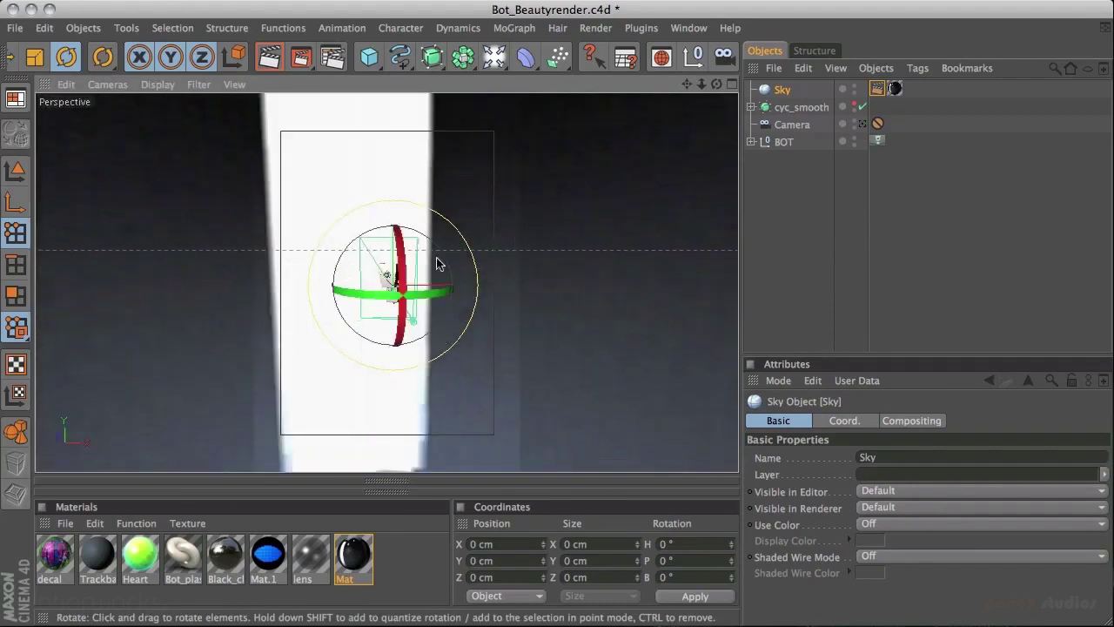
alt+drag(652, 252, 527, 237)
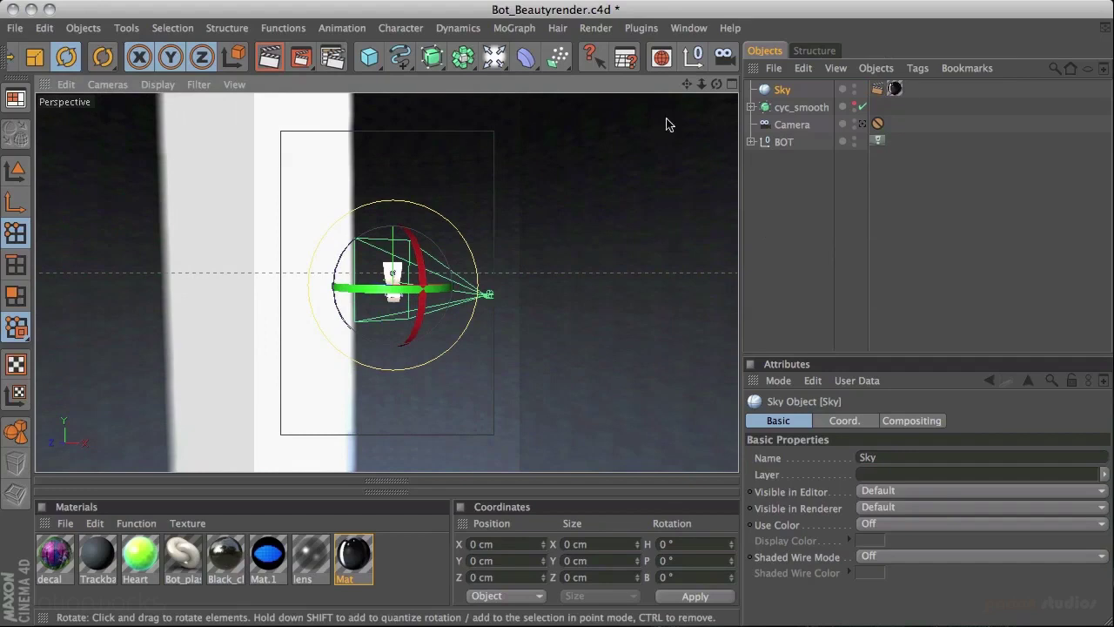
key(r)
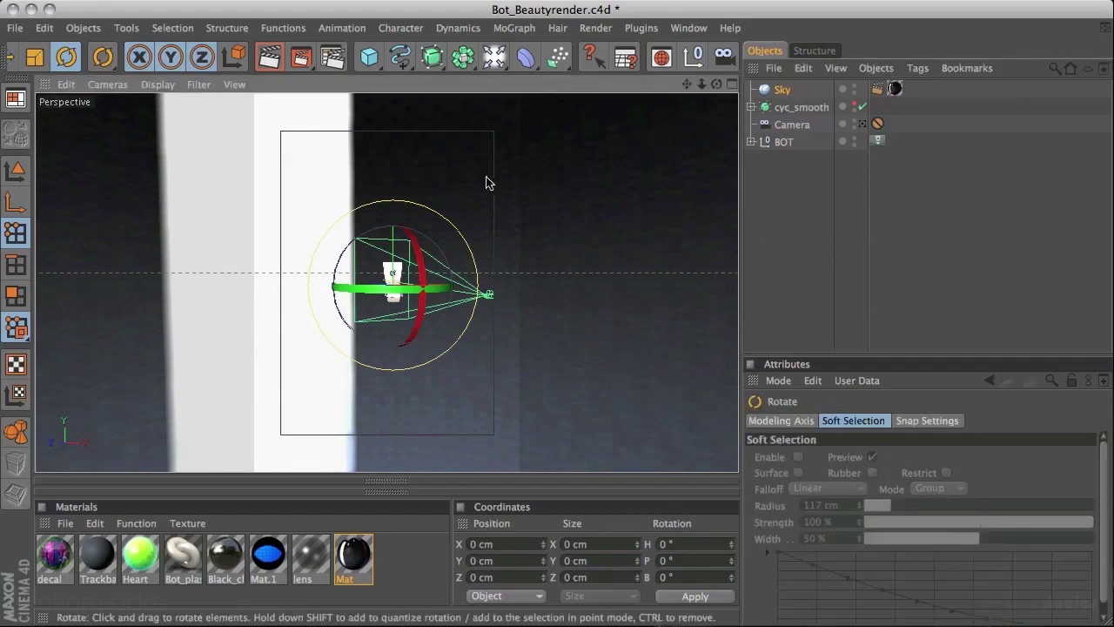
drag(373, 288, 413, 285)
key(super+z)
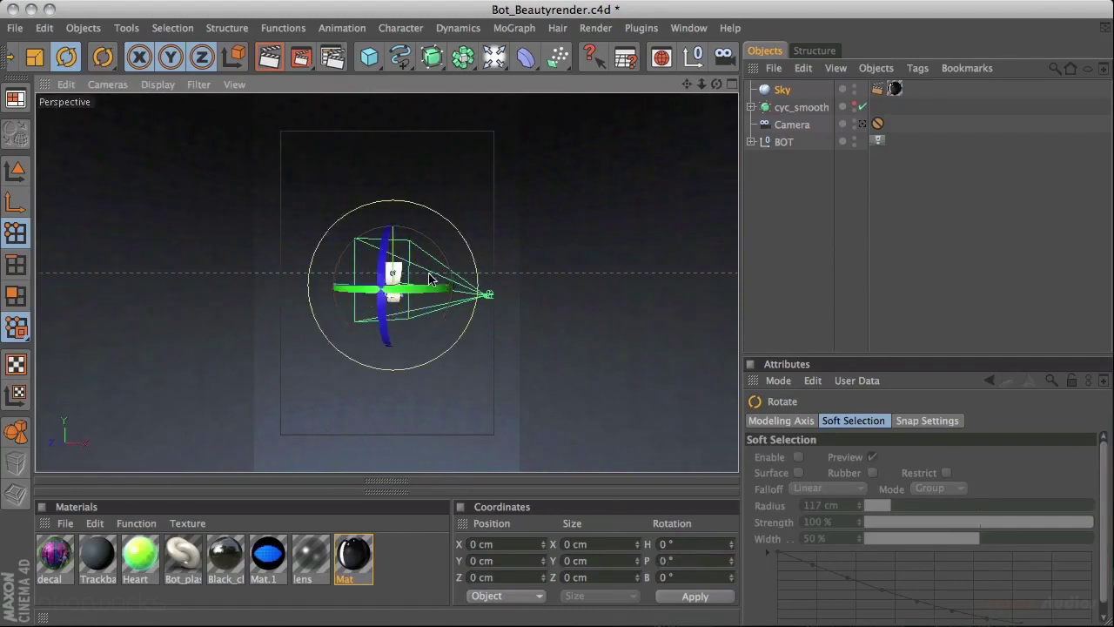
Check the rotated sky around the robot, return to the Camera view and make cyc_smooth visible again
drag(280, 254, 587, 196)
drag(236, 207, 507, 184)
drag(212, 249, 267, 197)
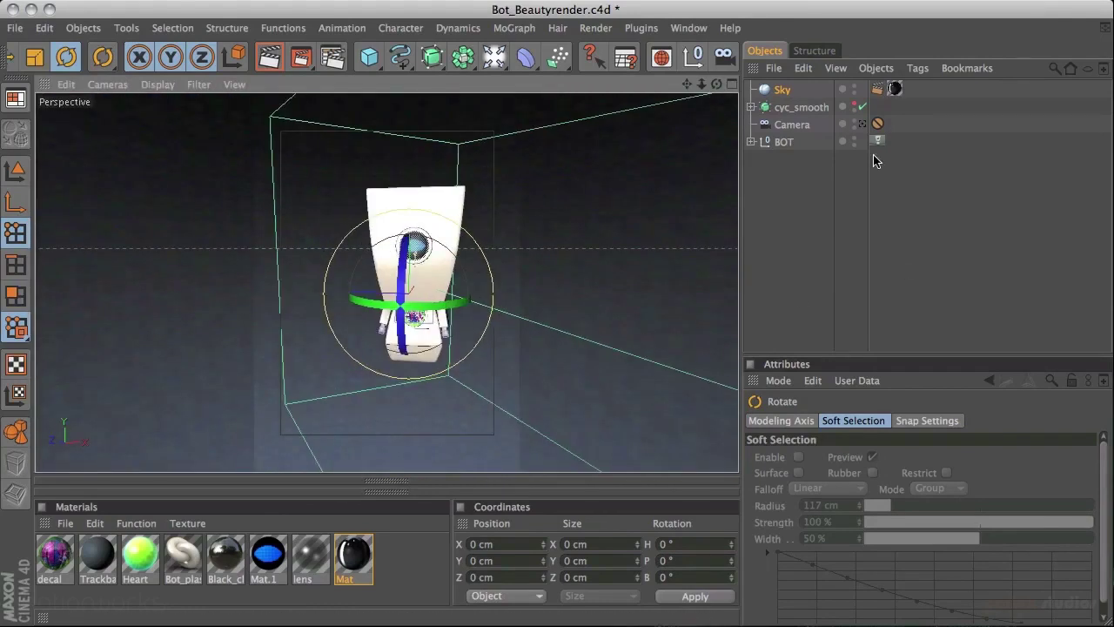
drag(314, 247, 298, 267)
drag(249, 239, 443, 273)
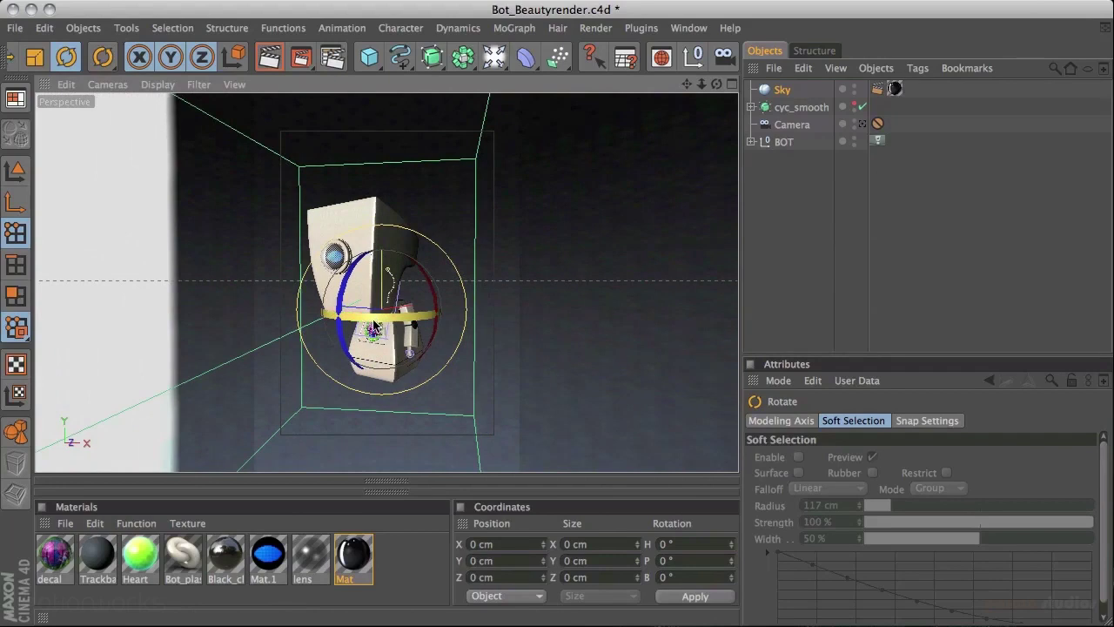
click(862, 124)
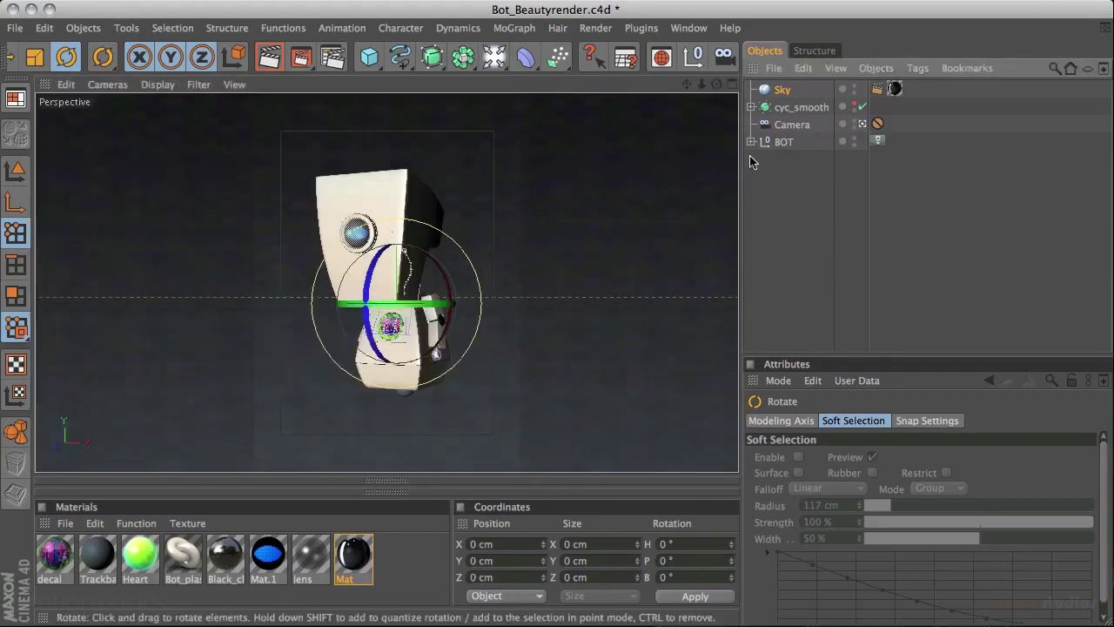
click(855, 106)
Disable Seen by Camera again in the Sky object's Compositing tag
click(780, 91)
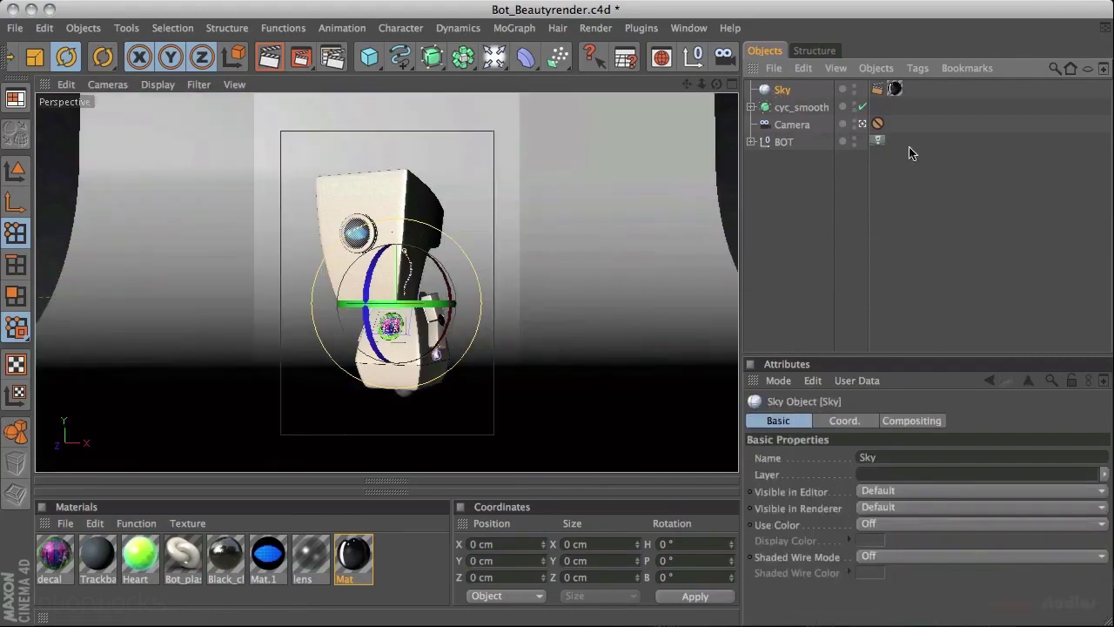
click(878, 90)
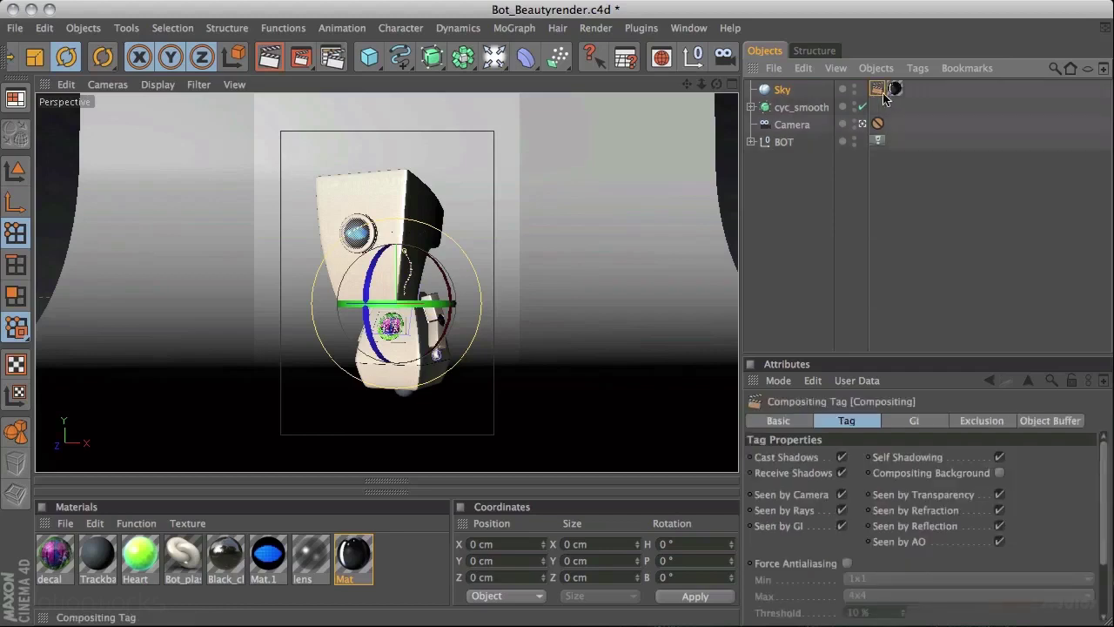
click(841, 495)
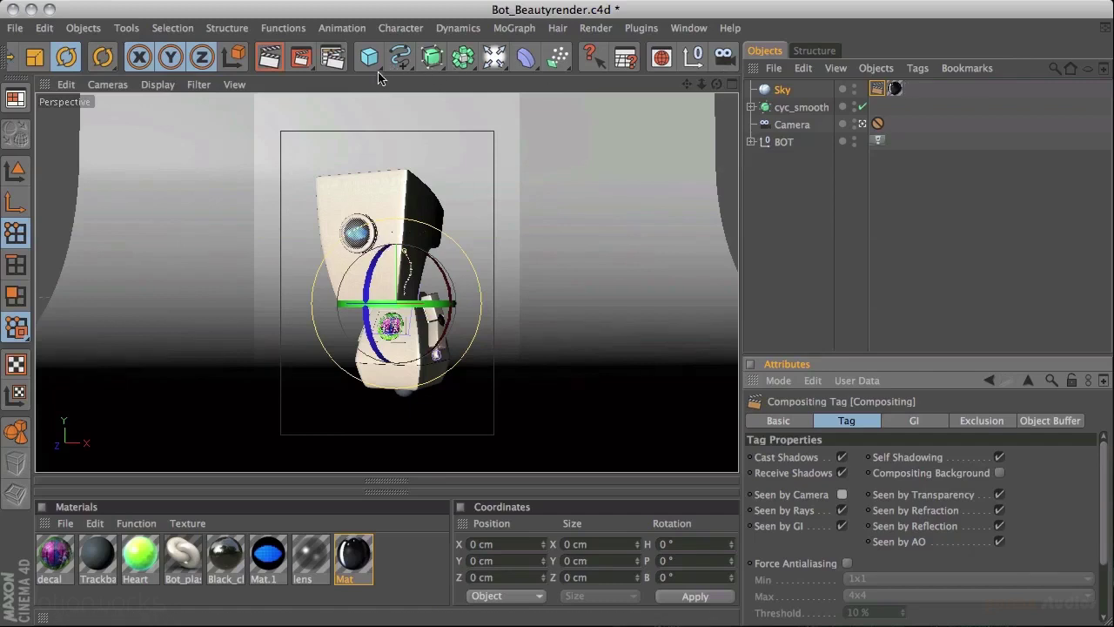
Add a Plane primitive and rotate it into a steeply tilted orientation at the robot
drag(370, 63, 495, 108)
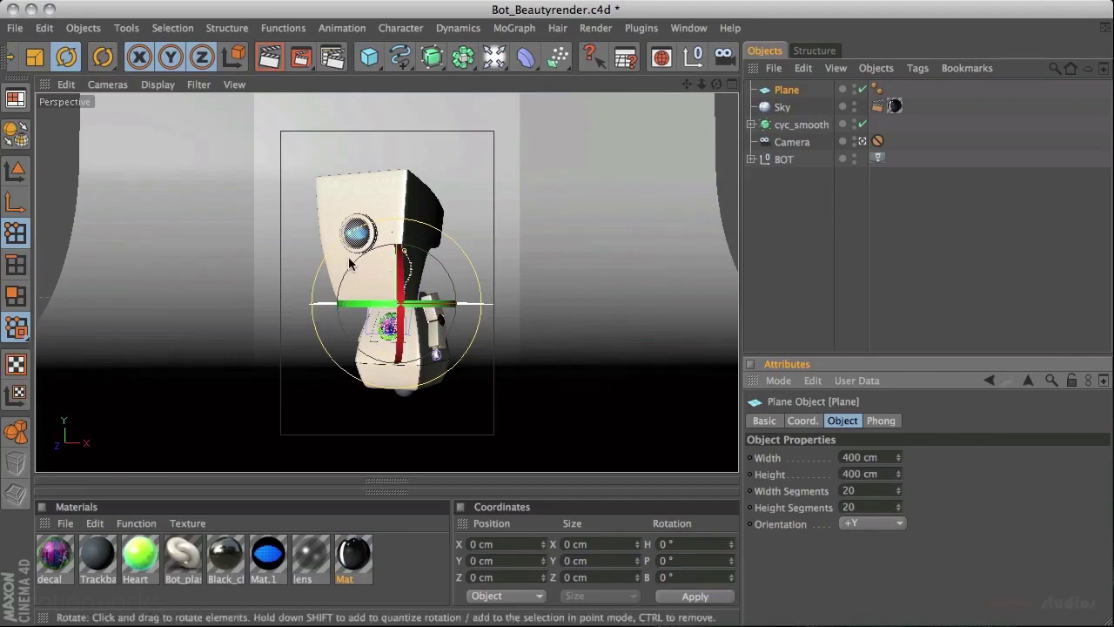
drag(371, 249, 399, 303)
key(ctrl+z)
key(ctrl+z)
key(e)
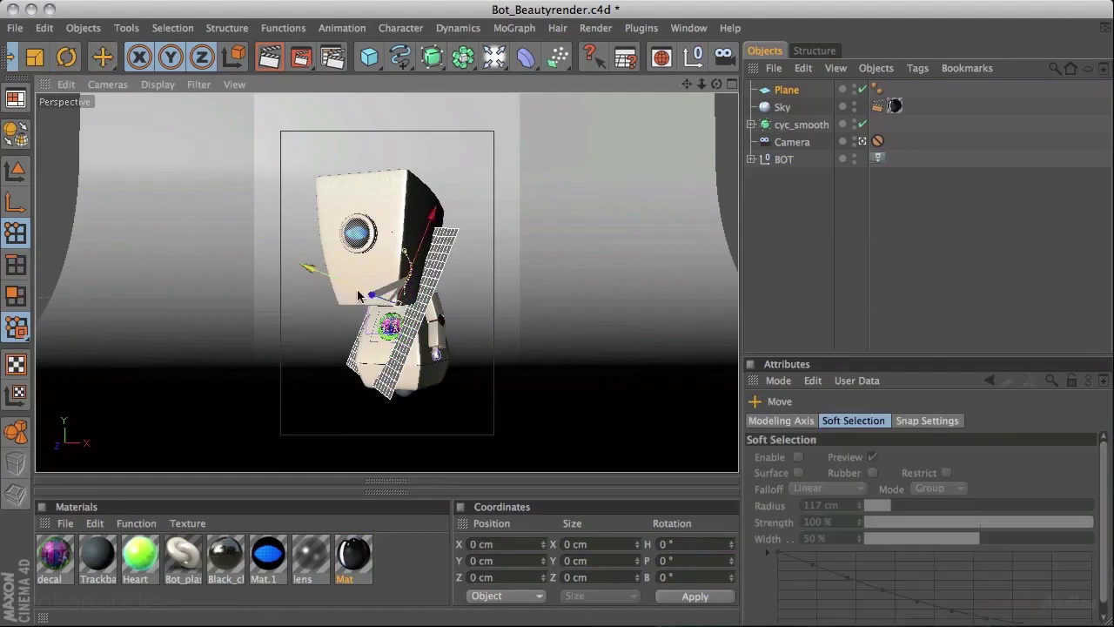
Move the tilted plane away from the robot to the camera-left side, outside the camera's field of view
middle_click(391, 298)
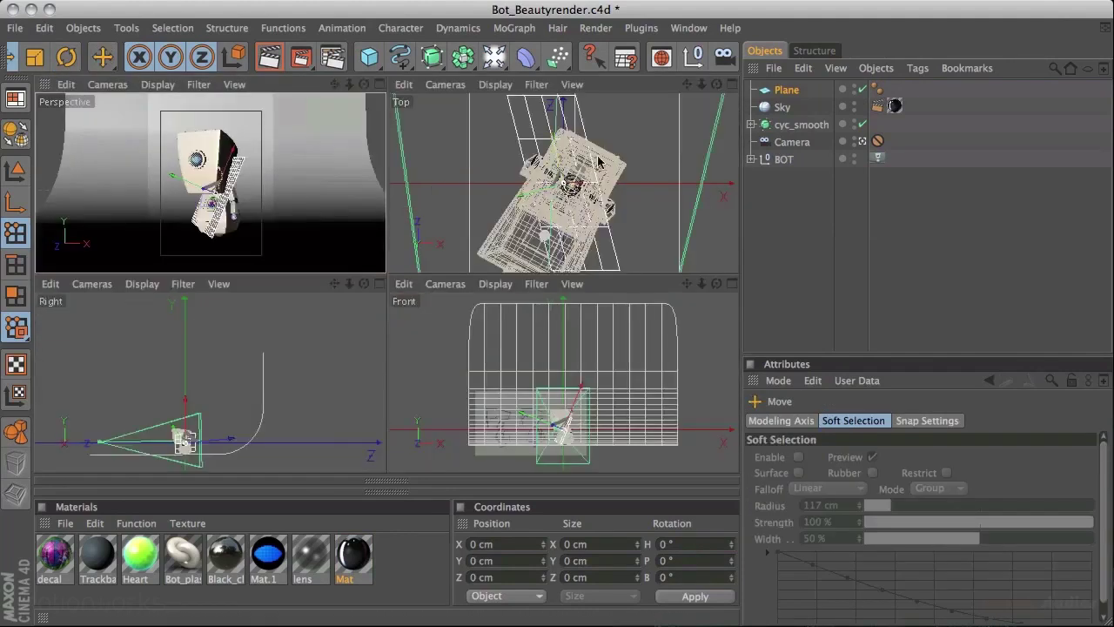
scroll(599, 161, down, 6)
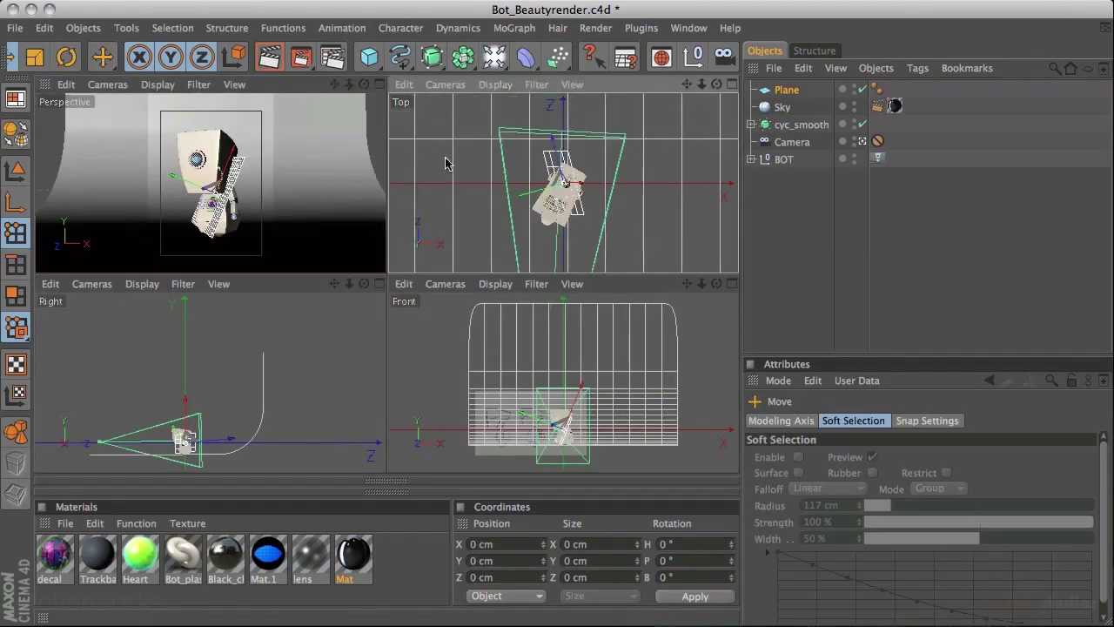
drag(541, 195, 420, 218)
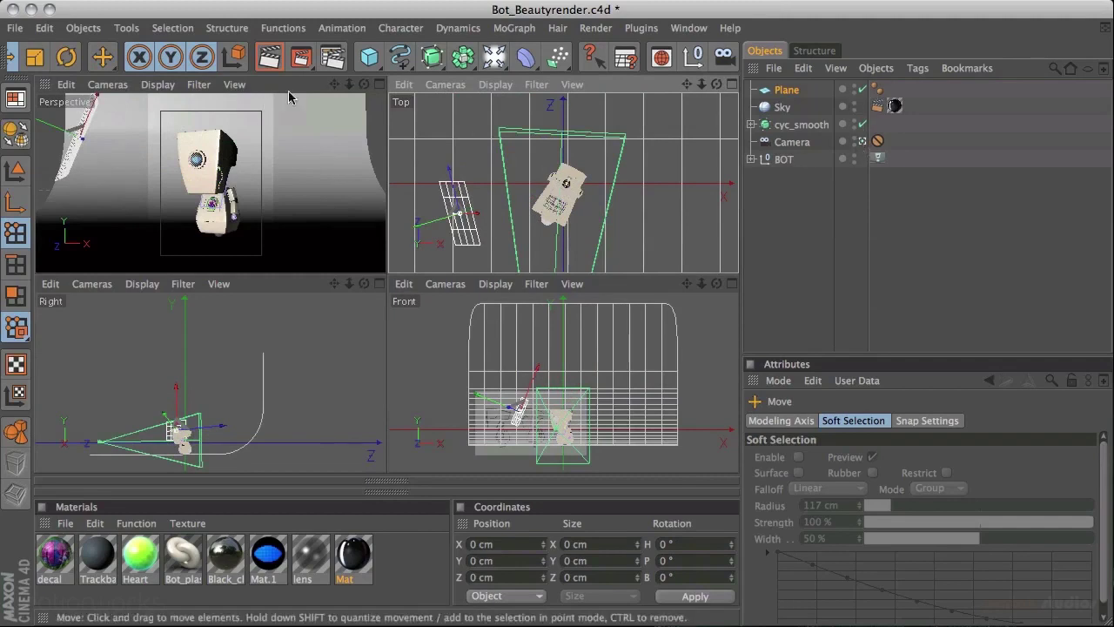
middle_click(306, 162)
Switch out of the Camera view and fine-tune the plane's position beside the robot's head
click(862, 141)
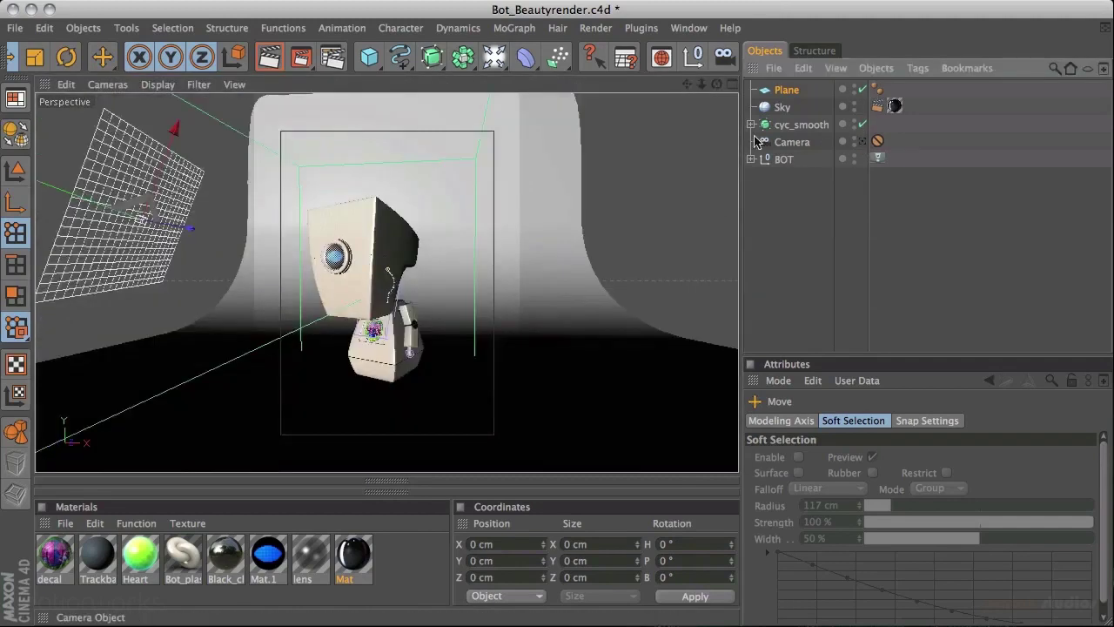
alt+drag(502, 192, 376, 271)
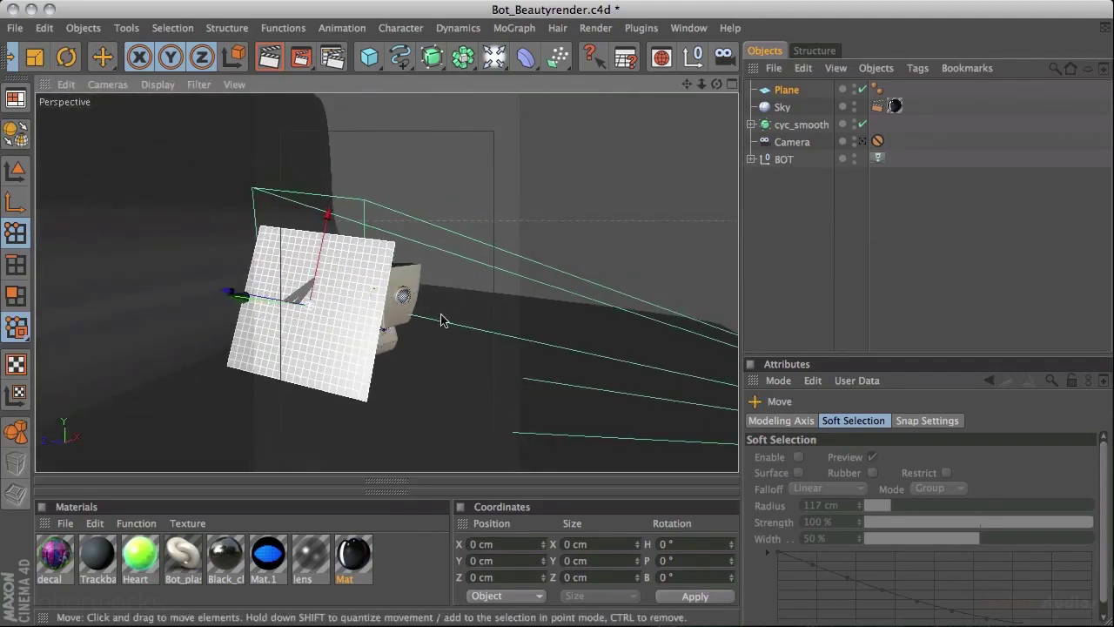
alt+drag(442, 319, 377, 169)
drag(215, 296, 239, 291)
alt+drag(212, 229, 243, 273)
alt+drag(331, 198, 531, 227)
drag(193, 269, 151, 258)
alt+drag(398, 203, 373, 179)
mouse_move(374, 179)
alt+right_down()
mouse_move(682, 204)
mouse_move(496, 199)
mouse_move(270, 169)
mouse_move(391, 174)
alt+right_up()
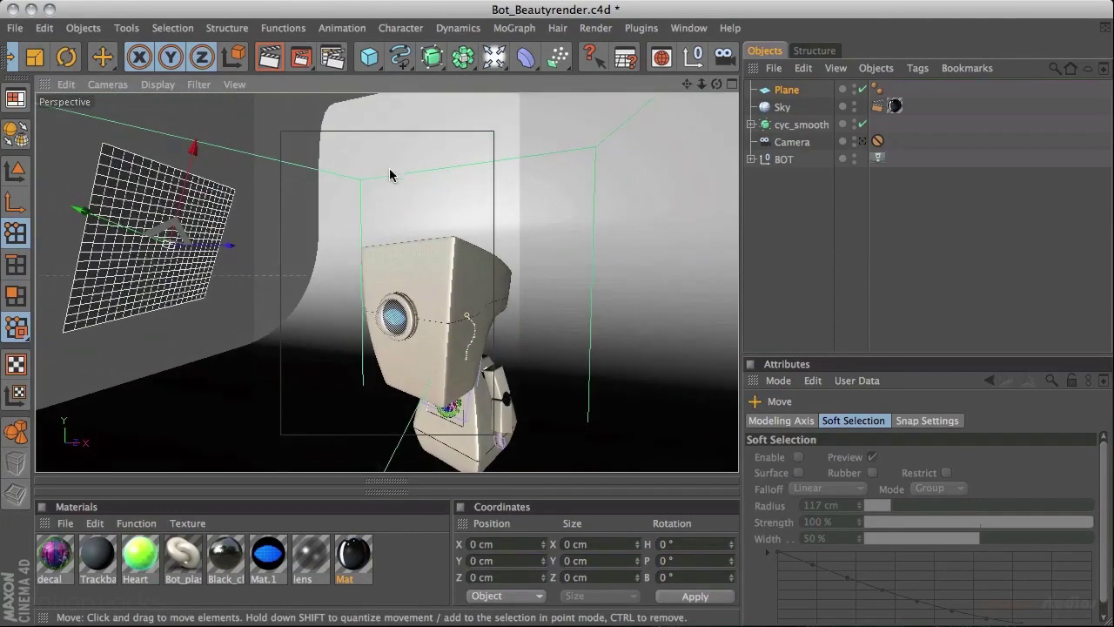
Resize the plane to 595 cm wide and 307 cm high and set its width and height segments to 1
click(783, 91)
drag(898, 473, 903, 553)
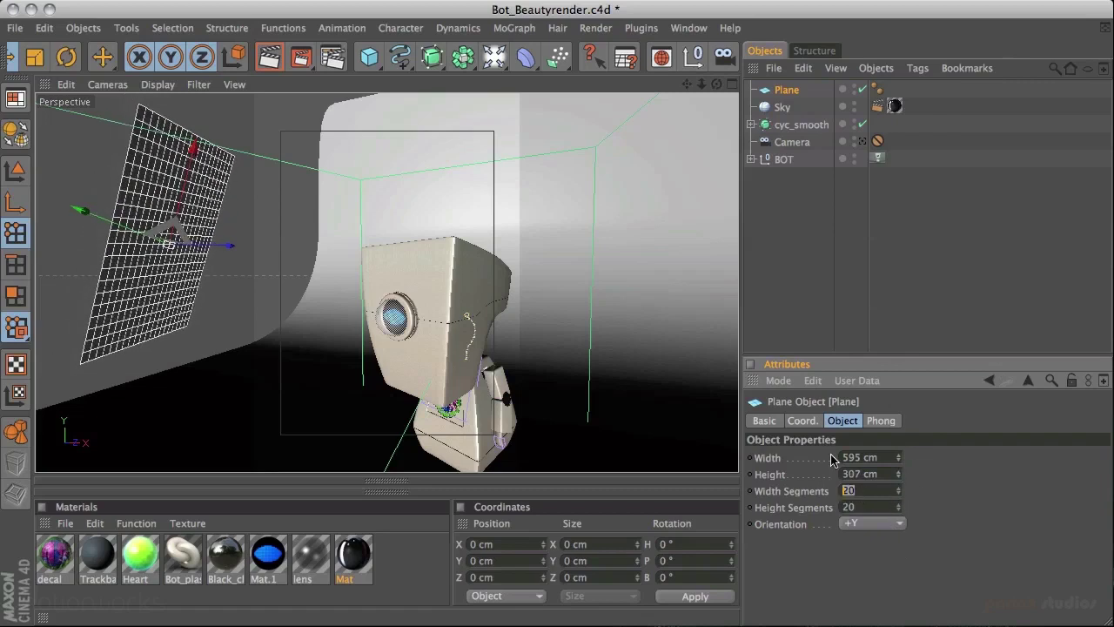
key(Tab)
text(1)
key(Tab)
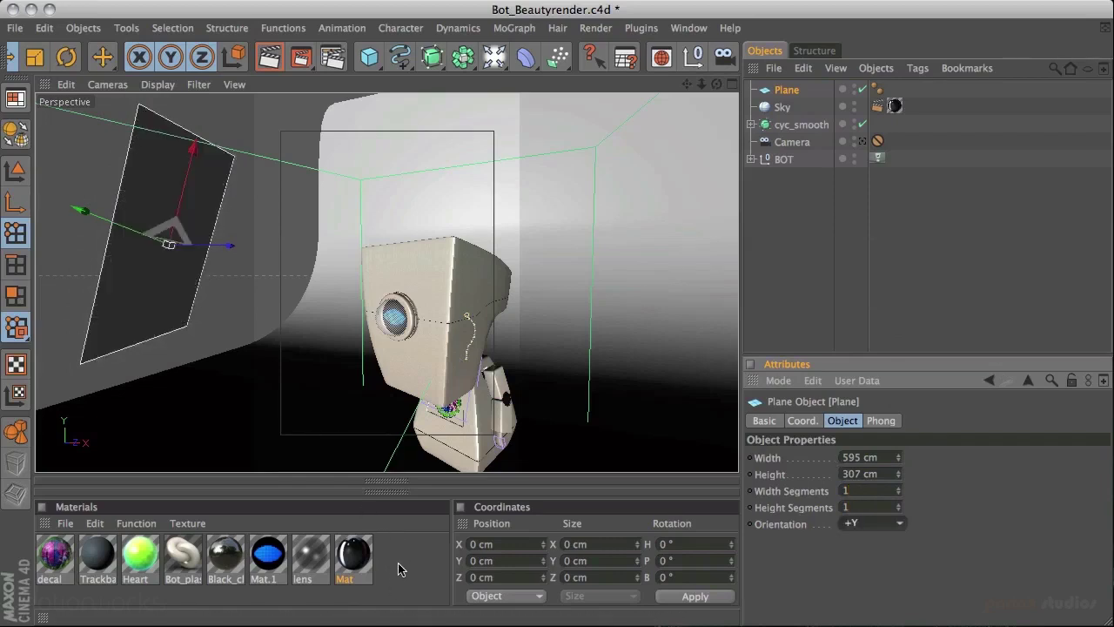
Rename the plane beside the robot as Light_left
double_click(786, 90)
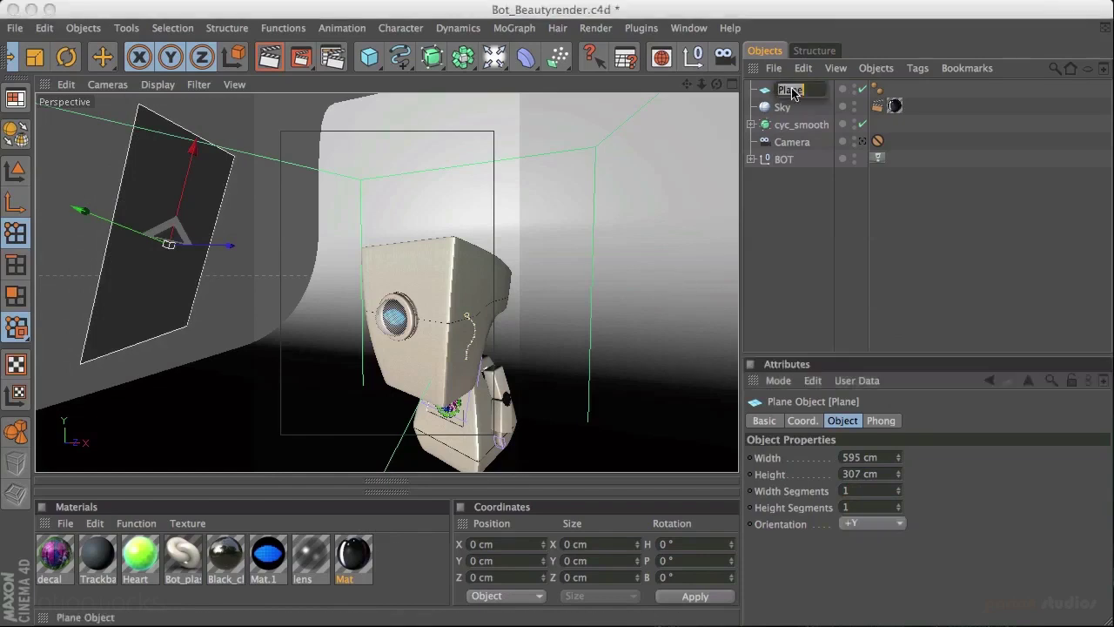
text(L)
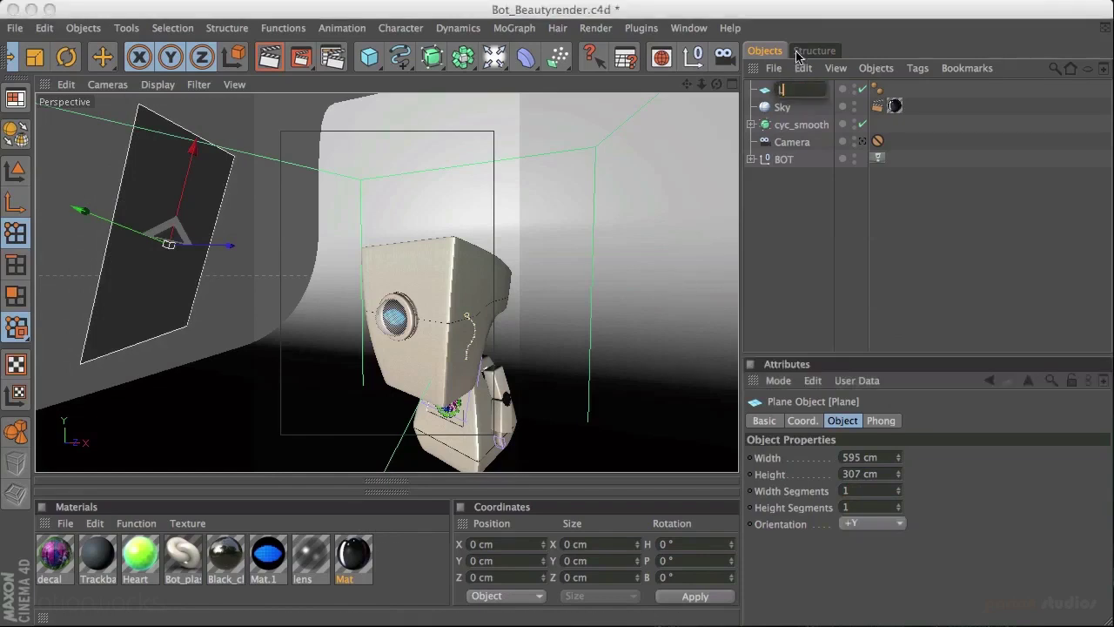
text(ight_left)
key(Return)
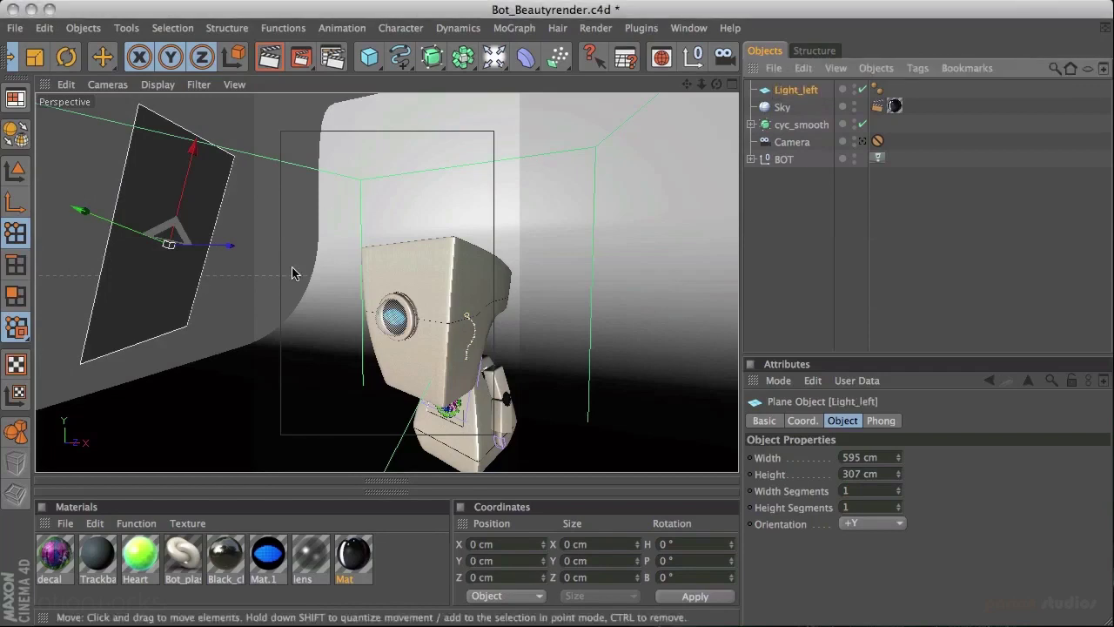
Create a new material and load a Gradient shader of type 2D - Circular into its Color texture
double_click(409, 561)
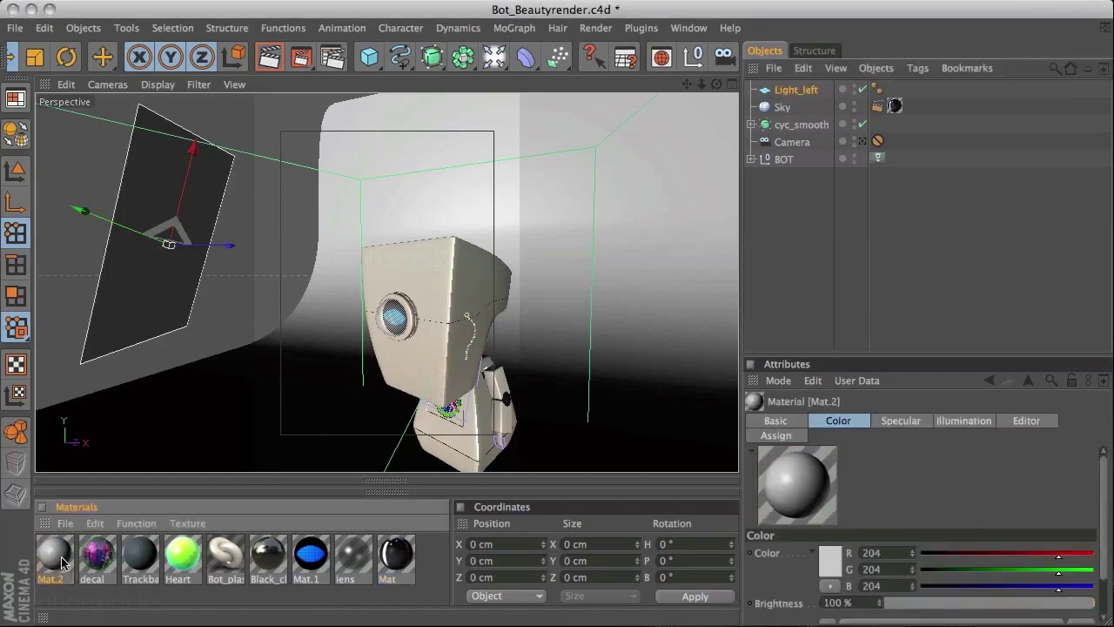
double_click(62, 562)
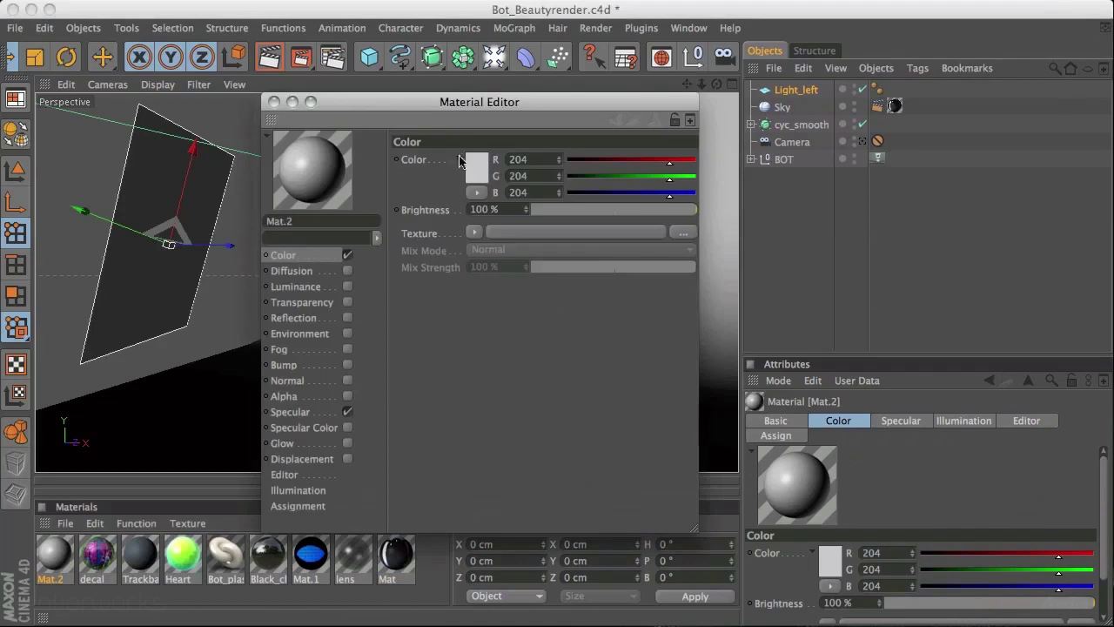
click(474, 232)
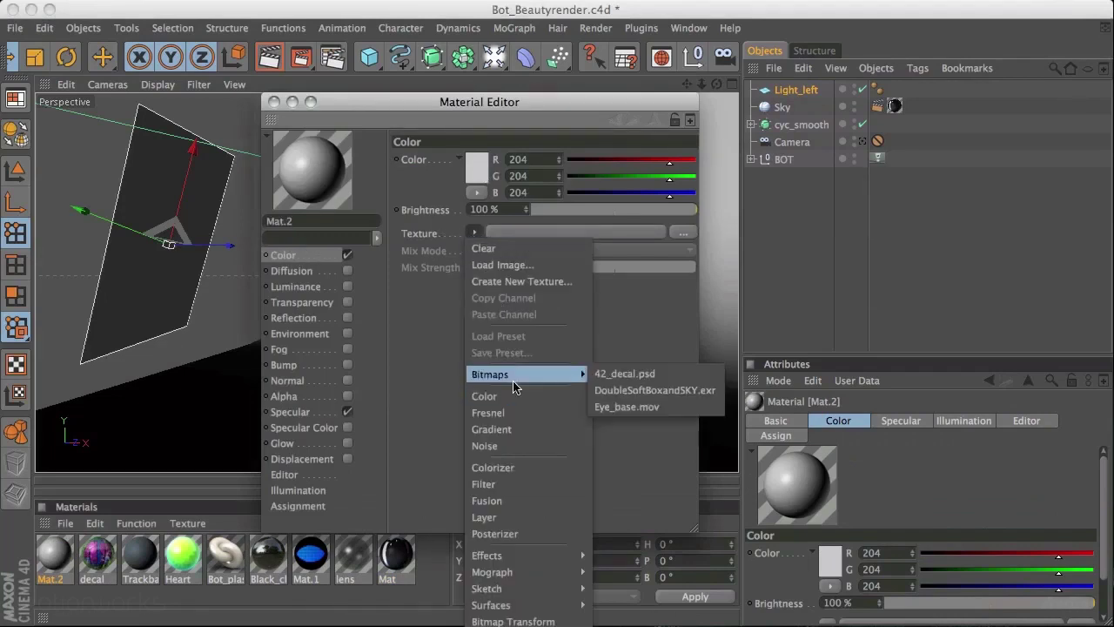
click(512, 430)
click(551, 237)
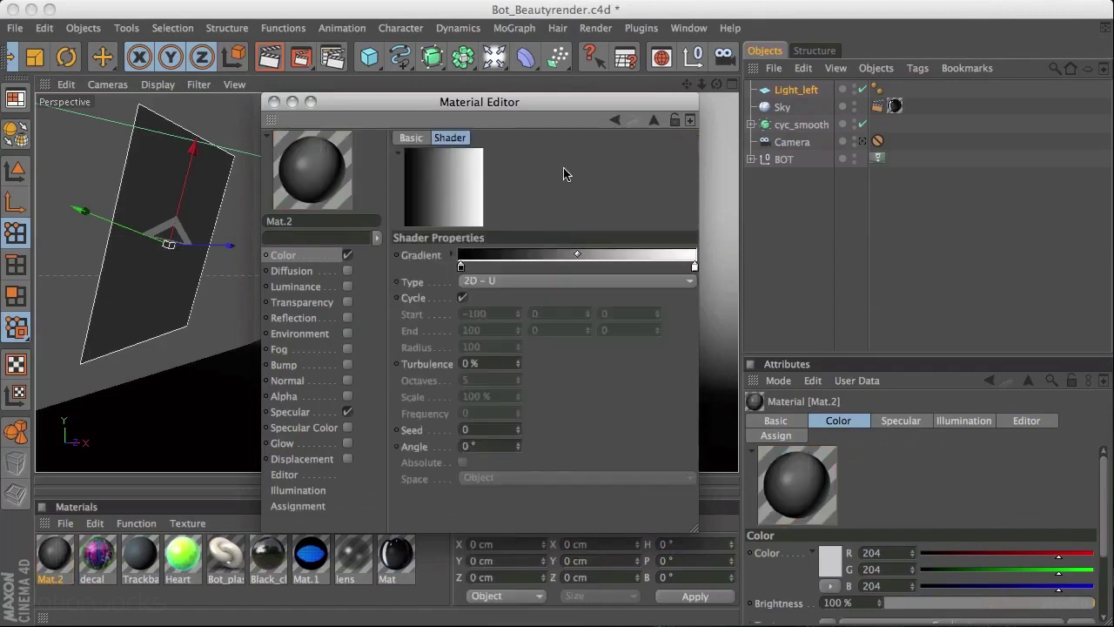
click(502, 279)
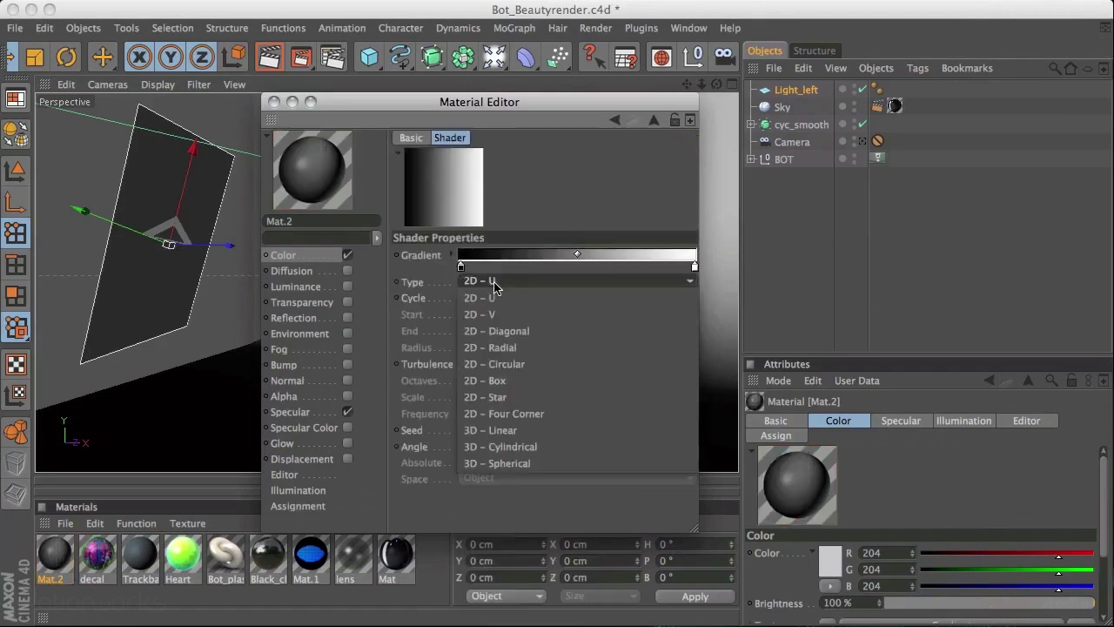
click(517, 364)
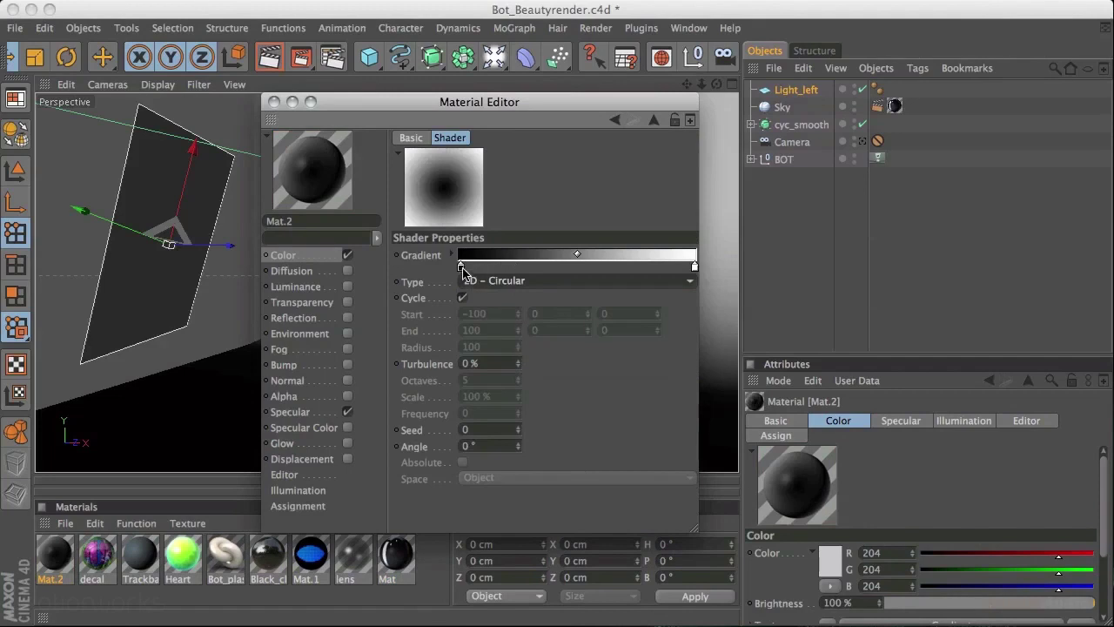
Rearrange the gradient so a white centre fades to black at about three quarters of its length, with the midpoint shifted towards black
drag(461, 269, 597, 267)
drag(694, 266, 461, 267)
drag(598, 270, 642, 267)
drag(552, 259, 598, 259)
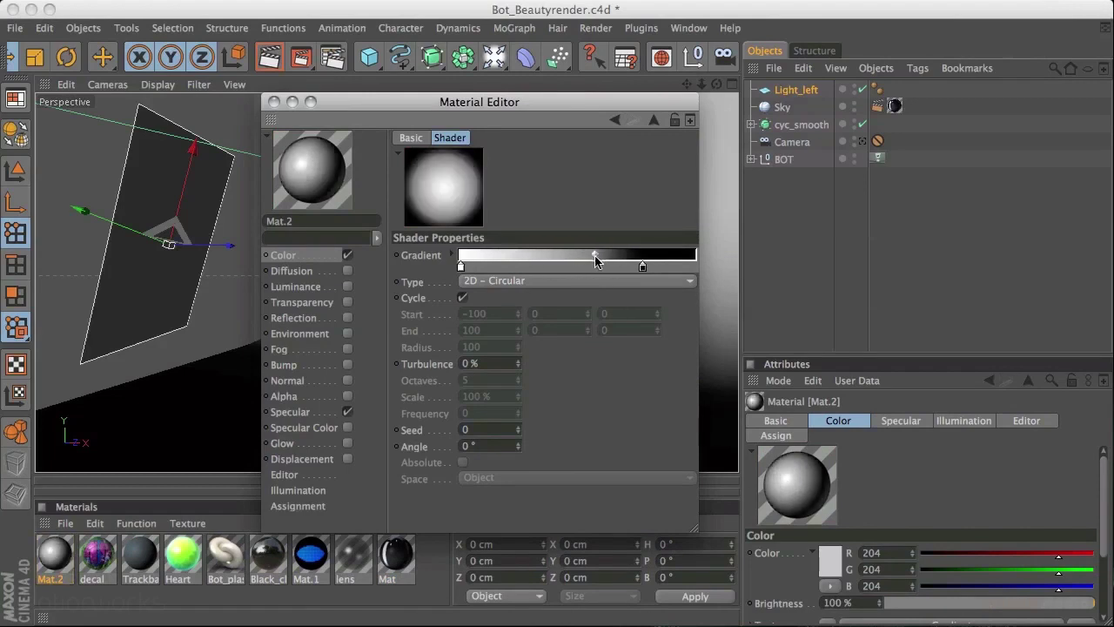
double_click(461, 268)
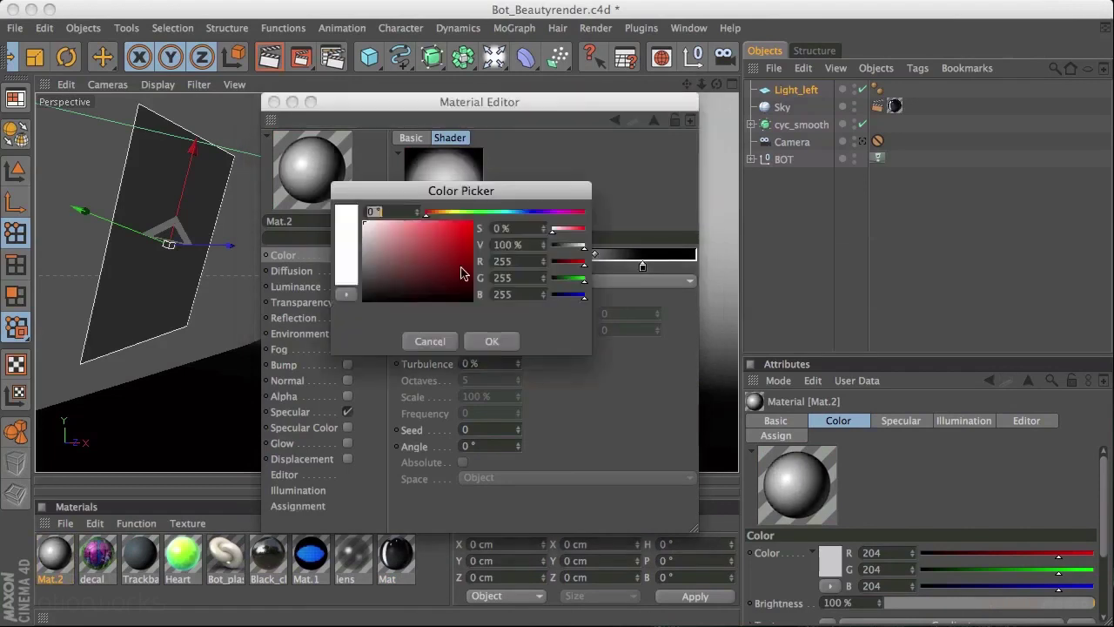
click(491, 341)
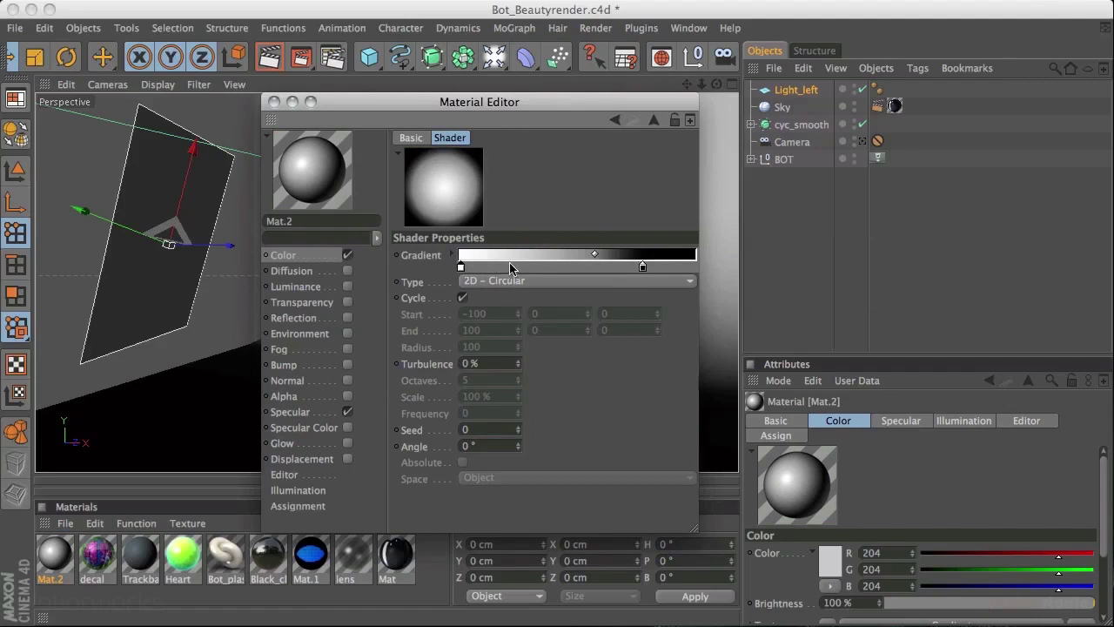
Add a knot between the gradient's white and black knots and colour it warm cream, RGB 244, 225, 201
click(555, 267)
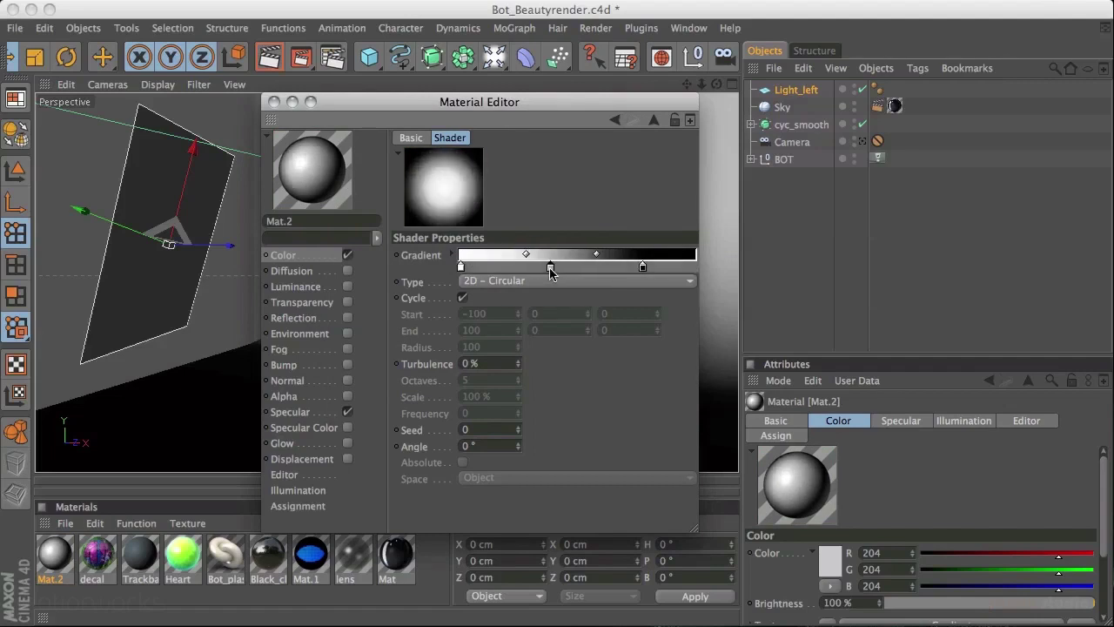
double_click(556, 267)
drag(521, 217, 471, 228)
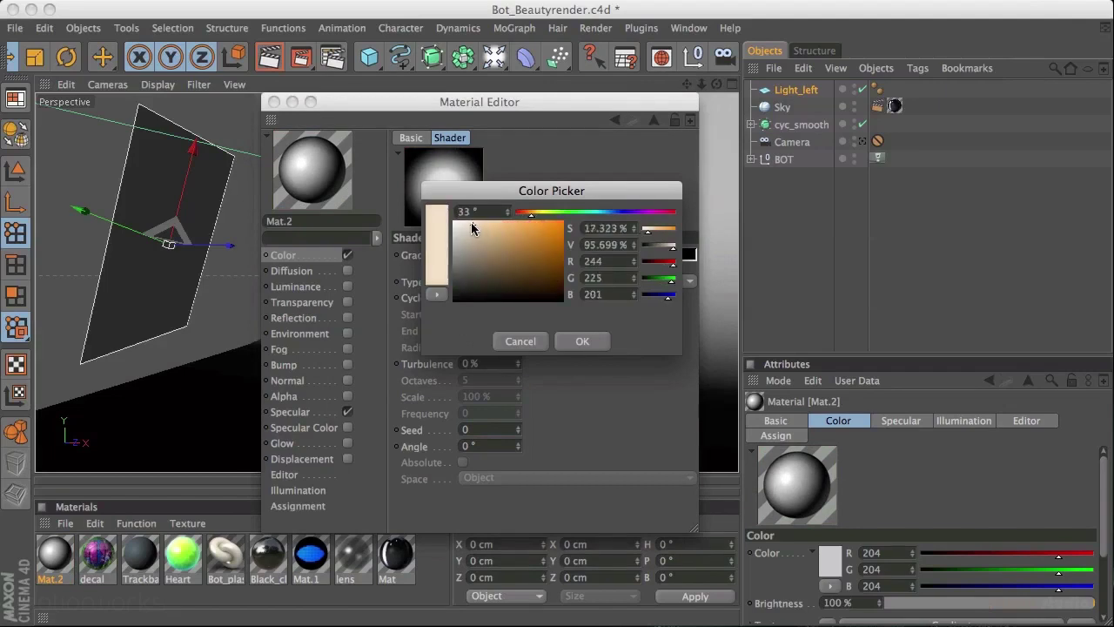
click(597, 341)
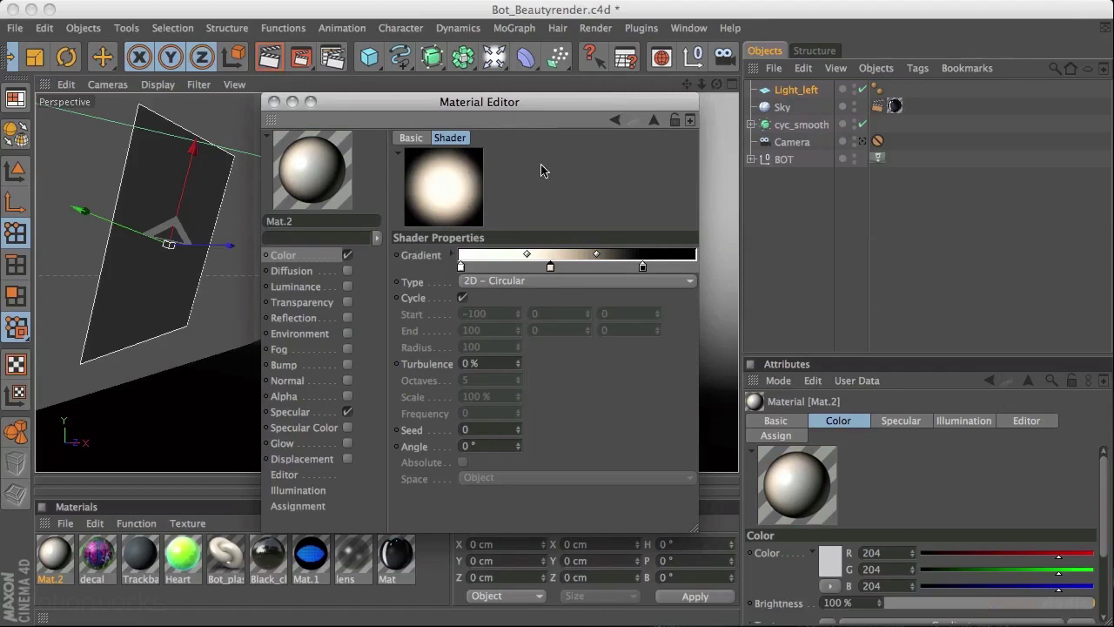
Copy the Color channel's gradient into the enabled Luminance channel and turn off Specular for the material
click(654, 120)
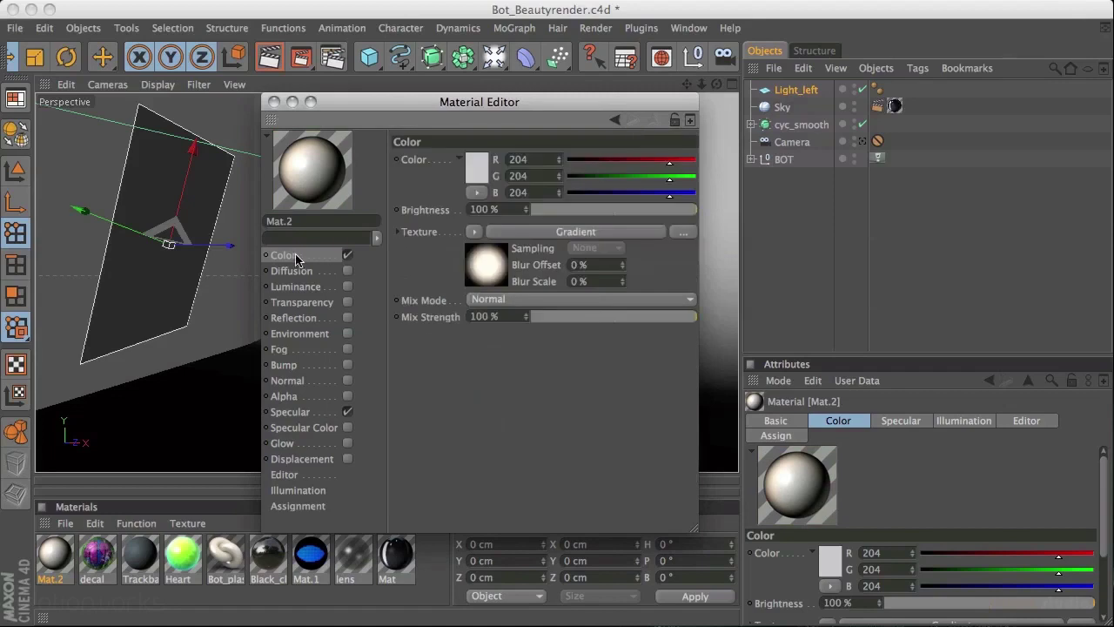
click(474, 232)
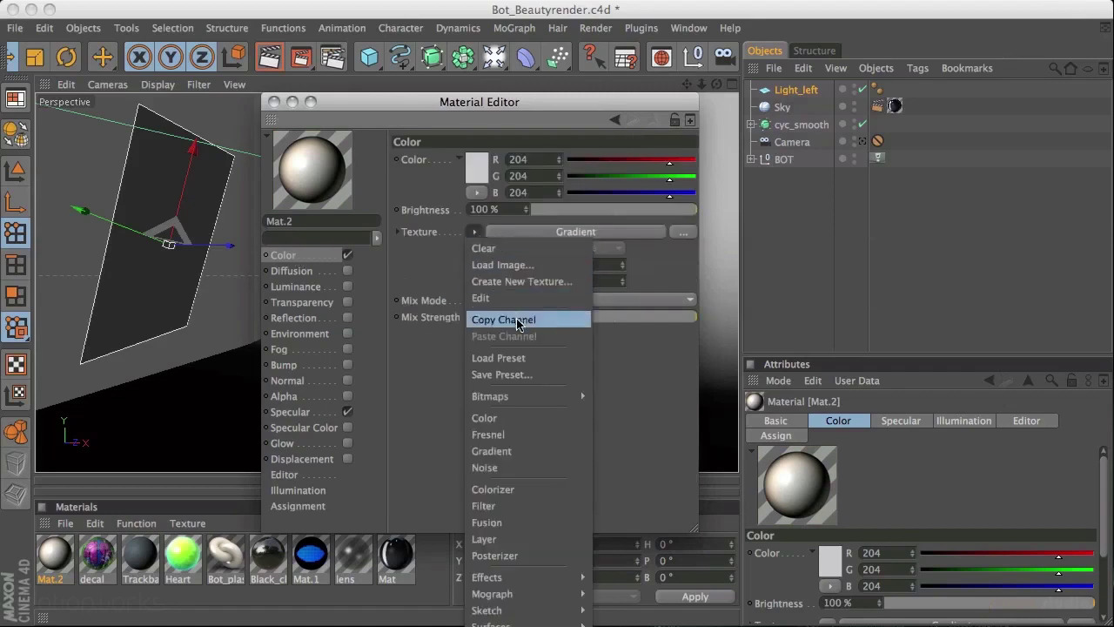
click(517, 319)
click(347, 286)
click(475, 234)
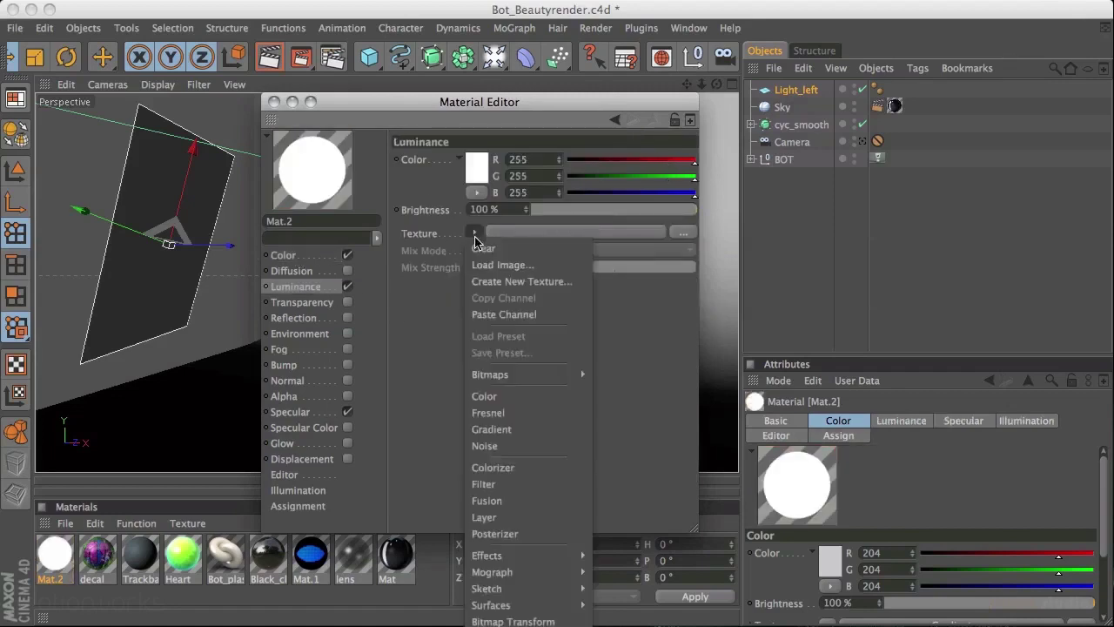
click(517, 315)
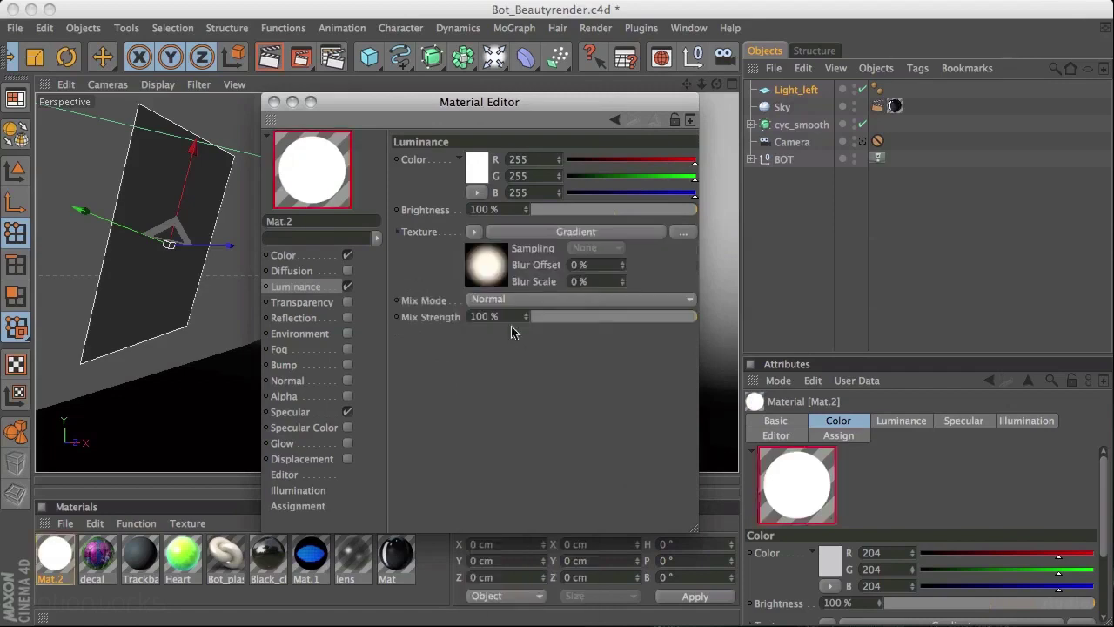
click(347, 413)
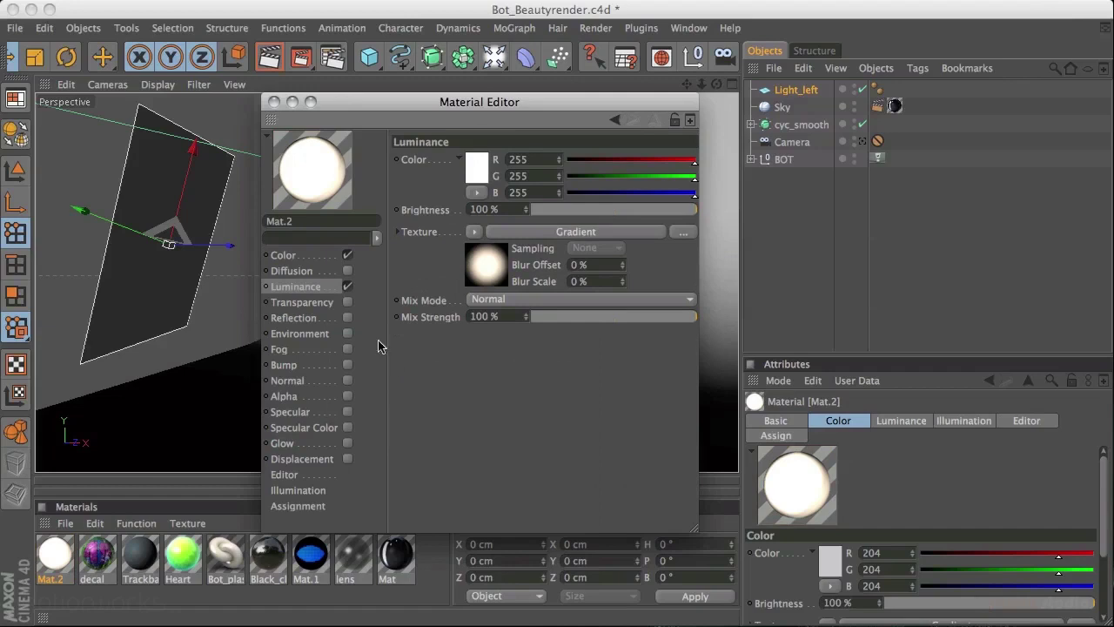
click(273, 102)
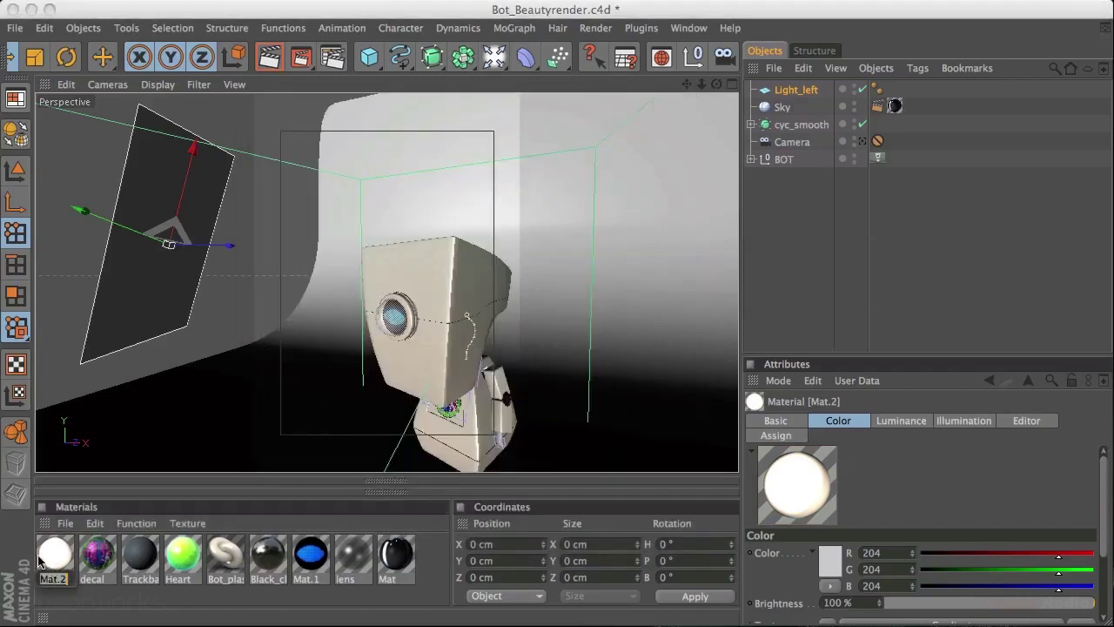
Rename the new material as Light_L and apply it to the Light_left plane
text(Lig)
text(ht_L)
key(Return)
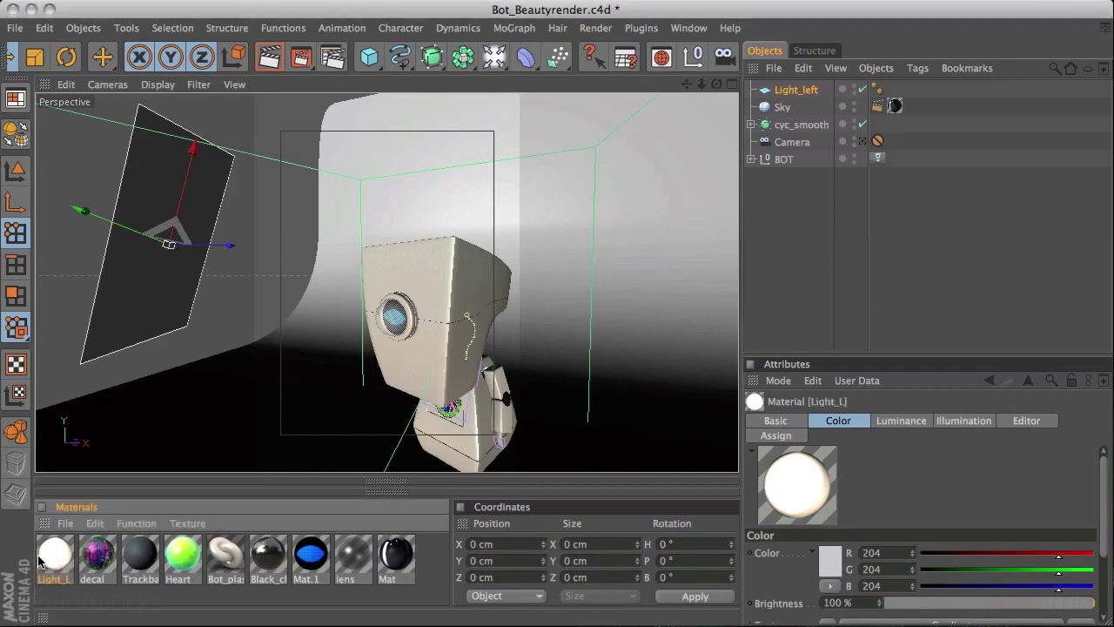
drag(56, 557, 831, 92)
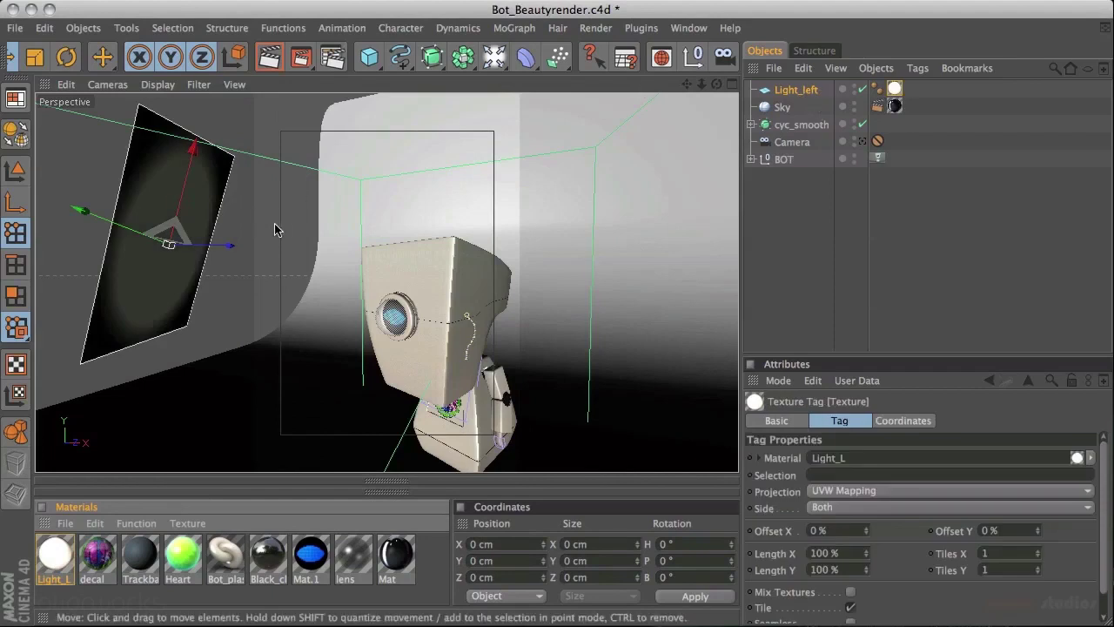
Duplicate the Light_left plane and rename the copy as Light_right
alt+drag(375, 377, 220, 250)
alt+drag(415, 251, 203, 259)
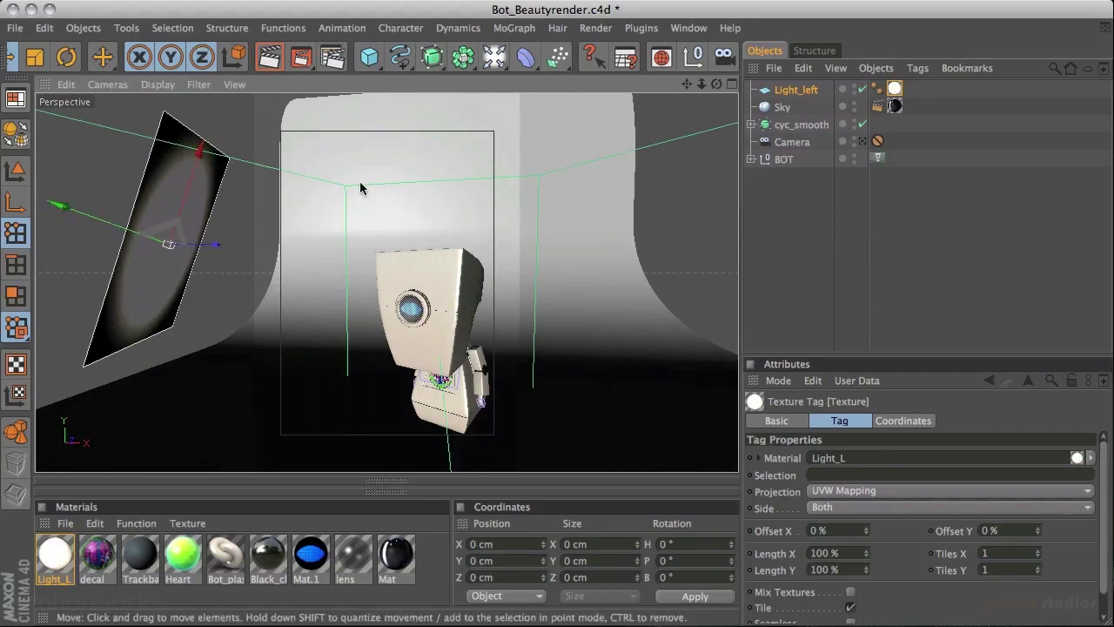
alt+drag(512, 245, 486, 231)
alt+drag(421, 254, 457, 218)
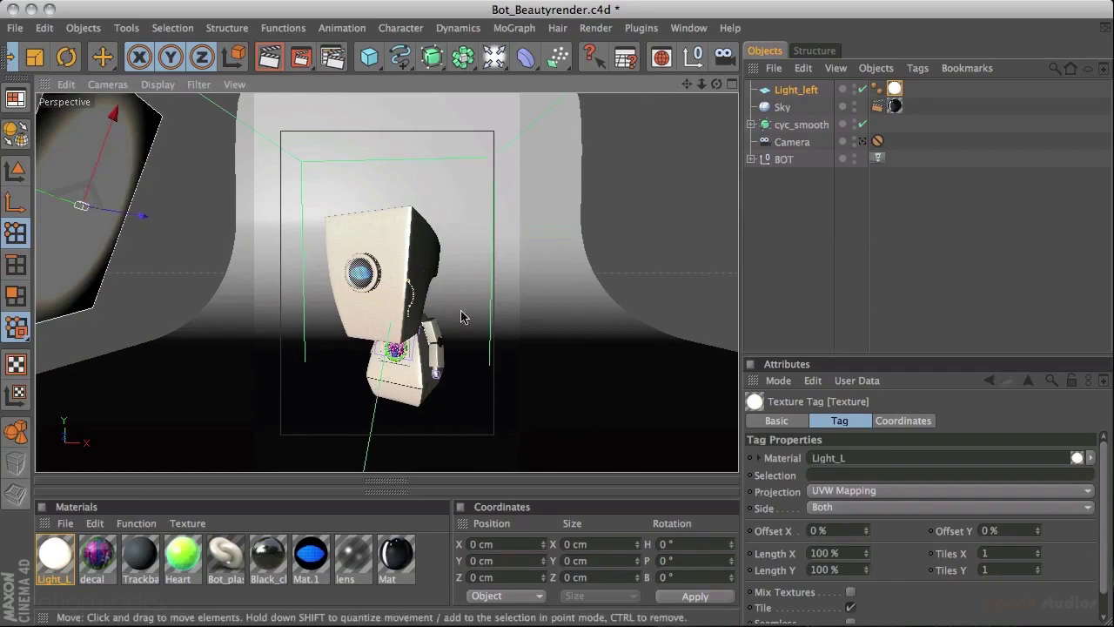
alt+drag(438, 309, 443, 250)
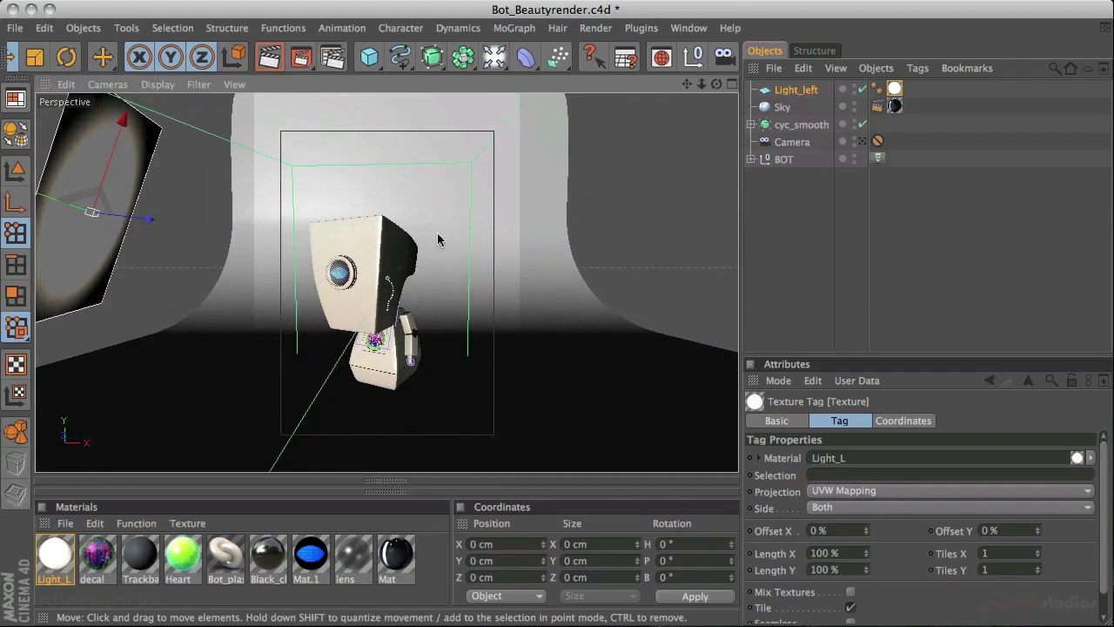
ctrl+drag(805, 96, 824, 106)
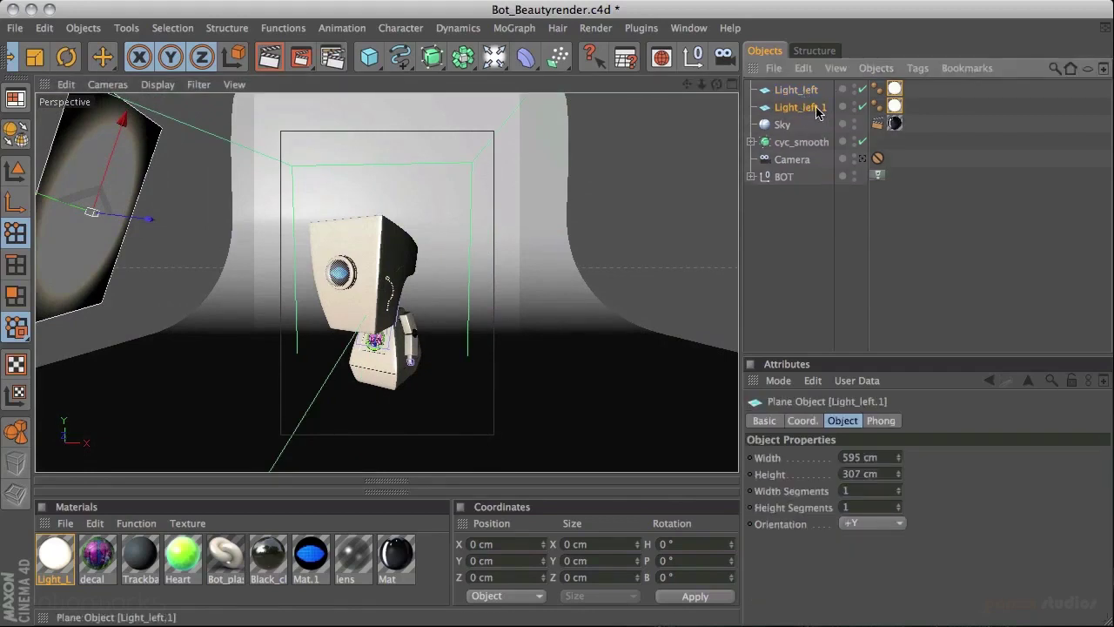
double_click(816, 107)
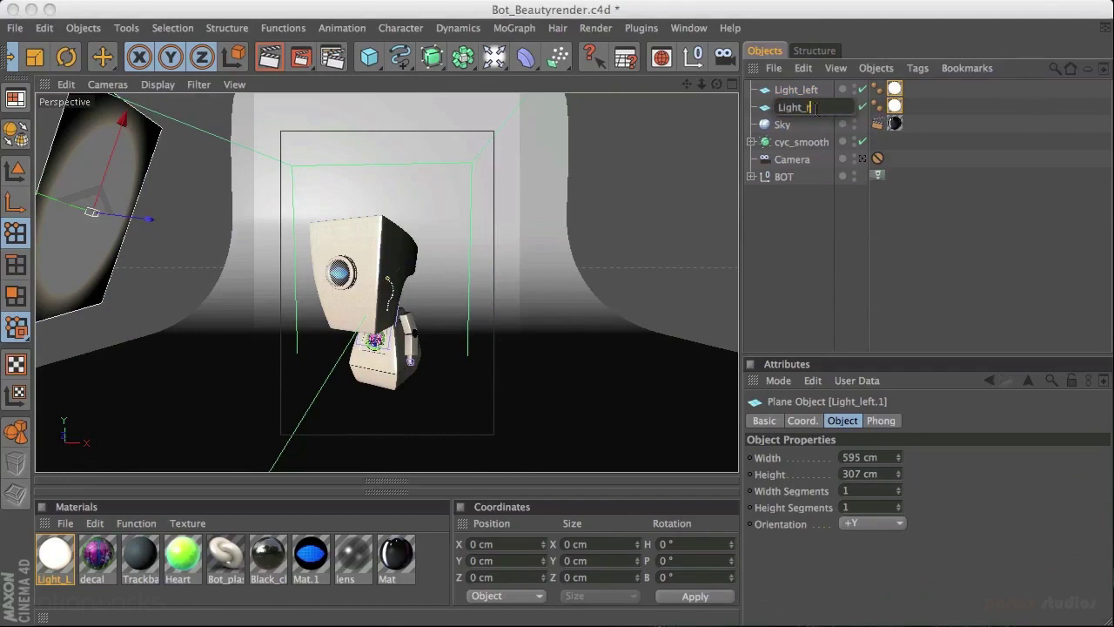
text(Light_right)
key(Return)
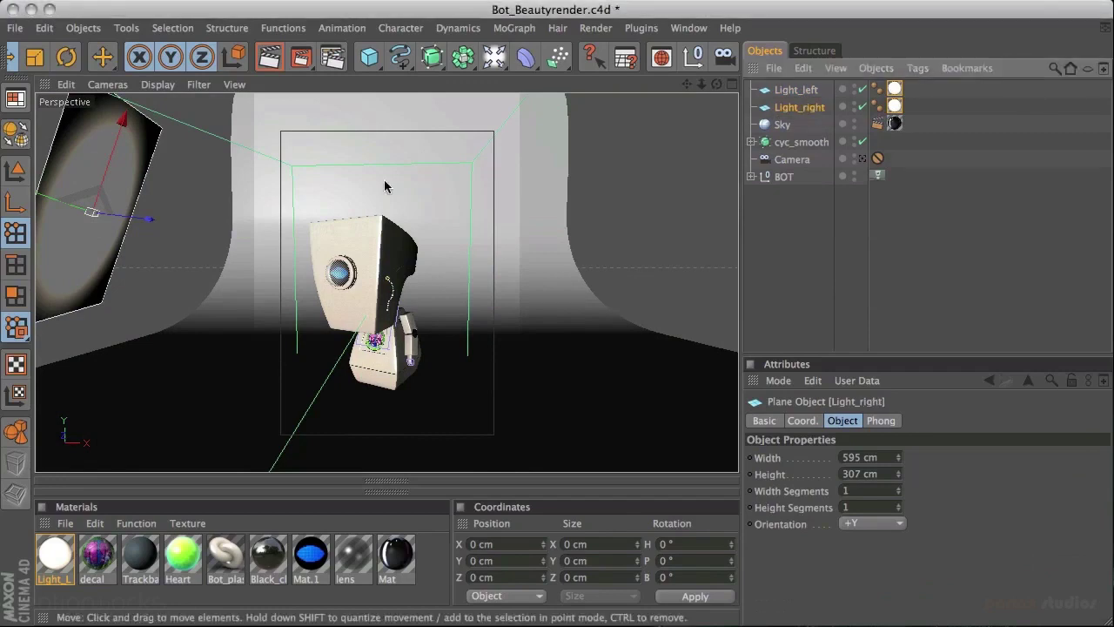
Move Light_right across to the opposite side of the robot and rotate it so it tilts the other way
middle_click(299, 199)
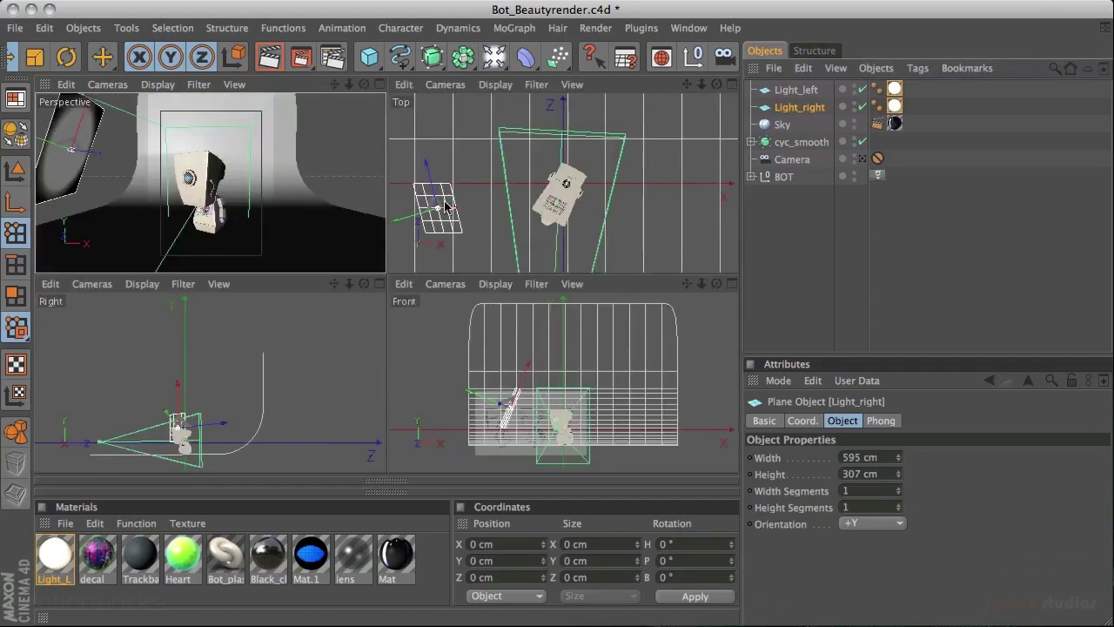
drag(438, 210, 681, 210)
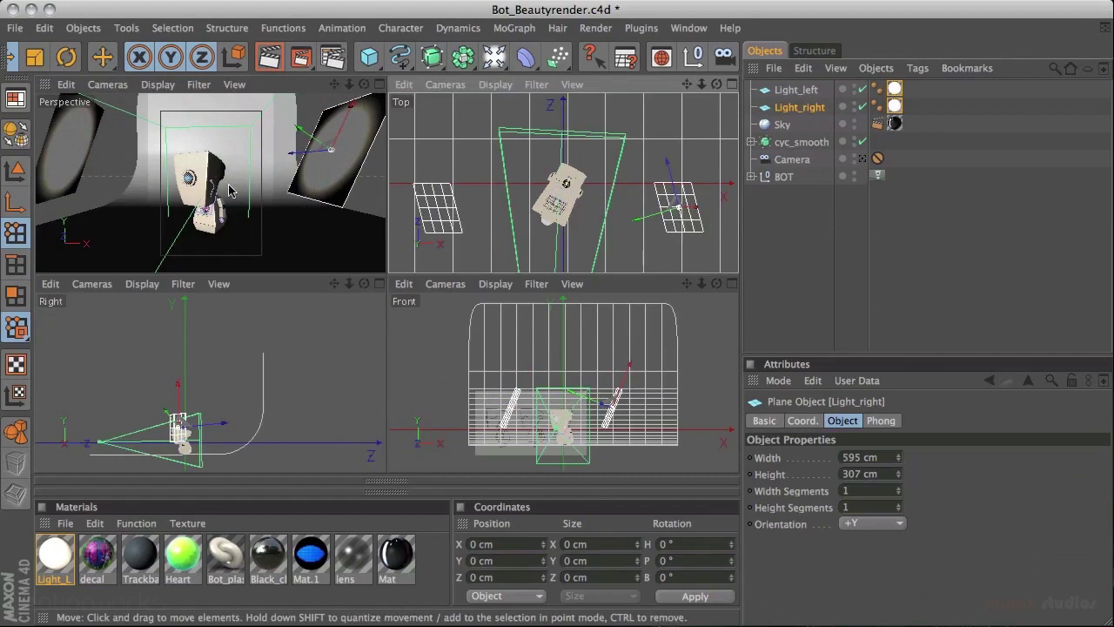
key(r)
drag(318, 135, 452, 137)
key(super+z)
key(super+z)
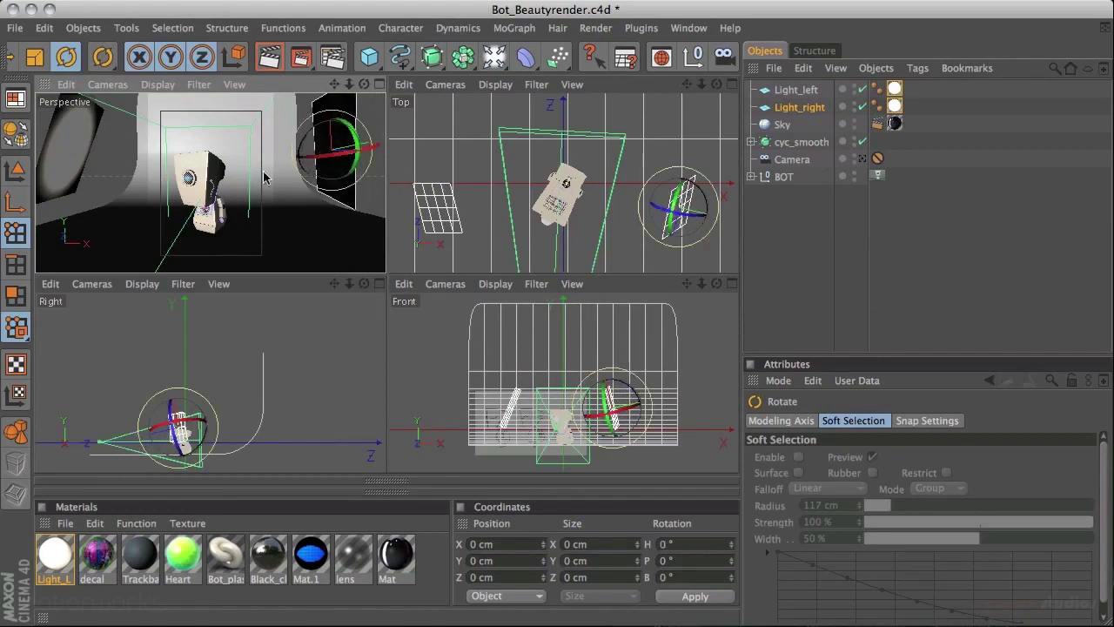
drag(689, 197, 672, 193)
key(super+z)
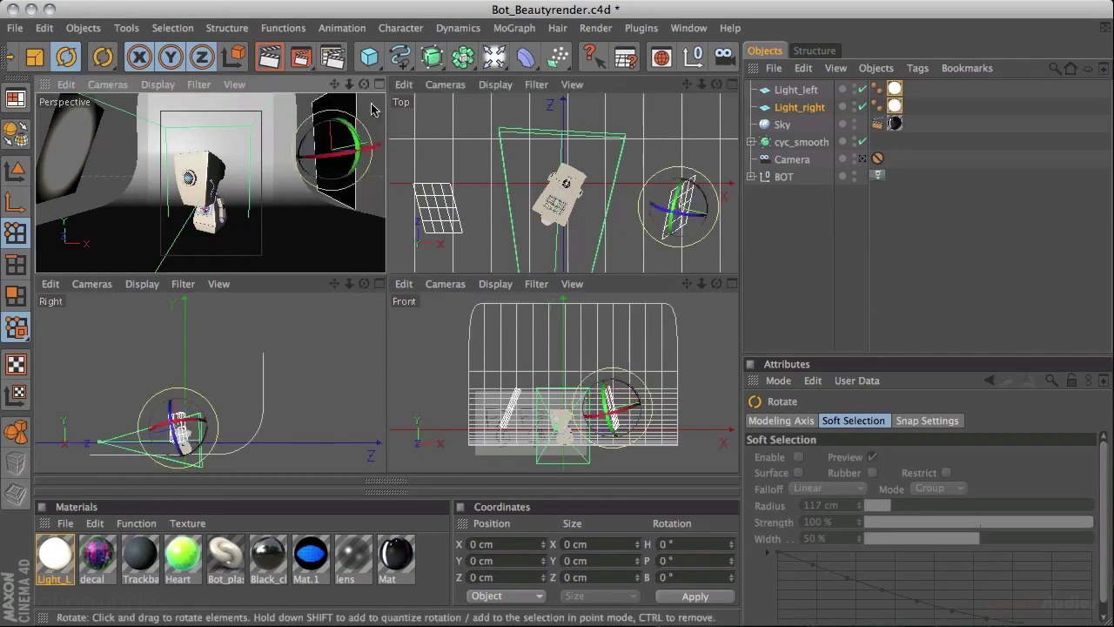
Rotate Light_right further until its lit face points at the robot, and adjust its position beside the head
middle_click(367, 161)
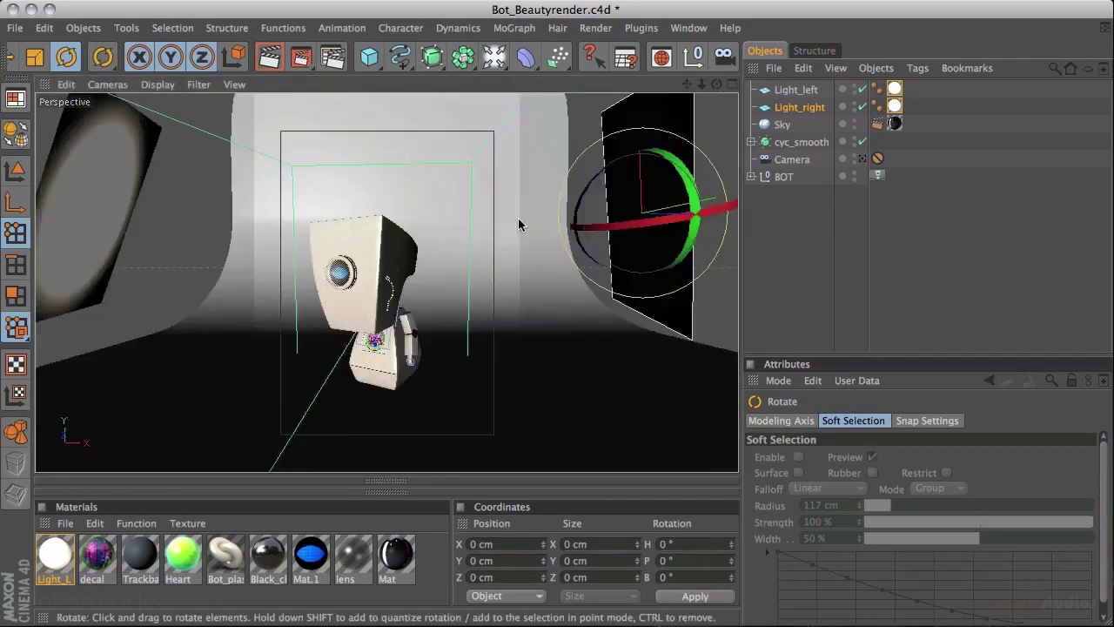
alt+drag(462, 241, 311, 188)
drag(617, 251, 461, 275)
key(e)
drag(604, 390, 589, 335)
alt+drag(516, 192, 514, 218)
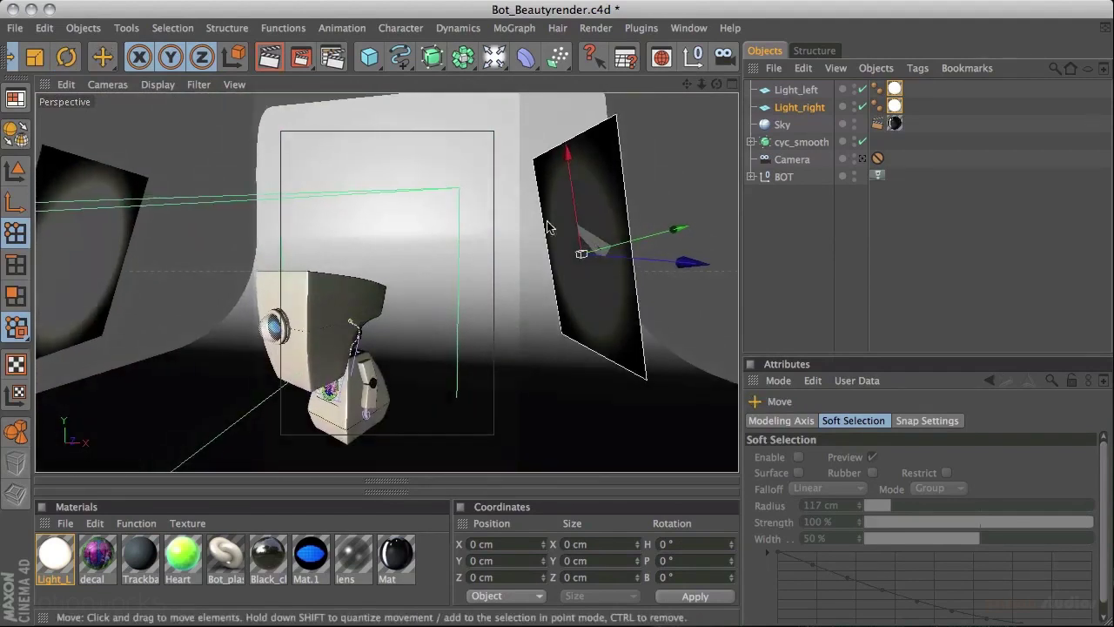
Reduce the height of the Light_right plane to 281 cm and lower the plane slightly beside the robot's head
click(816, 110)
drag(902, 477, 889, 614)
alt+drag(479, 285, 522, 261)
drag(565, 161, 567, 205)
alt+drag(488, 287, 500, 240)
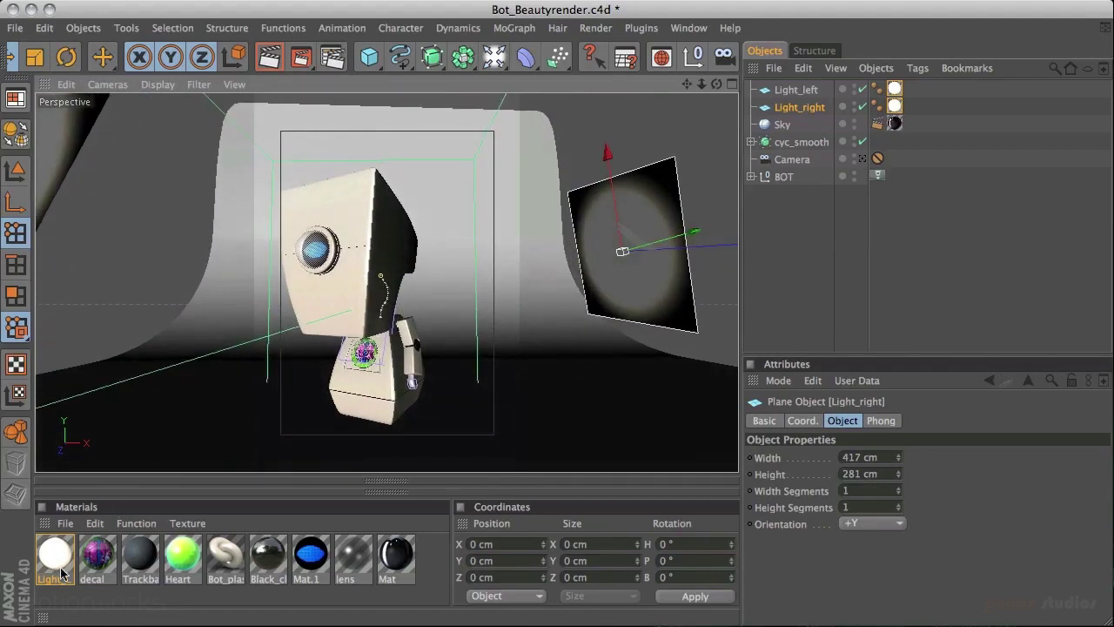
Duplicate the Light_L material and recolor the middle knot of its color gradient to a soft blue, RGB 129, 180, 200
ctrl+drag(59, 564, 76, 601)
double_click(64, 600)
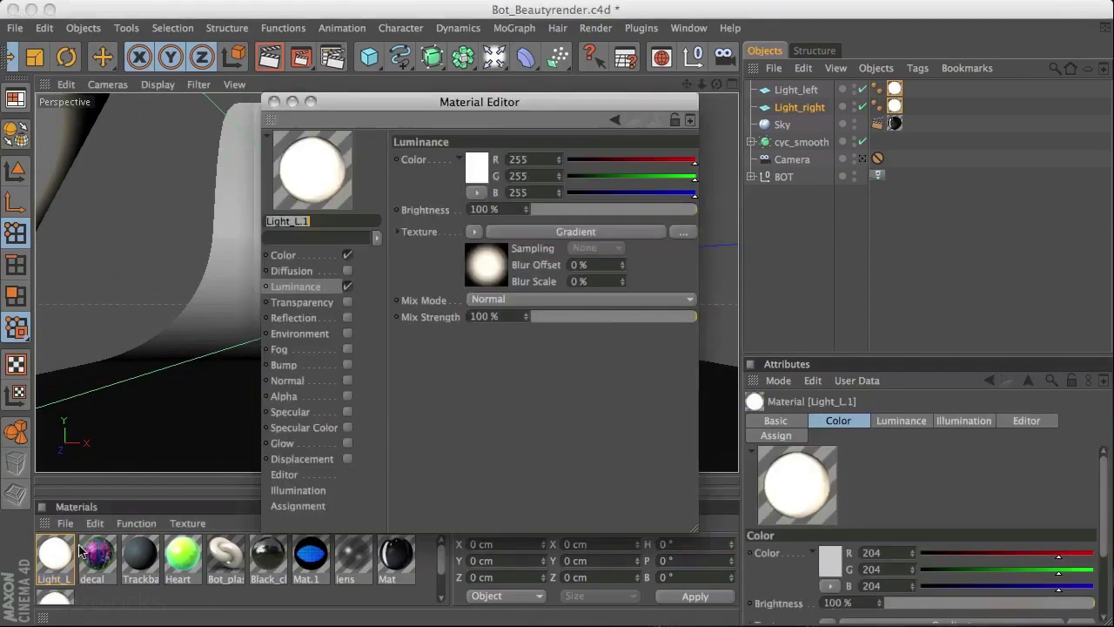
click(322, 257)
click(538, 230)
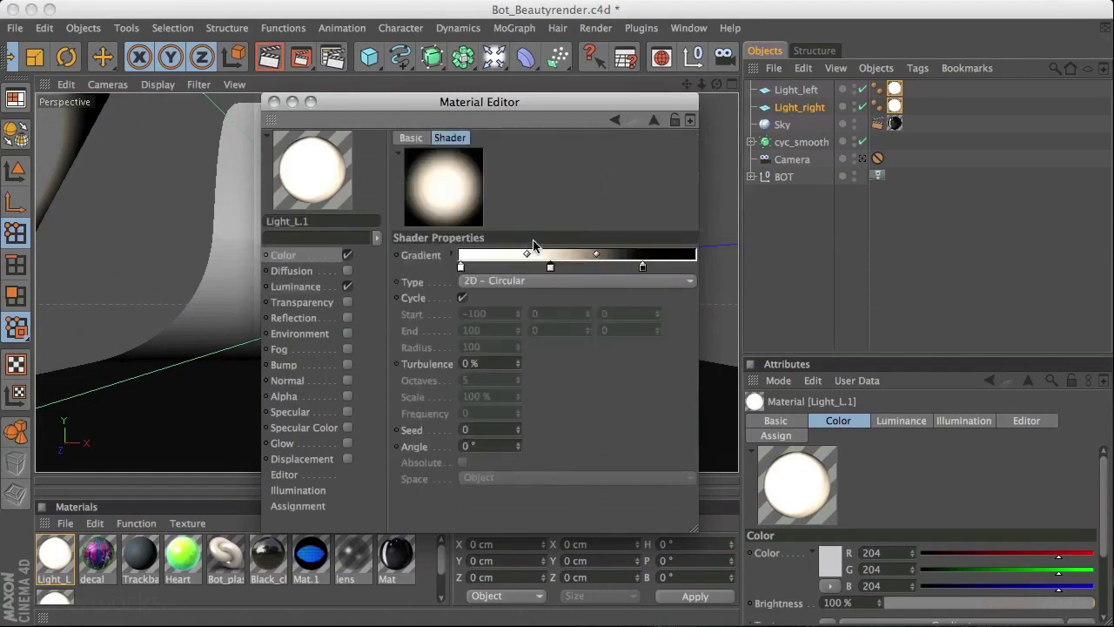
double_click(550, 270)
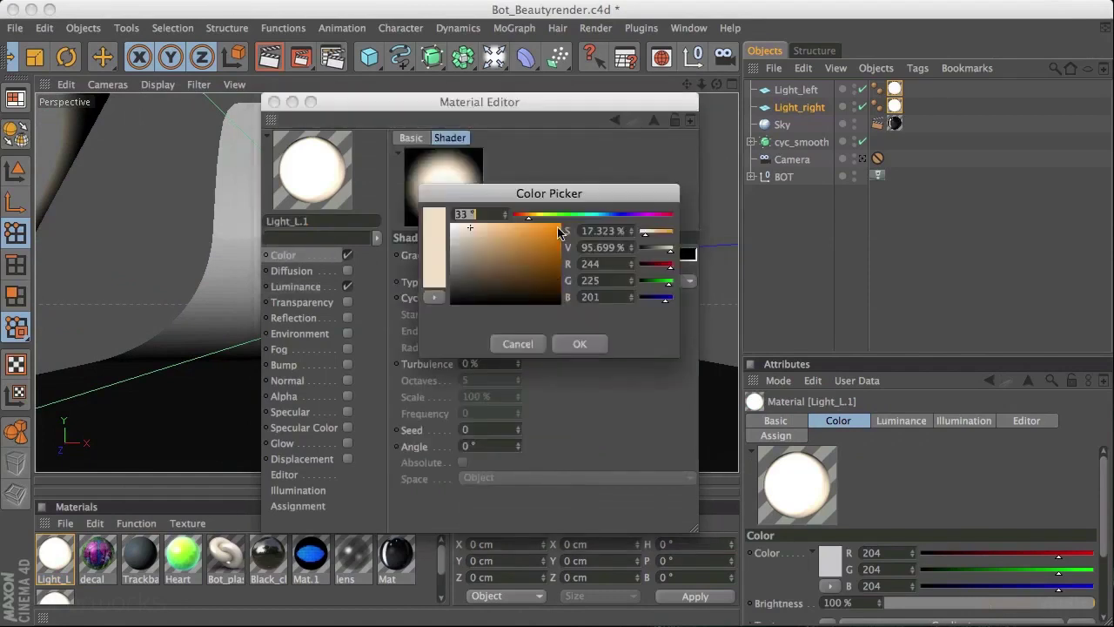
drag(596, 216, 601, 216)
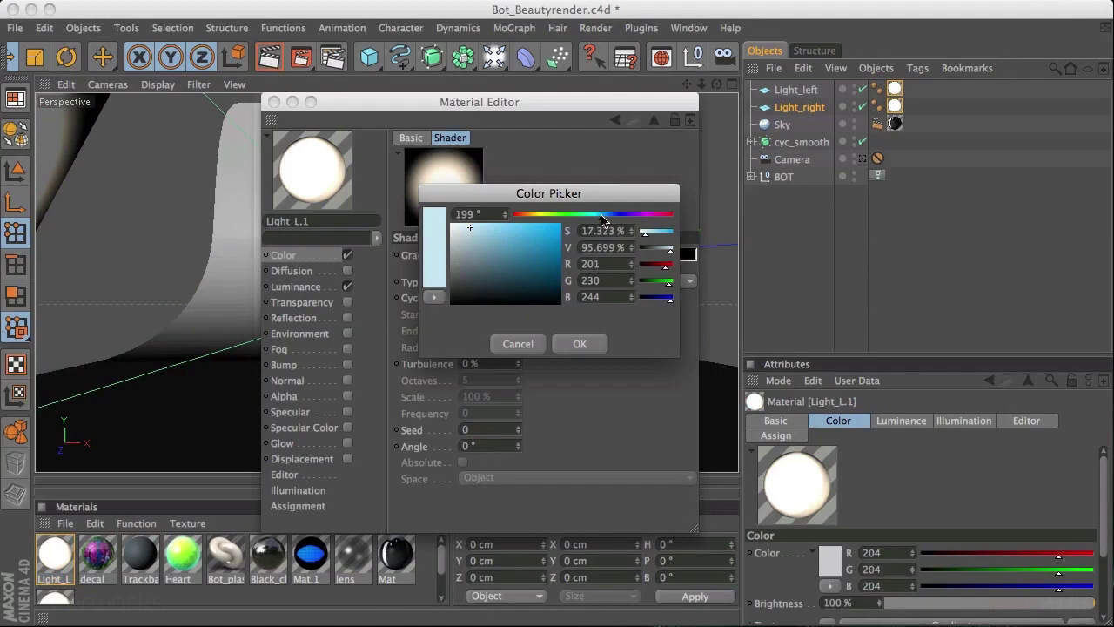
click(489, 241)
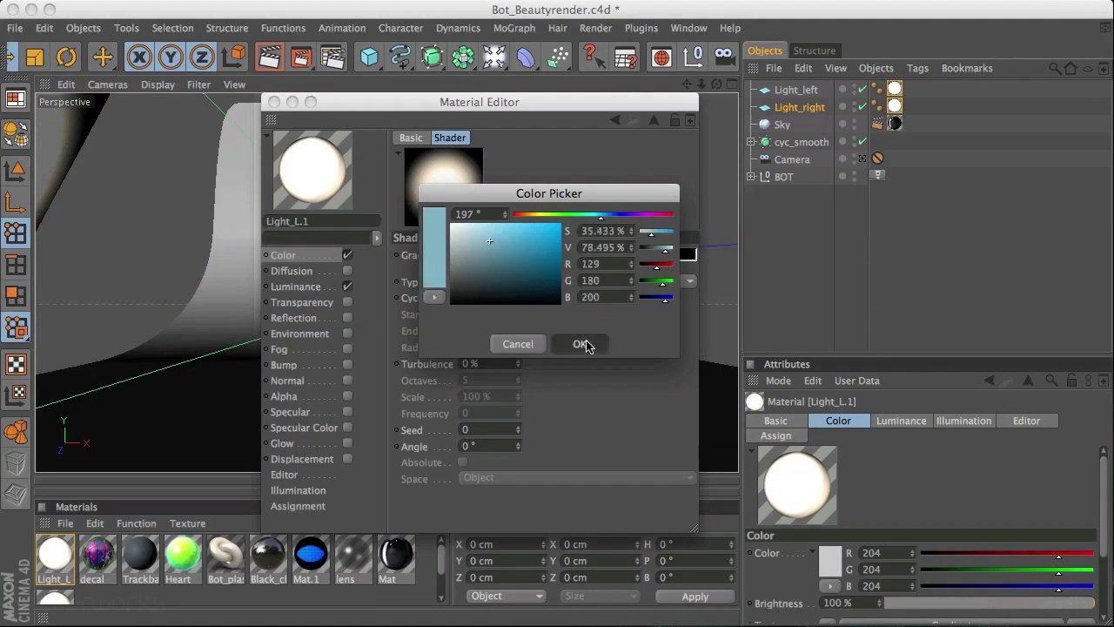
click(581, 344)
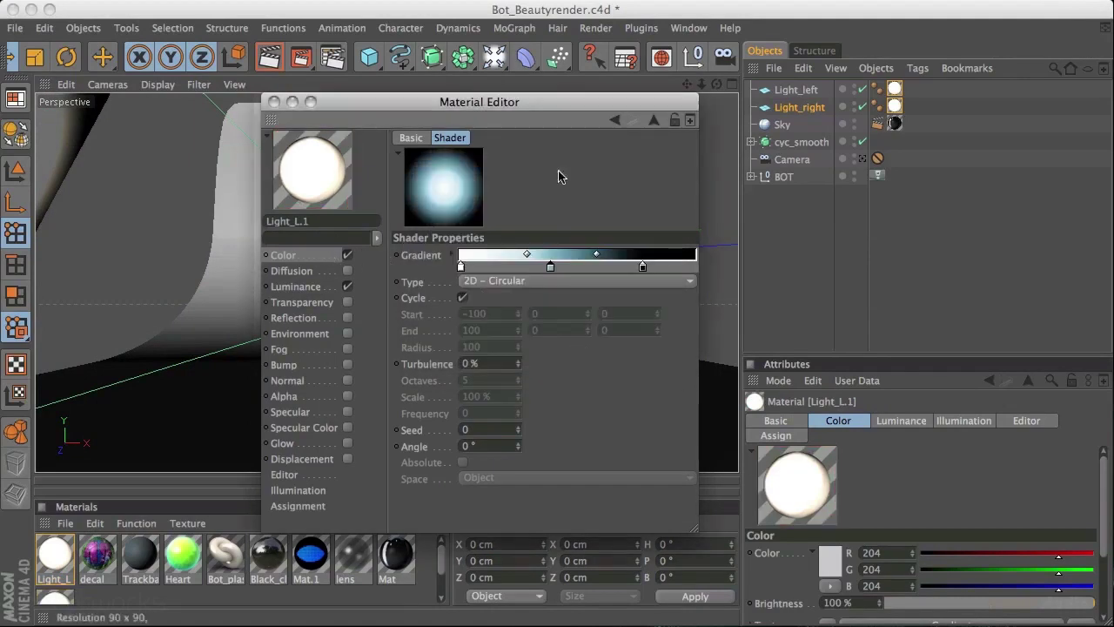
Copy the blue gradient from the duplicate material's Color channel into its Luminance channel and close the material editor
click(654, 119)
click(473, 233)
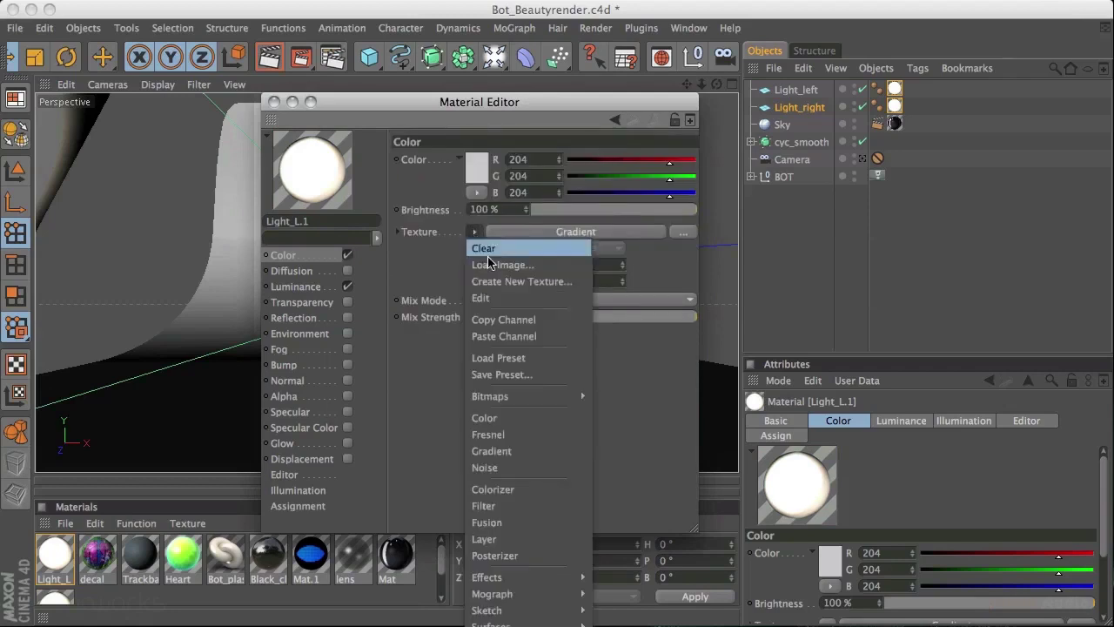
click(507, 322)
click(325, 290)
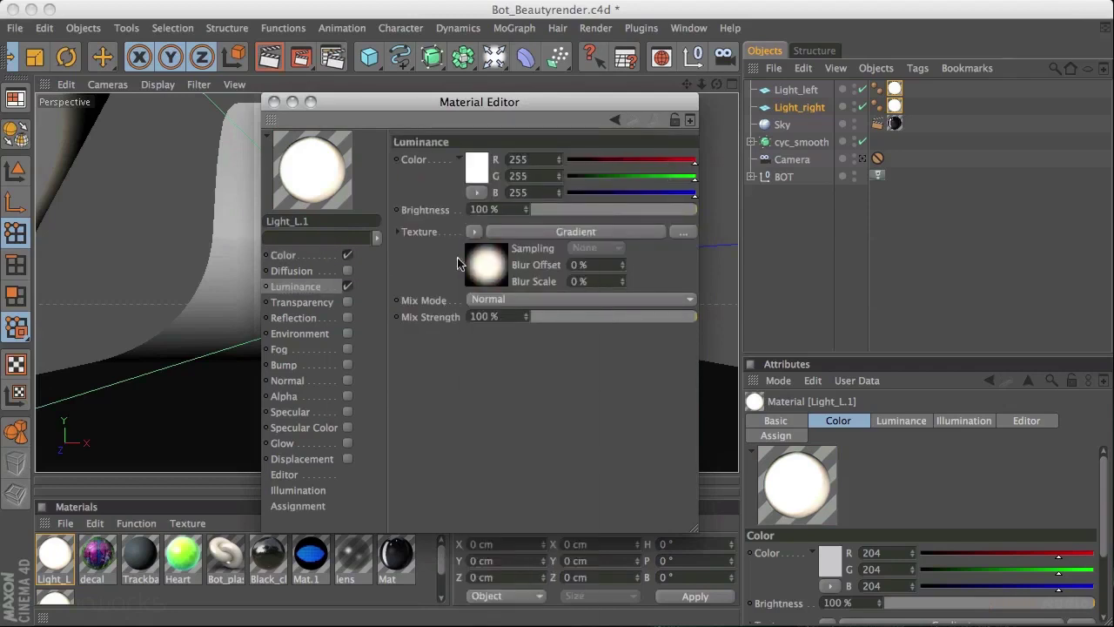
click(474, 232)
click(509, 336)
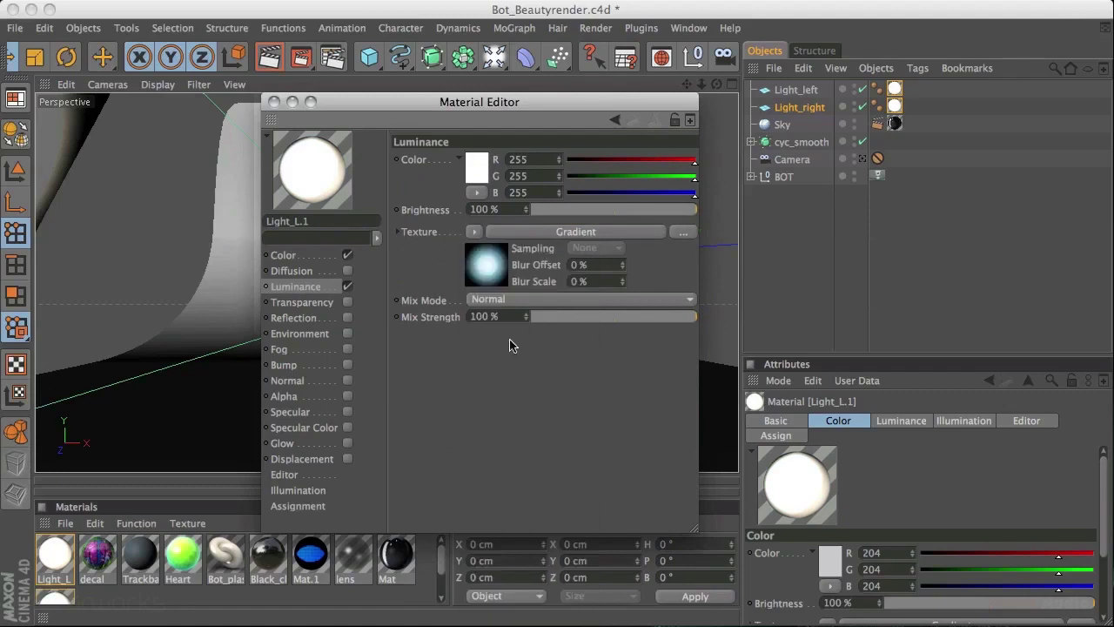
click(273, 101)
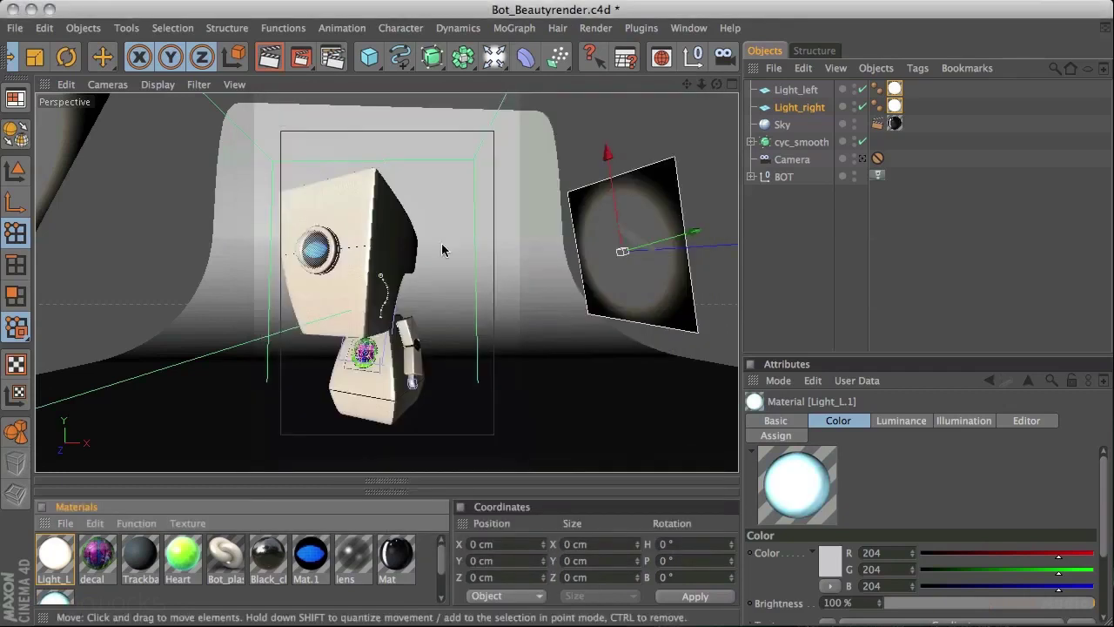
Replace the material on the Light_right plane with the blue light material
drag(61, 599, 897, 118)
alt+drag(506, 184, 548, 183)
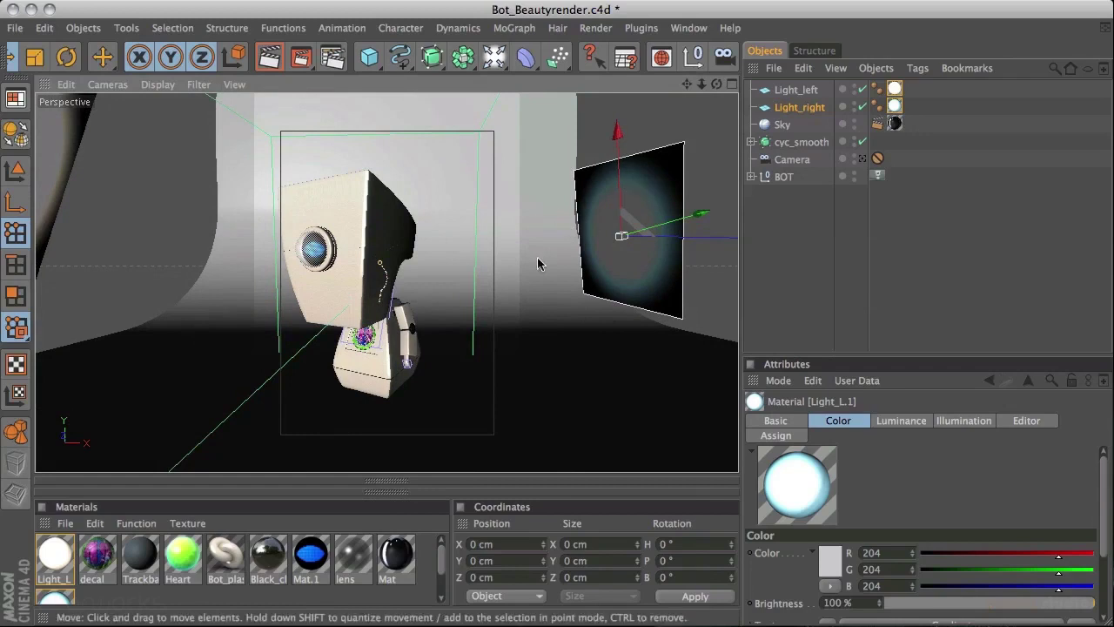
alt+right_drag(487, 216, 276, 238)
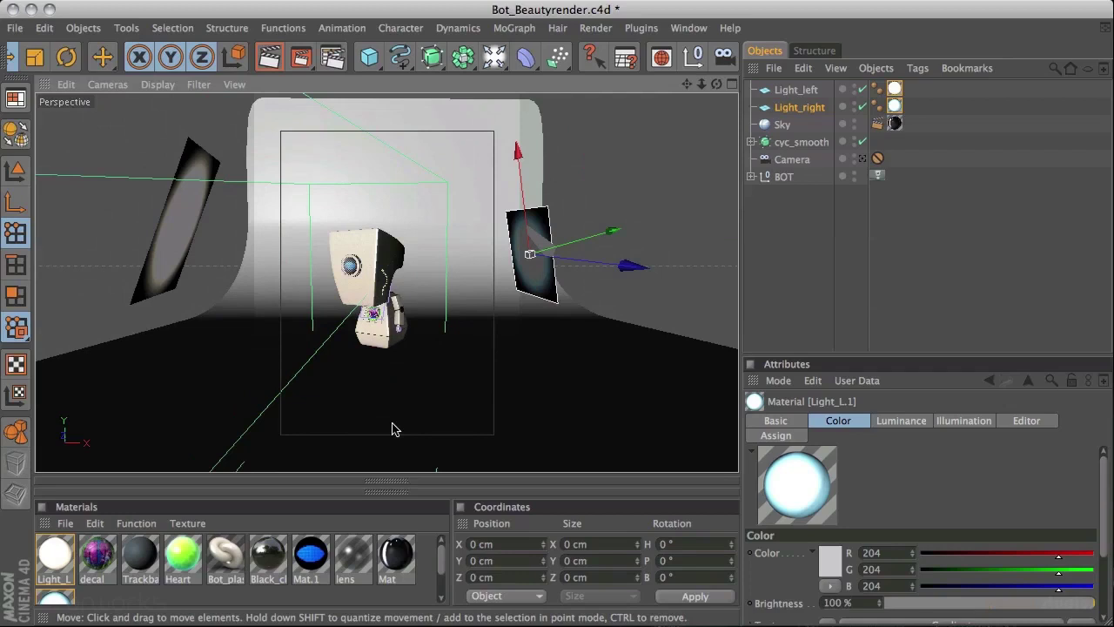
Add a new plane to the scene and set its orientation to +Z
middle_click(490, 241)
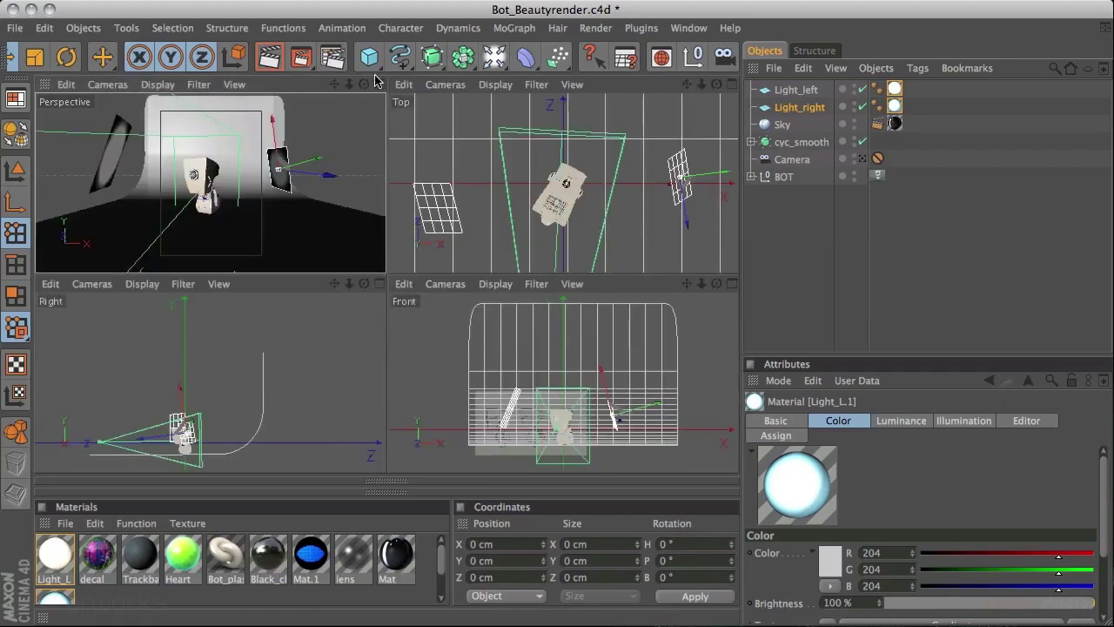
click(369, 58)
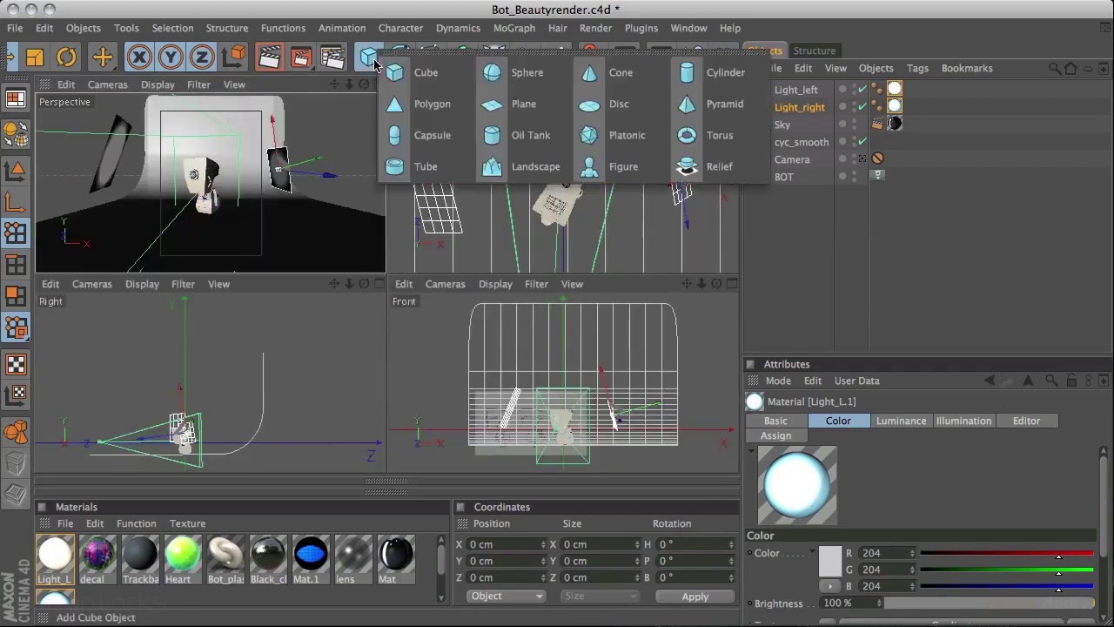
click(504, 108)
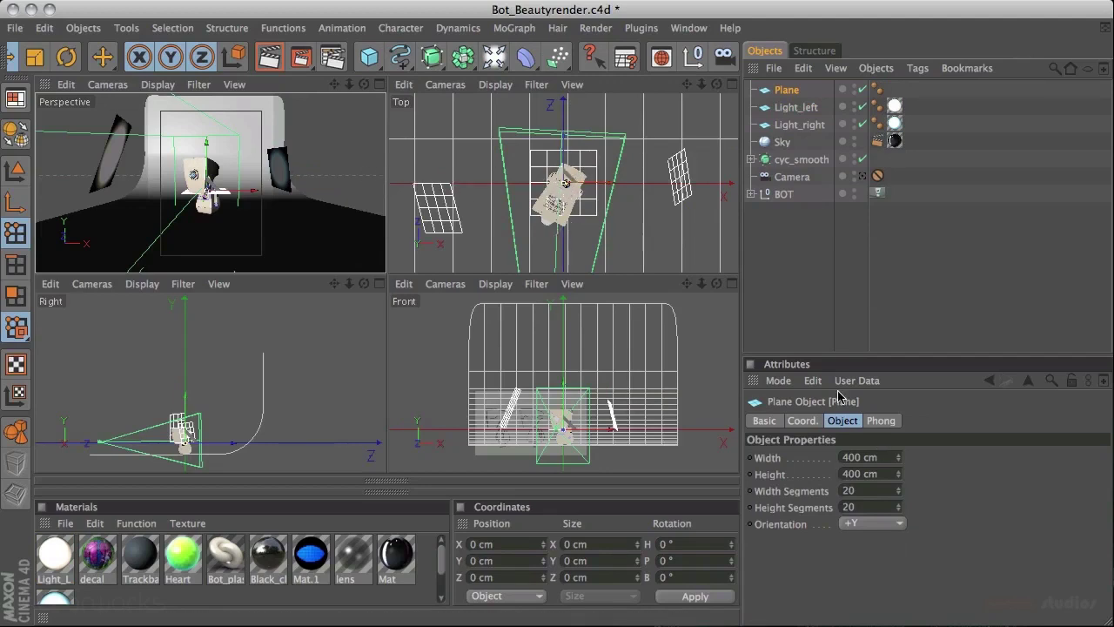
click(862, 523)
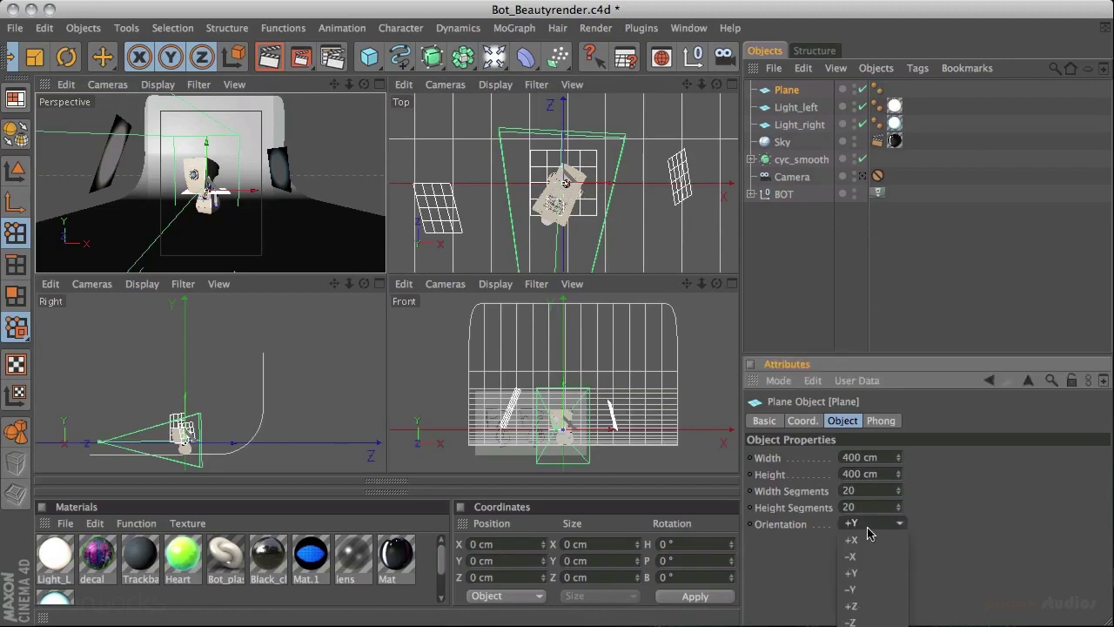
click(877, 606)
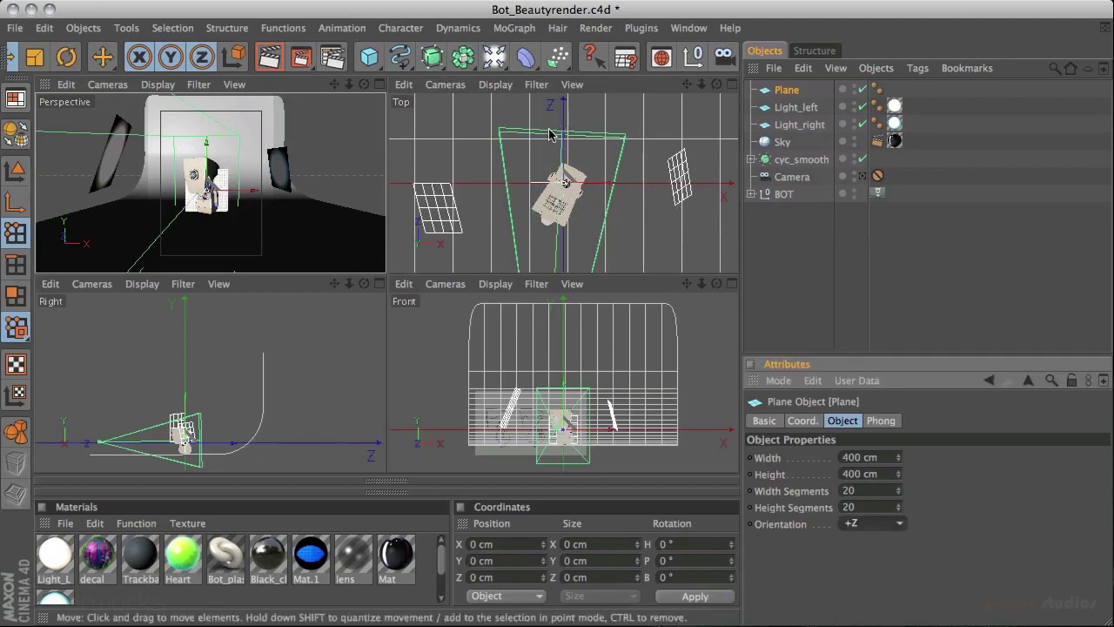
Move the new plane along Z to just behind the camera, at the front edge of the curved backdrop's floor
middle_click(615, 113)
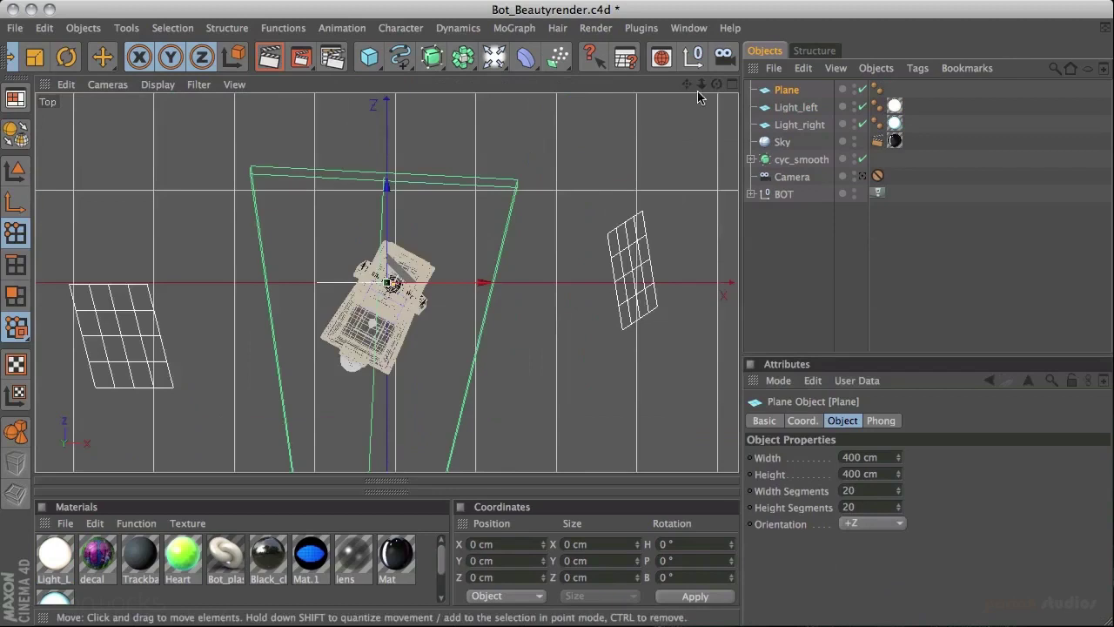
drag(708, 90, 529, 147)
drag(689, 90, 408, 443)
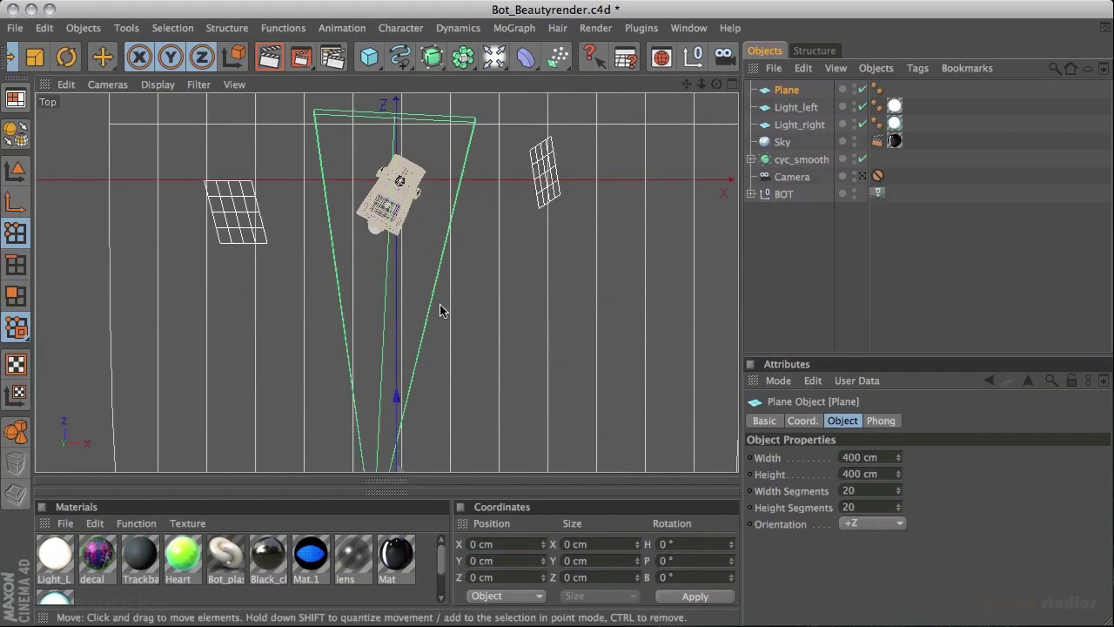
alt+right_drag(485, 301, 450, 311)
alt+middle_drag(450, 310, 440, 168)
drag(386, 170, 386, 242)
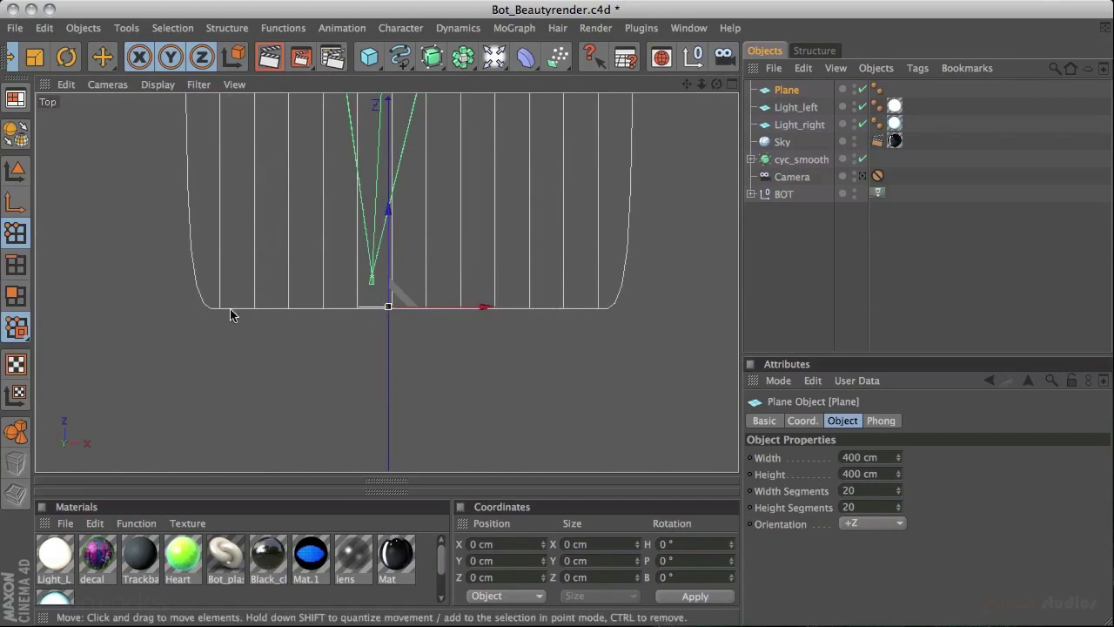
drag(388, 214, 386, 214)
middle_click(526, 244)
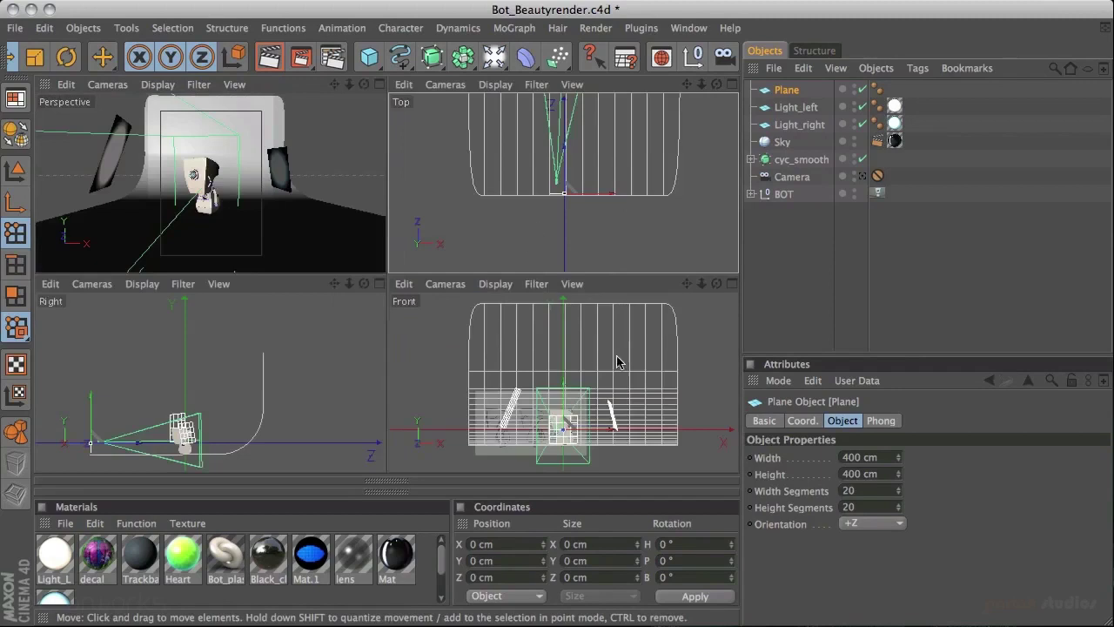
Set the new plane's width to 3000 cm and shift it sideways to line up with both sides of the backdrop
click(899, 458)
drag(899, 462, 888, 385)
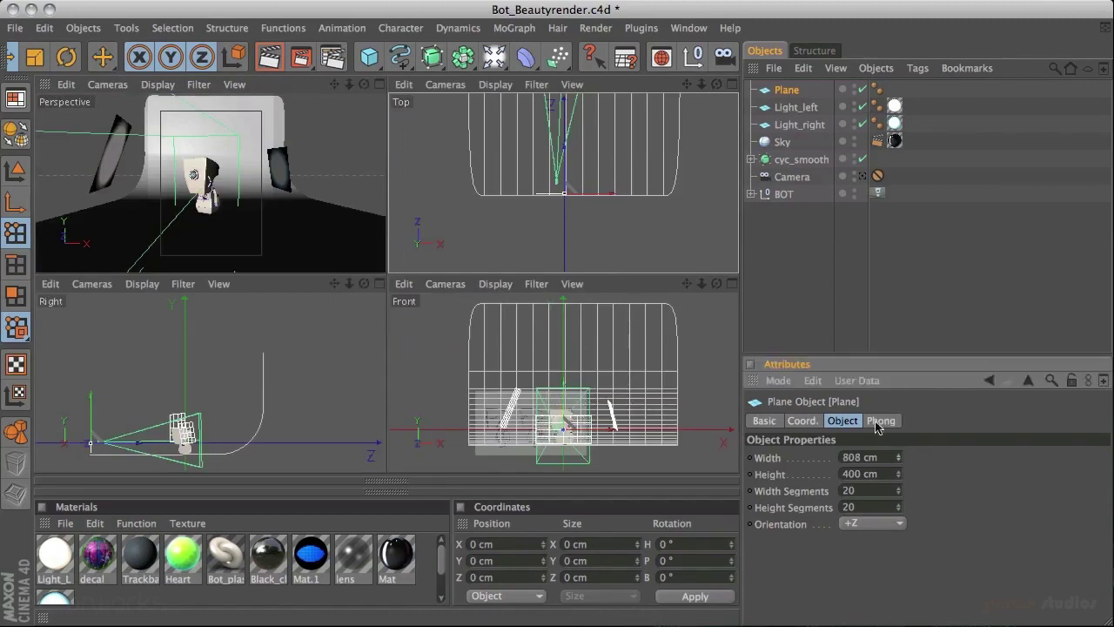
drag(900, 465, 904, 354)
drag(905, 463, 907, 219)
drag(901, 464, 905, 444)
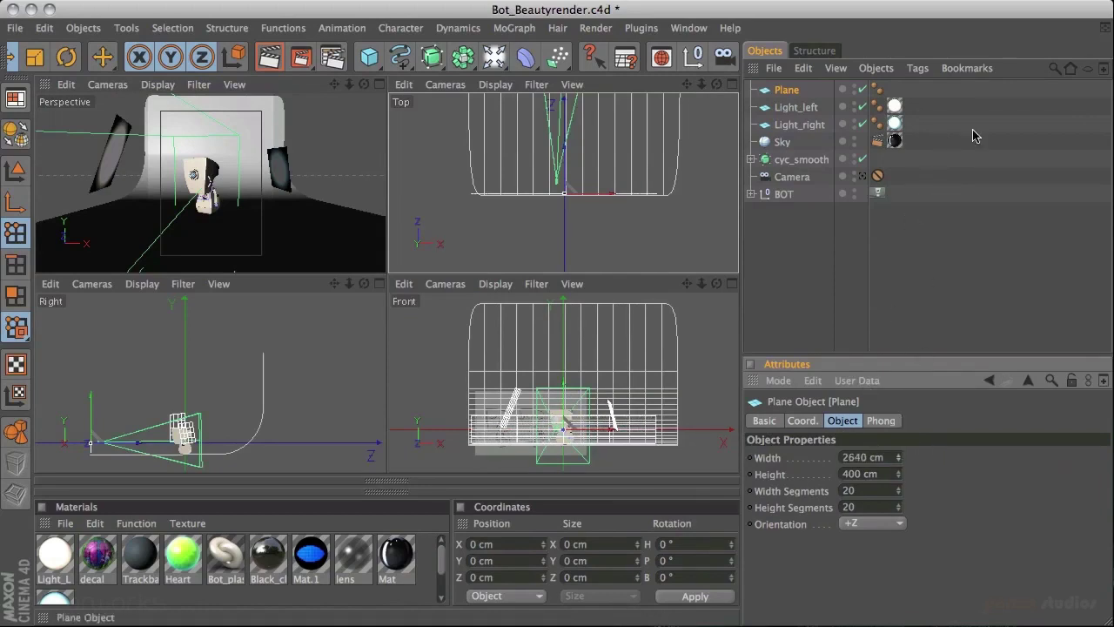
click(890, 459)
text(300)
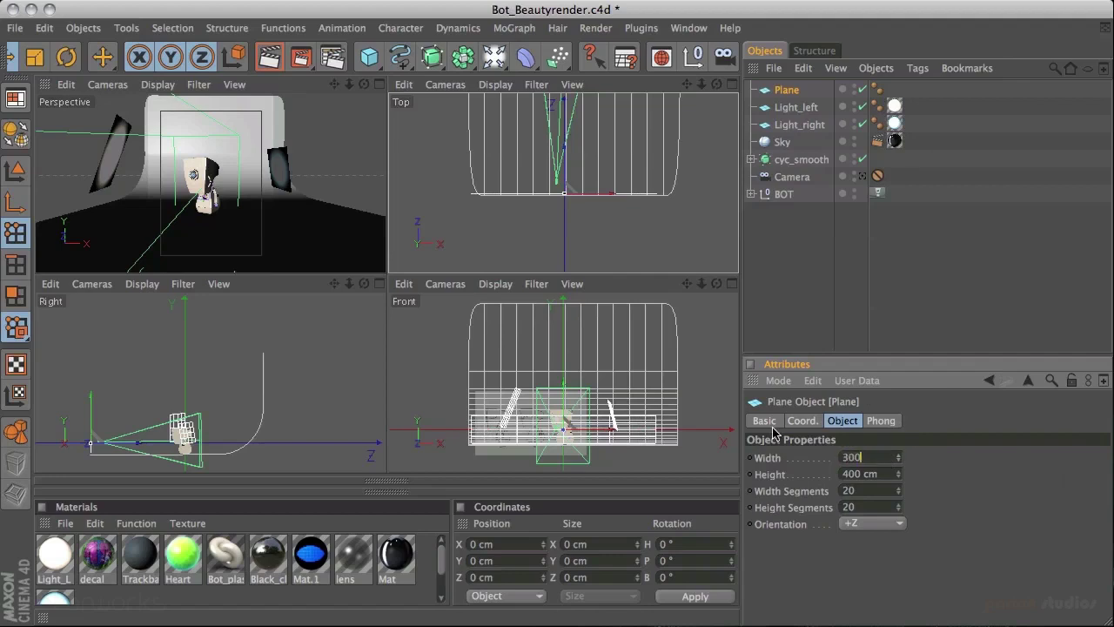
text(0)
key(Return)
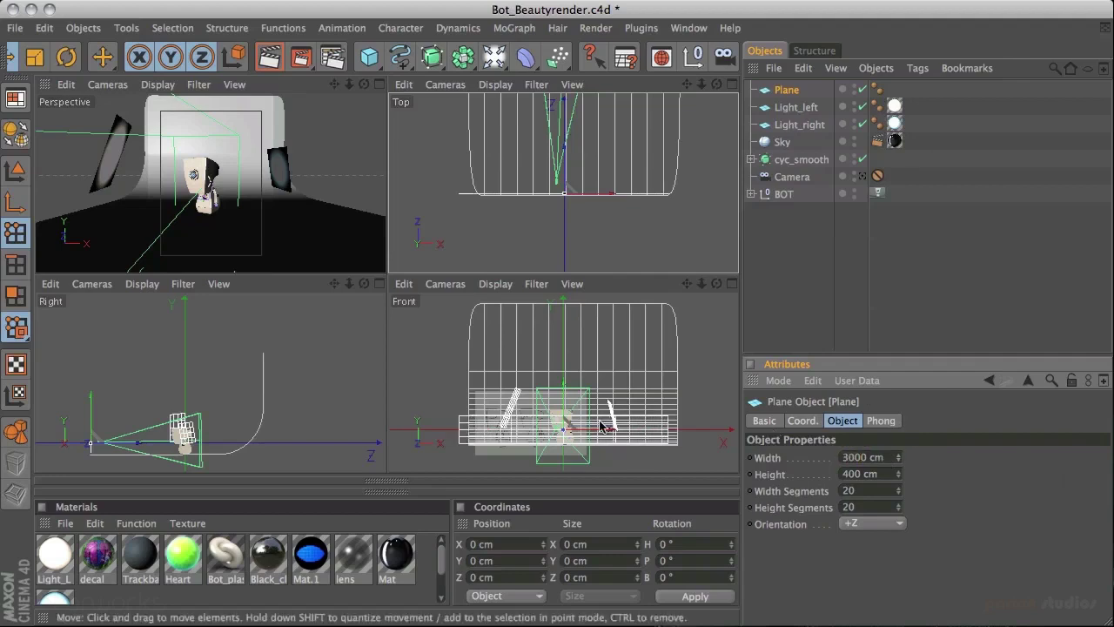
drag(607, 429, 614, 432)
drag(615, 432, 616, 430)
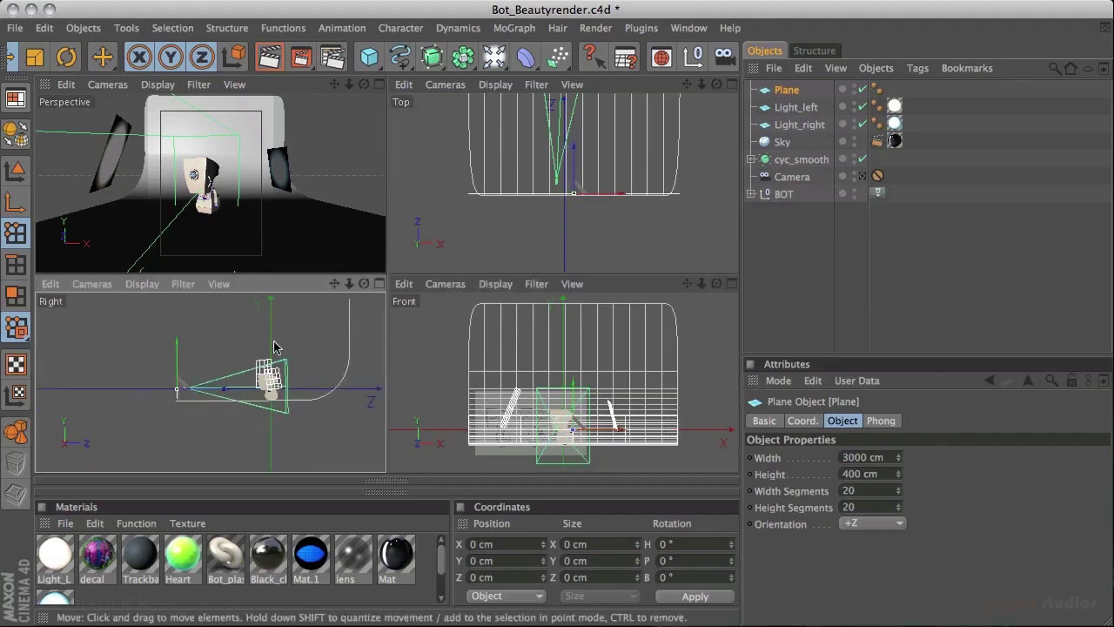
Set the height of the wide plane behind the camera to 1000 cm
middle_click(185, 381)
scroll(340, 218, up, 3)
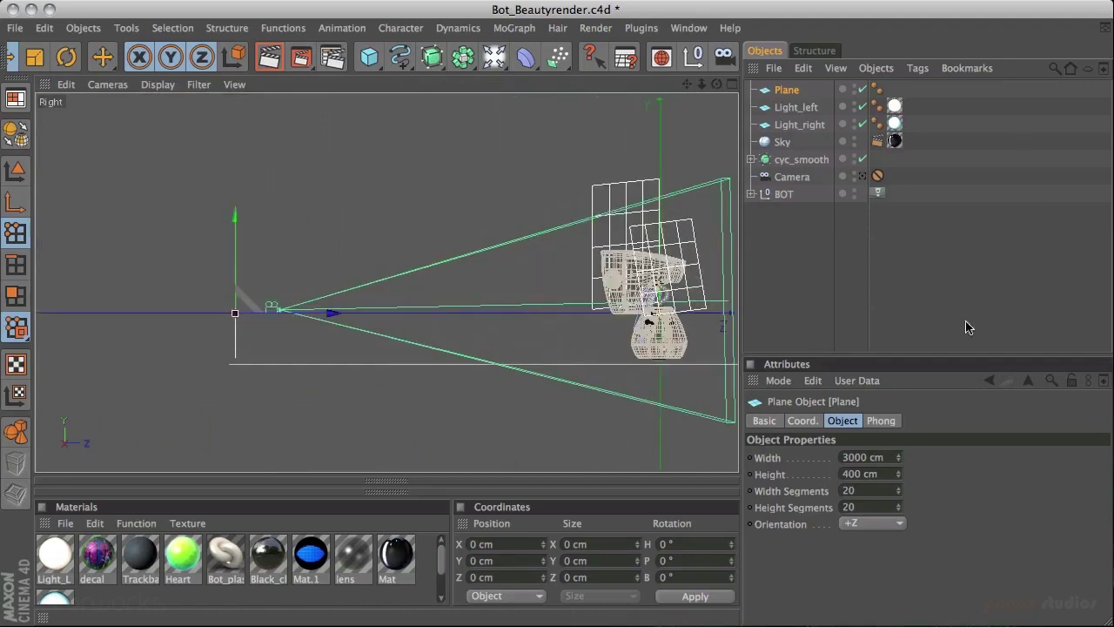
click(873, 473)
text(1000)
key(Return)
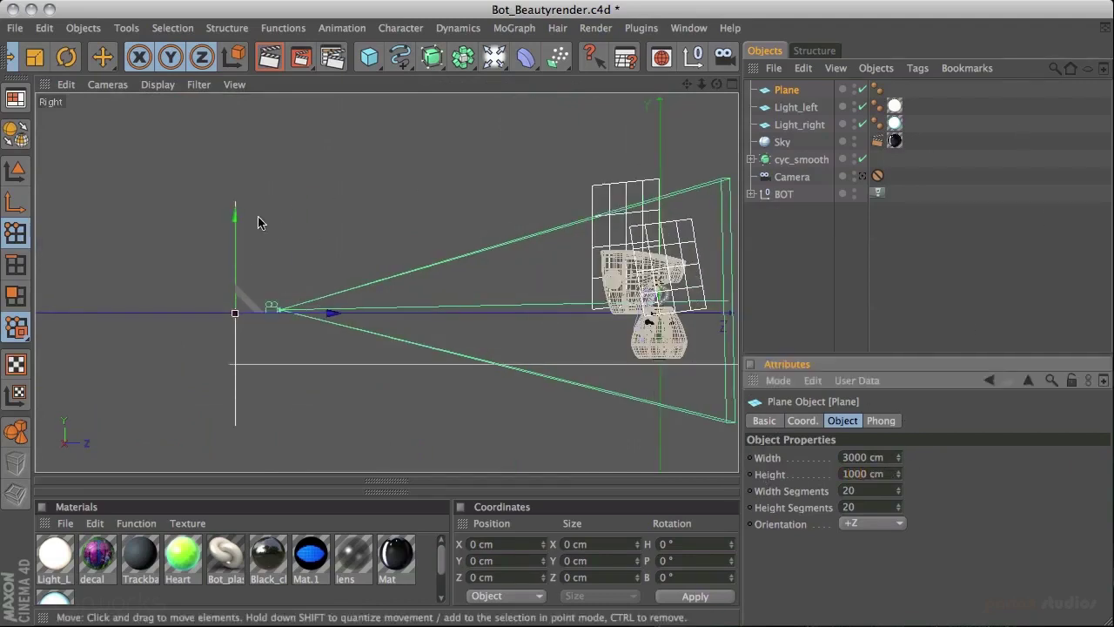
Raise the wide plane until its lower edge meets the backdrop floor, and nudge it slightly farther back from the camera
click(235, 221)
drag(234, 221, 239, 159)
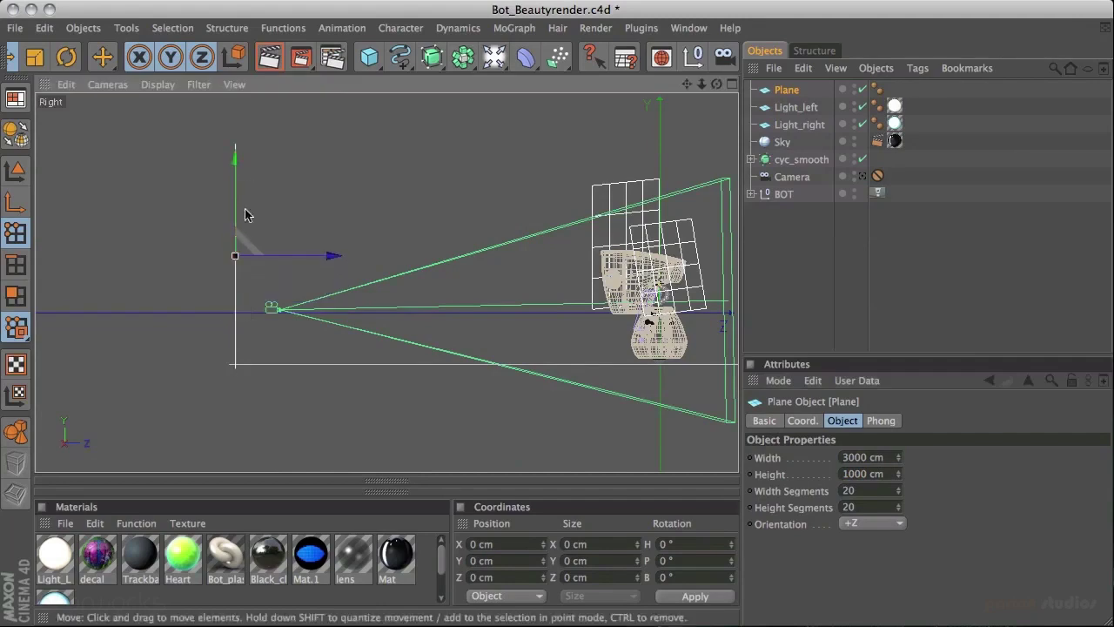
drag(331, 256, 327, 256)
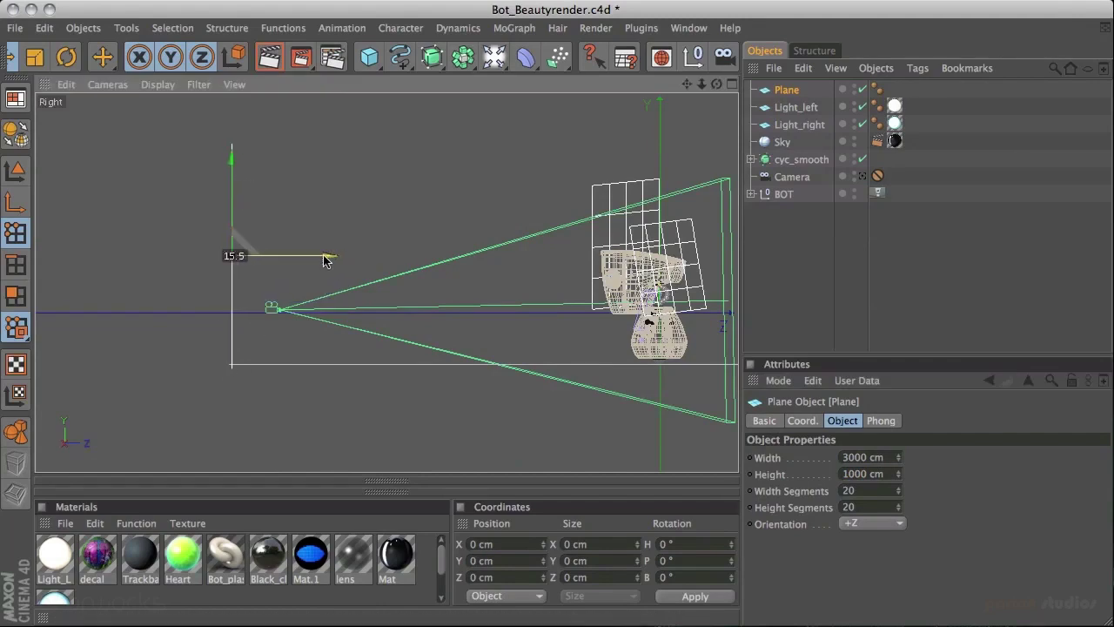
middle_click(277, 331)
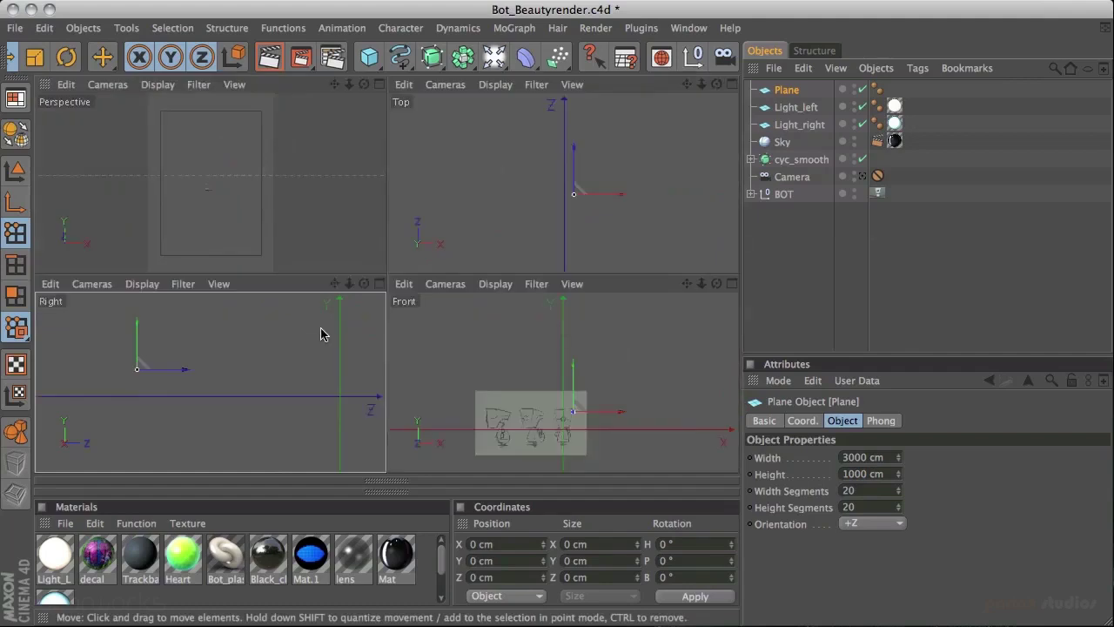
middle_click(324, 210)
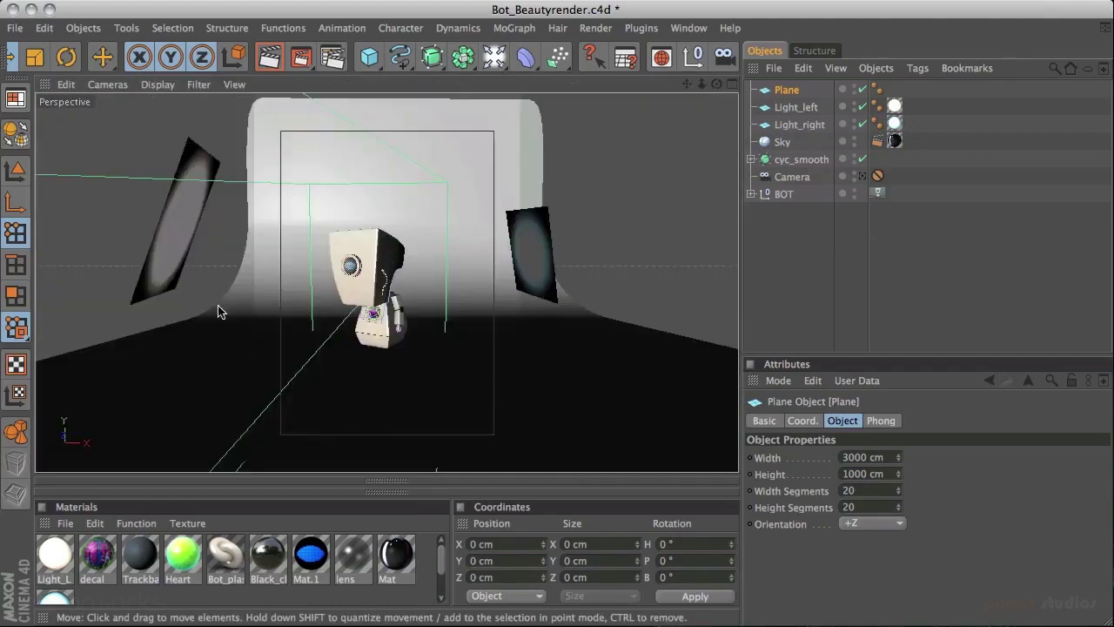
alt+middle_drag(264, 323, 588, 166)
alt+right_drag(588, 160, 476, 227)
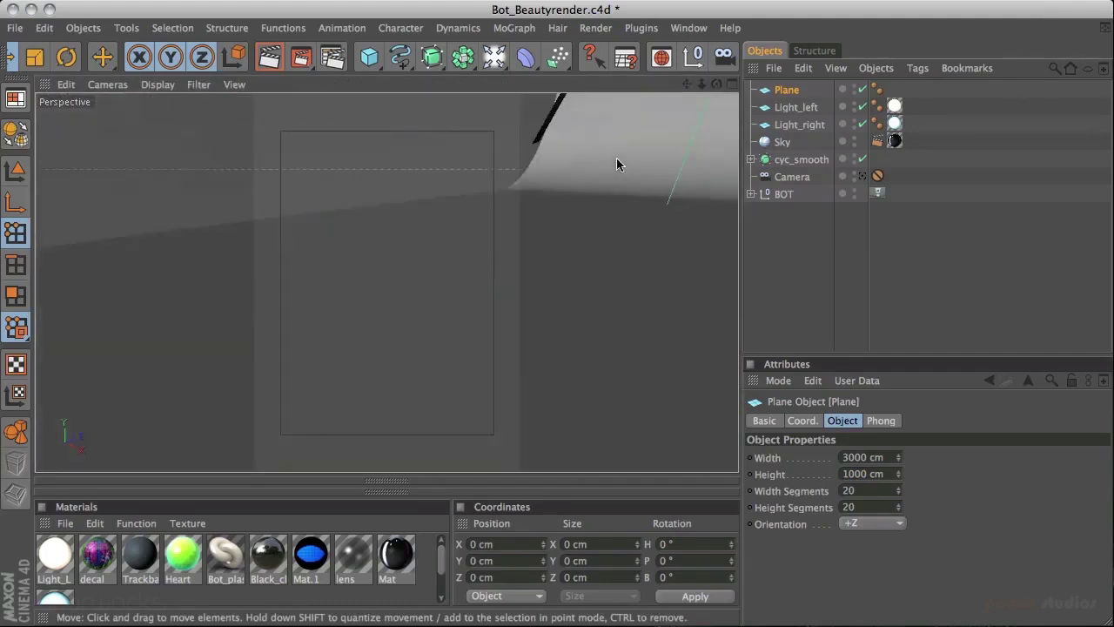
alt+drag(476, 227, 644, 172)
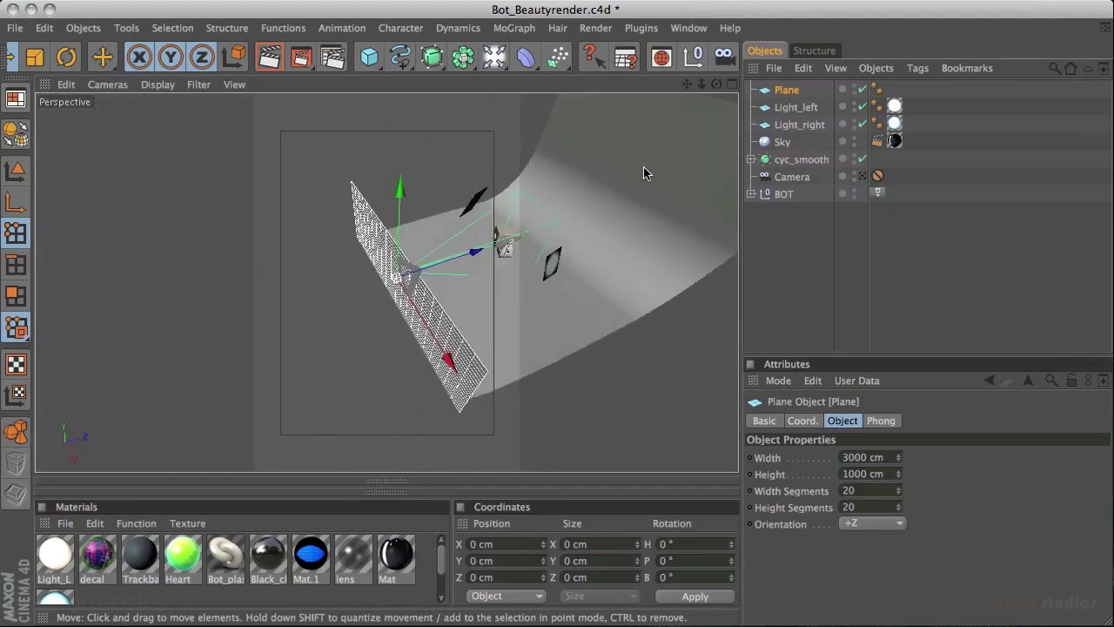
Set the height of the wide plane behind the camera to 2000 cm and raise it until its lower edge meets the backdrop floor
alt+drag(479, 231, 582, 101)
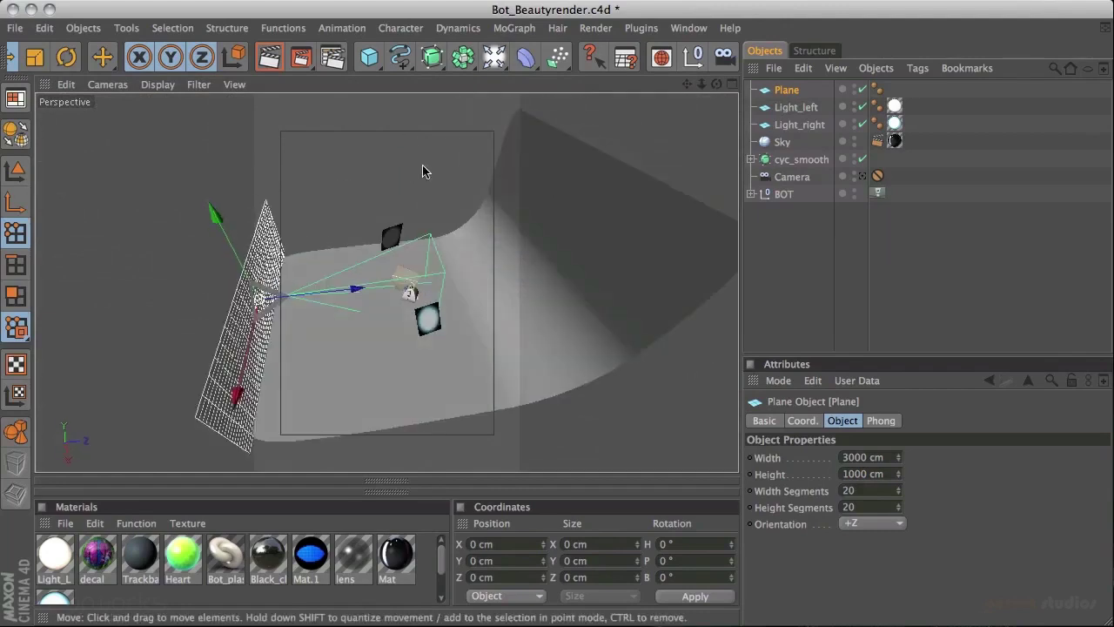
alt+drag(417, 193, 758, 346)
alt+drag(468, 234, 884, 432)
click(887, 475)
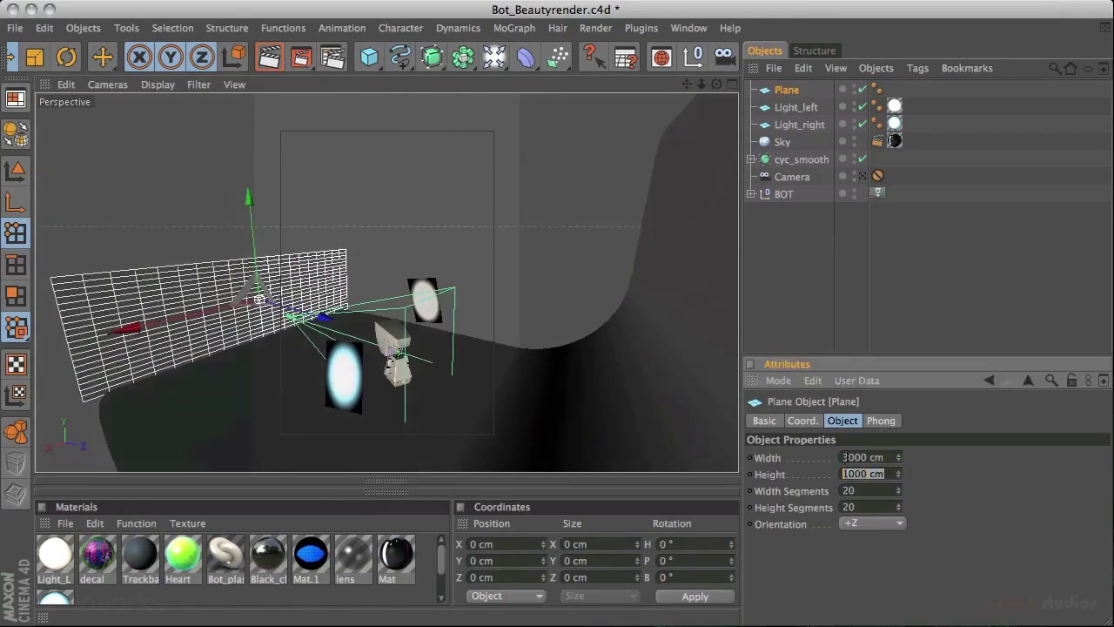
text(2000)
key(Return)
drag(249, 202, 242, 161)
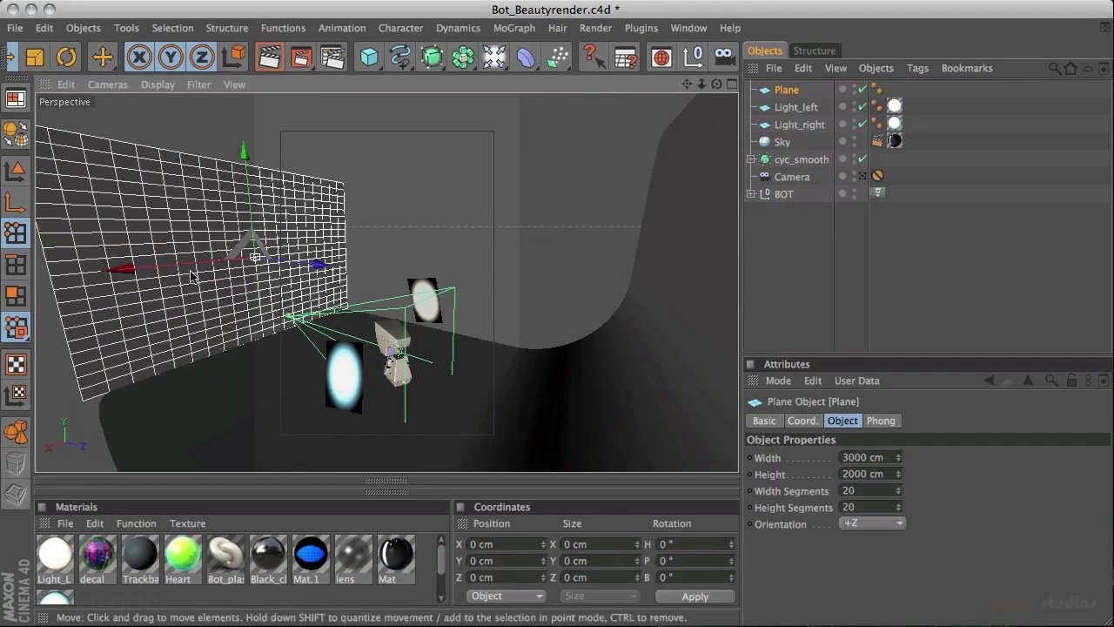
Create a new material named reflectionplane and turn off its Specular channel
double_click(128, 599)
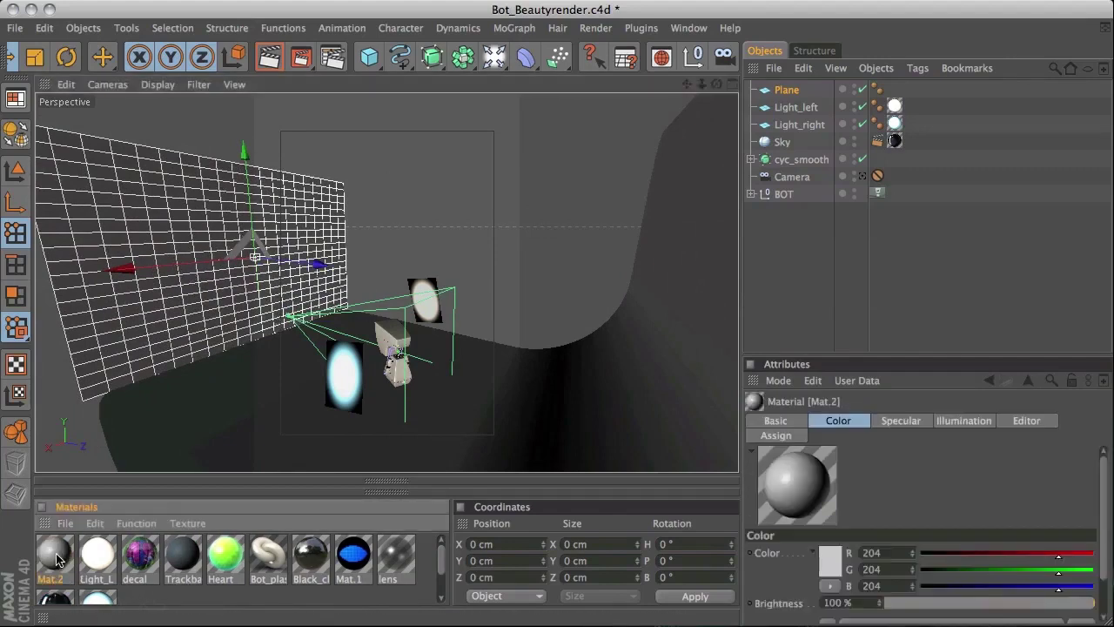
double_click(54, 579)
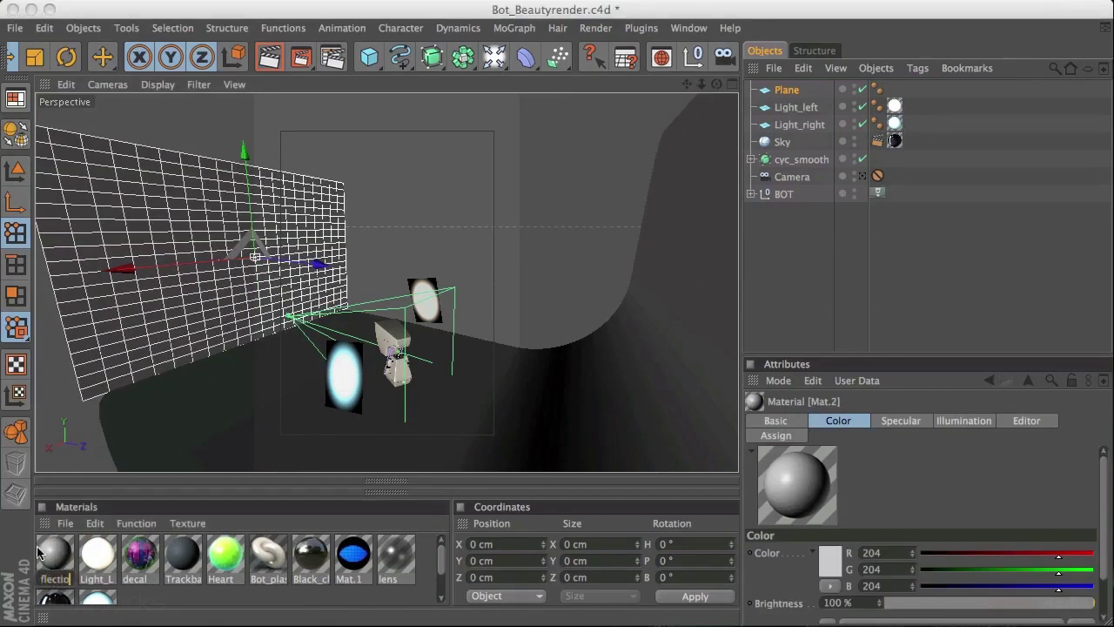
key(Return)
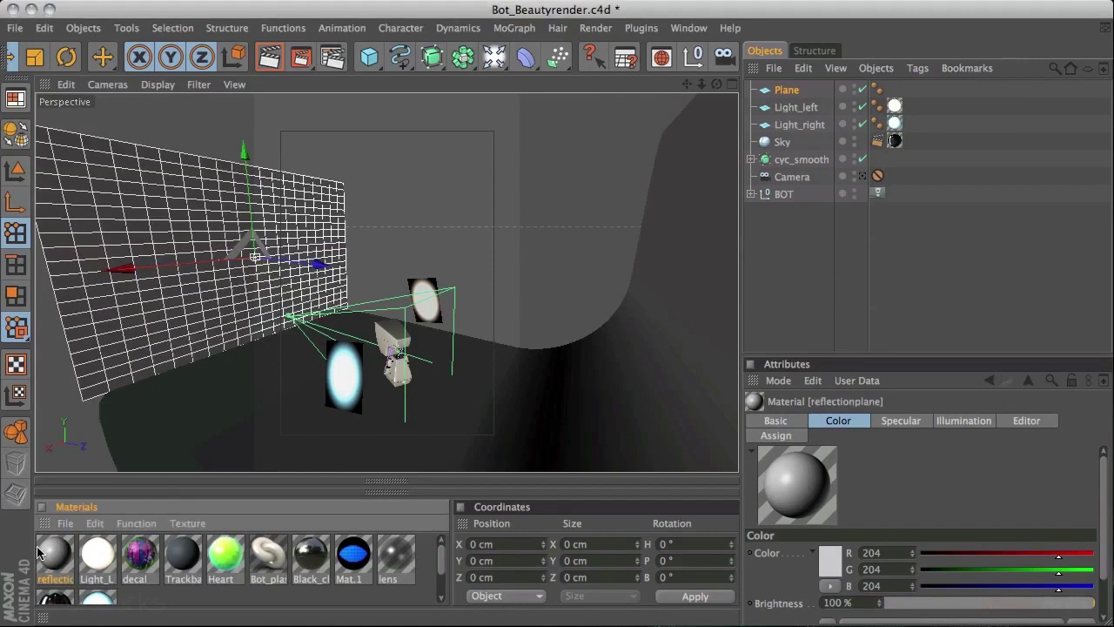
double_click(54, 554)
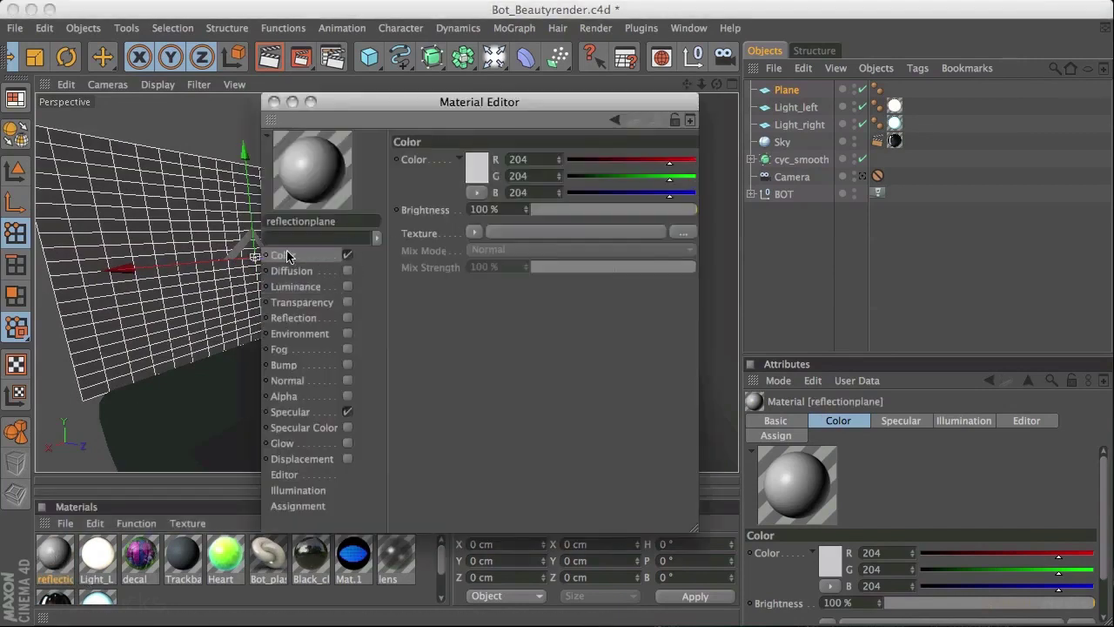
click(348, 412)
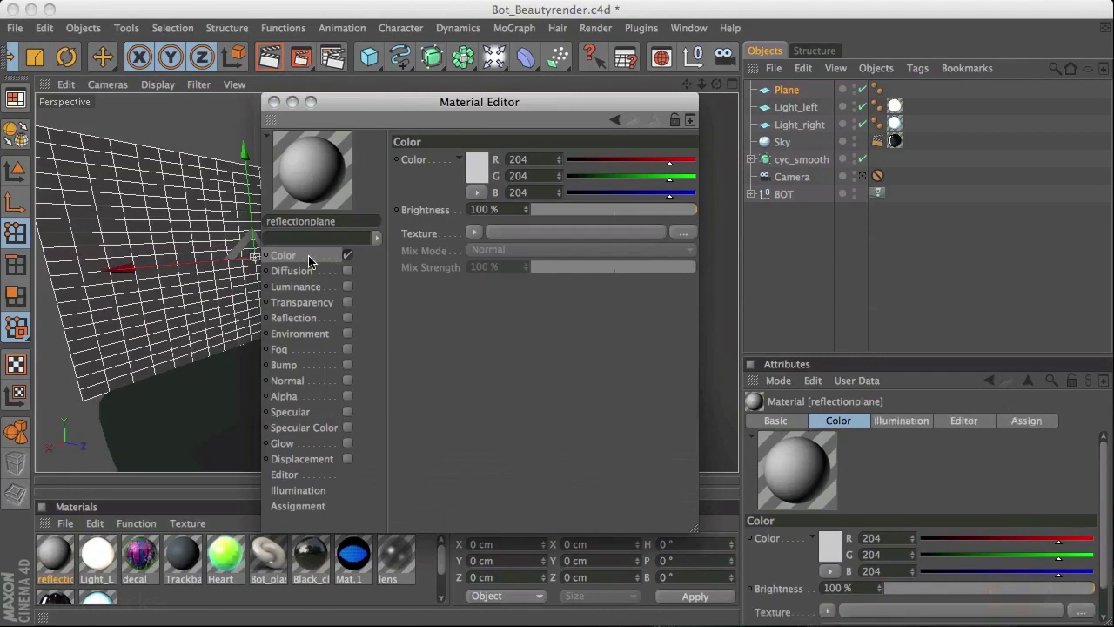
Load photostudio.jpg from the Assets folder as the reflectionplane material's Color texture, without copying it to the document location
click(475, 233)
click(500, 264)
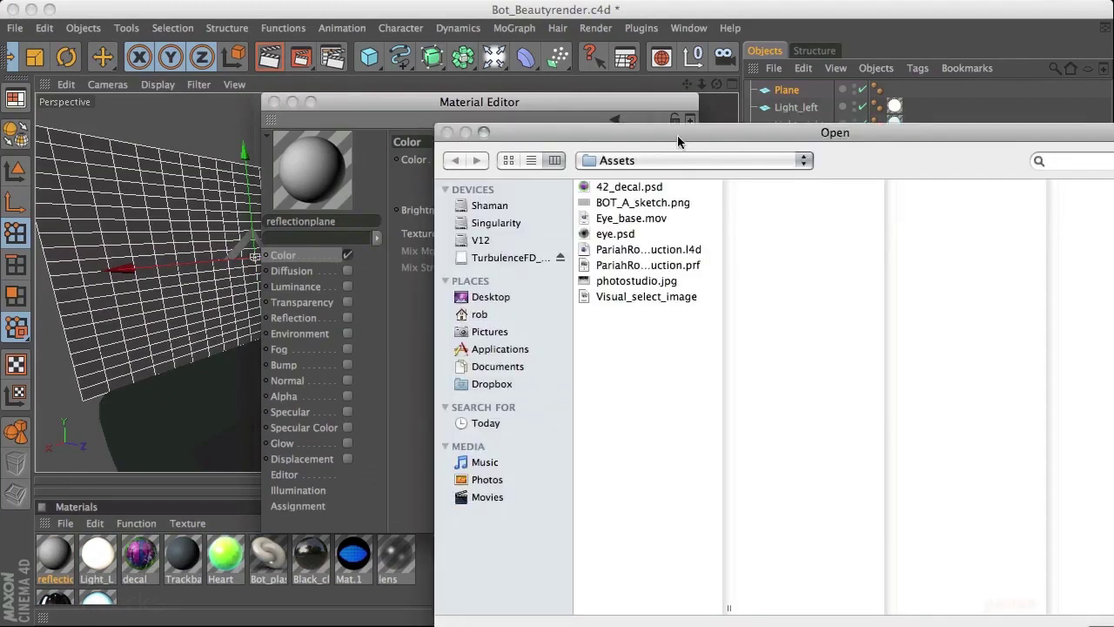
drag(679, 139, 541, 113)
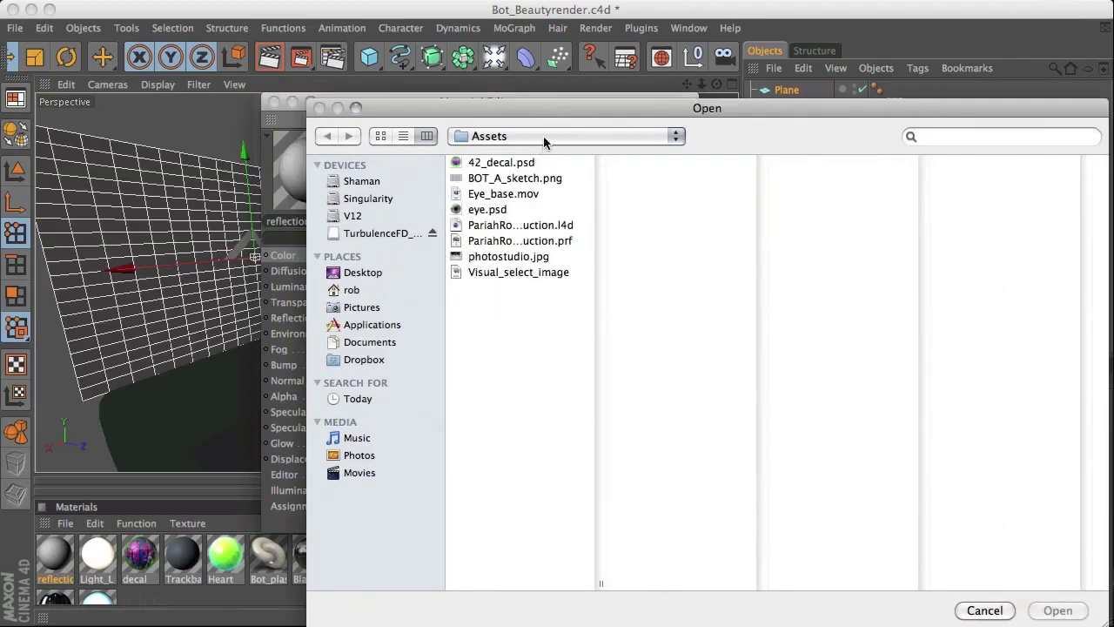
click(510, 255)
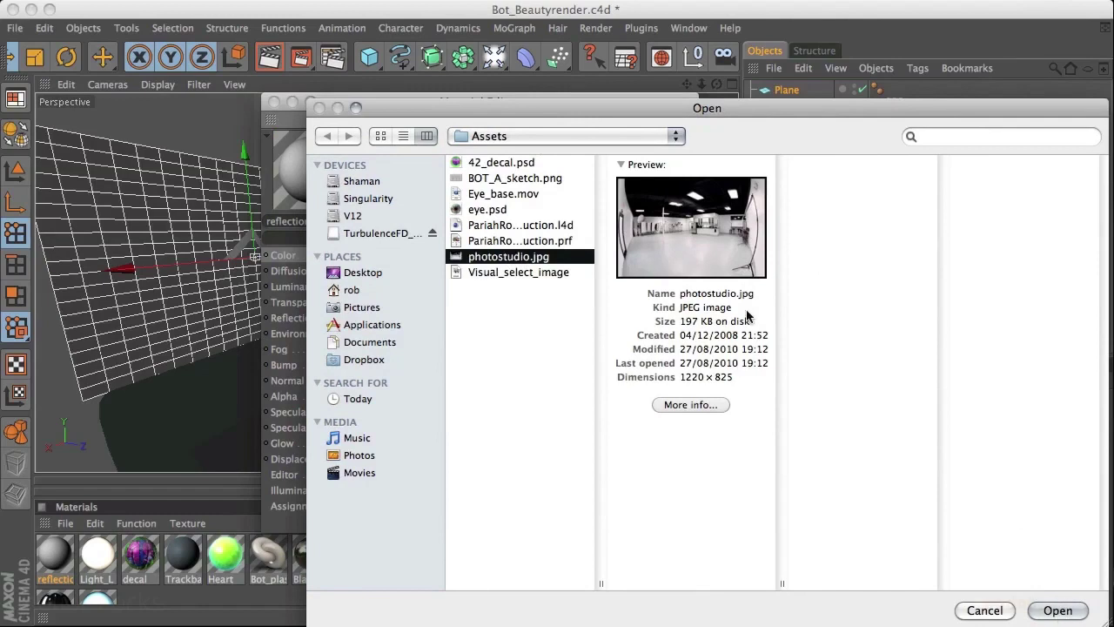
click(1068, 613)
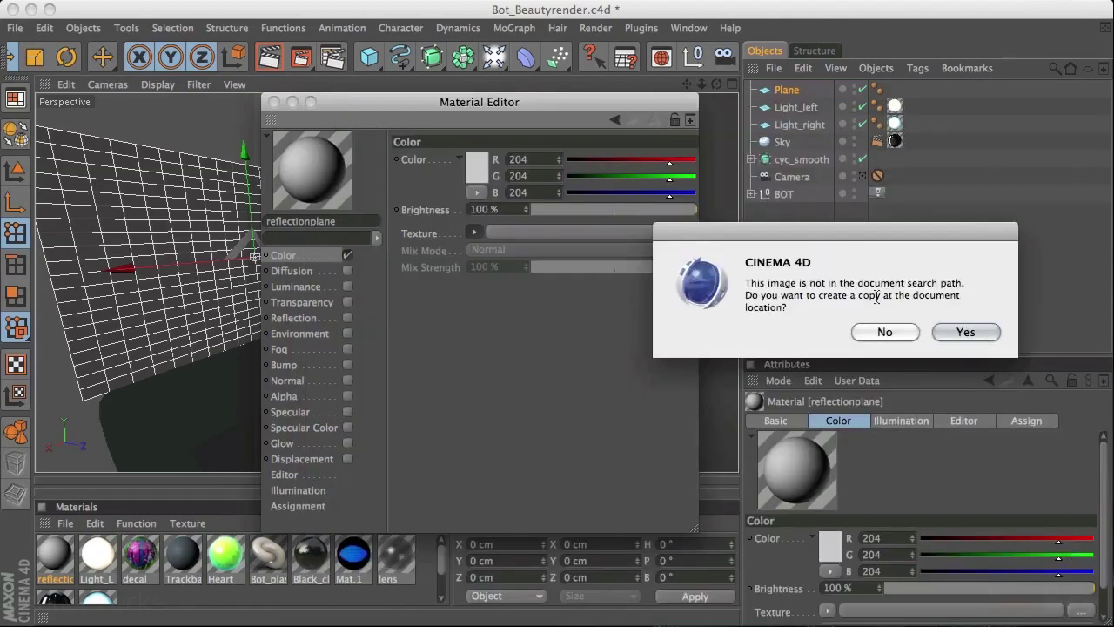
click(885, 332)
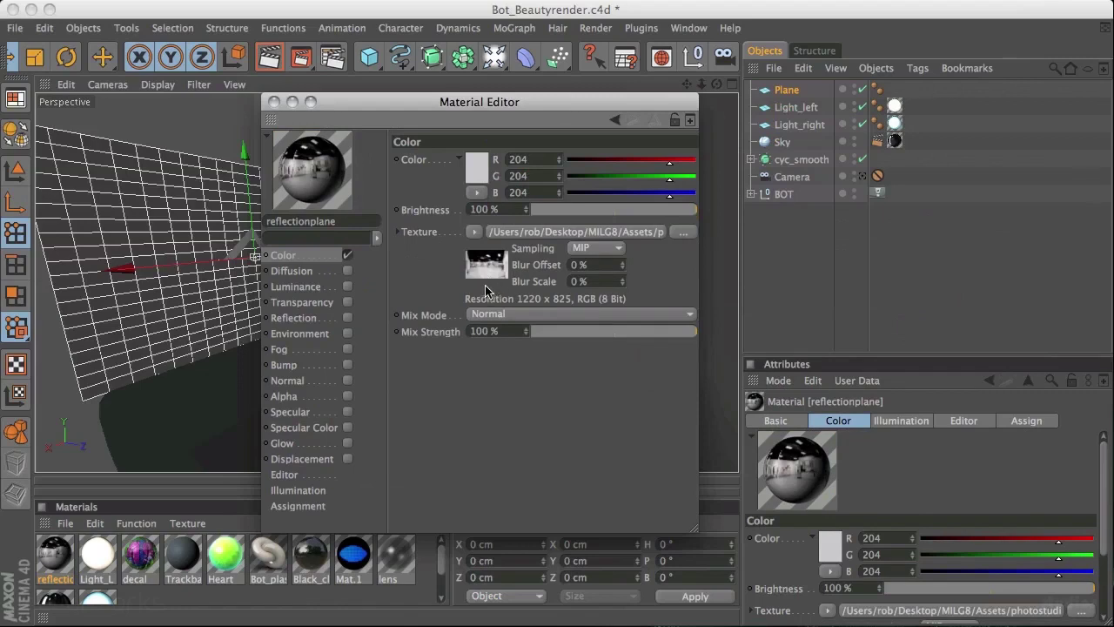
Set the Color texture's Blur Offset to 5% and close the material's editor
click(595, 266)
text(5)
key(Tab)
key(Return)
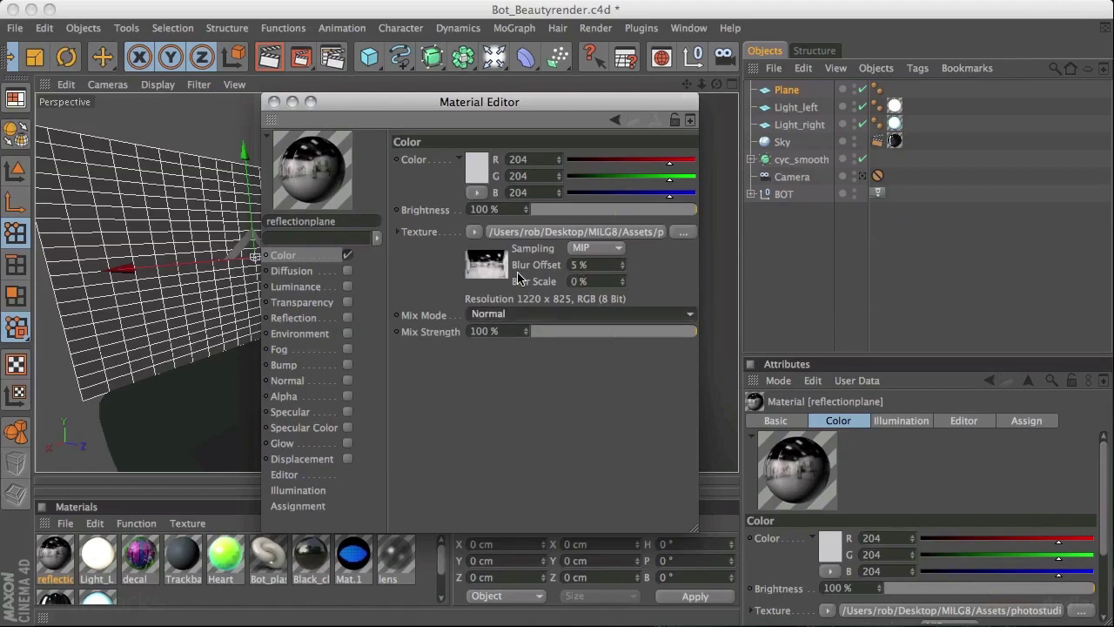
click(274, 102)
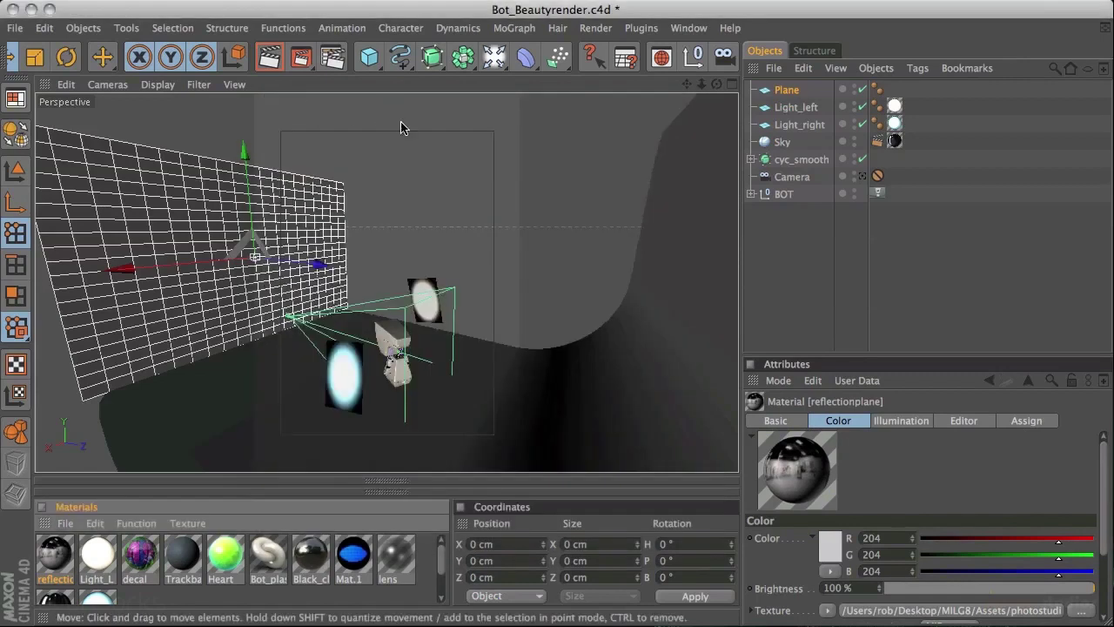
Apply the reflectionplane material to the wide plane and reduce the plane's width and height segments to 1 each
drag(67, 567, 788, 92)
click(787, 89)
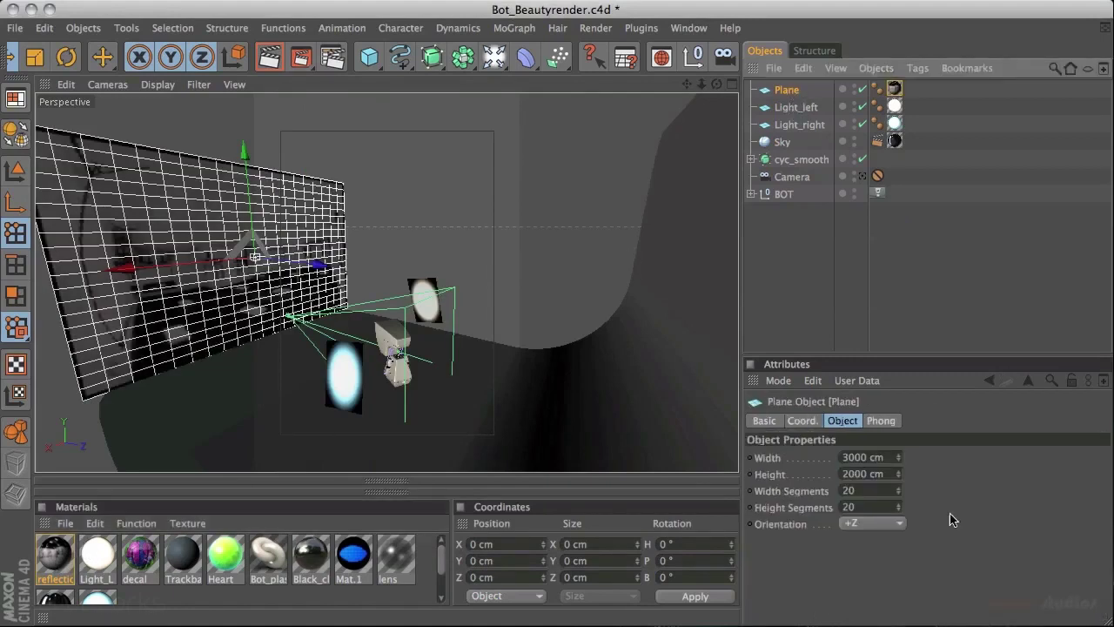
click(868, 490)
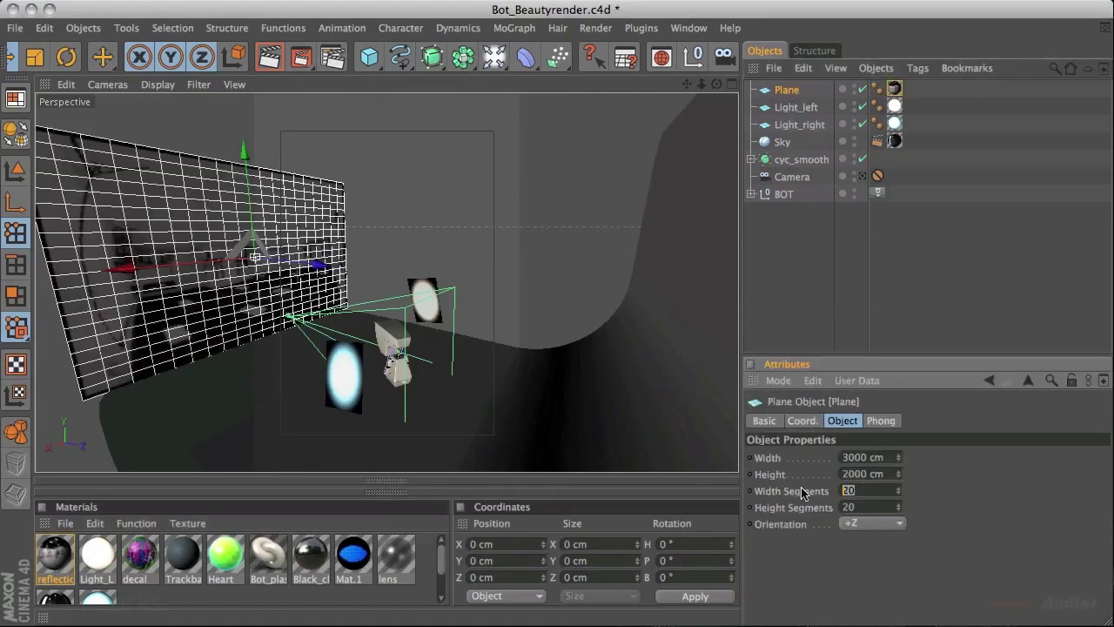
text(1)
key(Tab)
text(1)
key(Return)
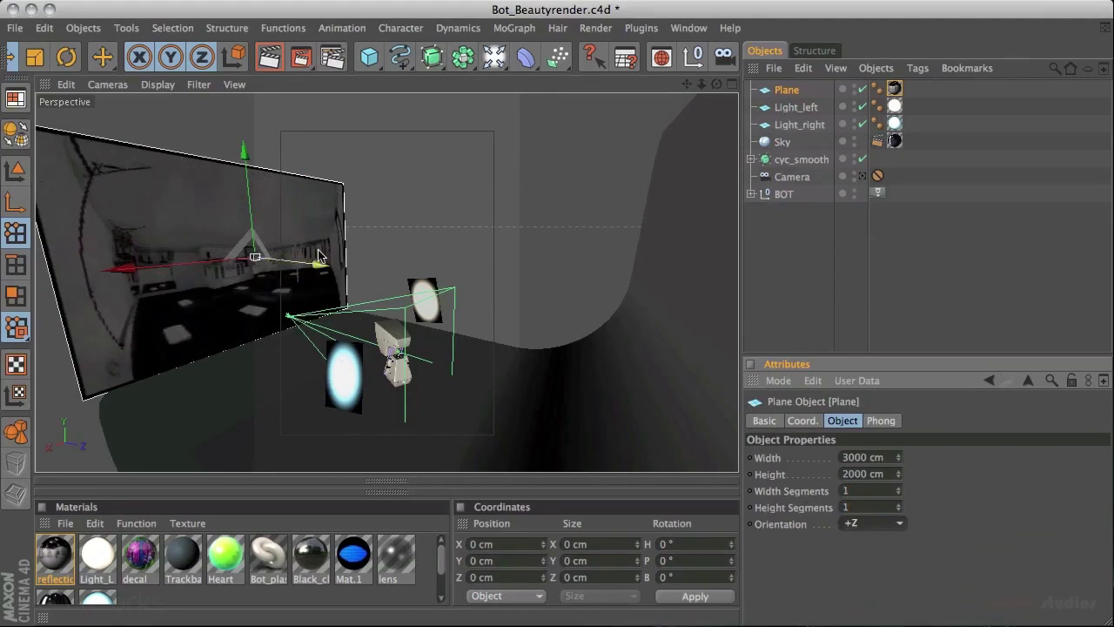
Change the wide plane's orientation to -Z so the photo studio image stands upright
alt+drag(641, 276, 292, 341)
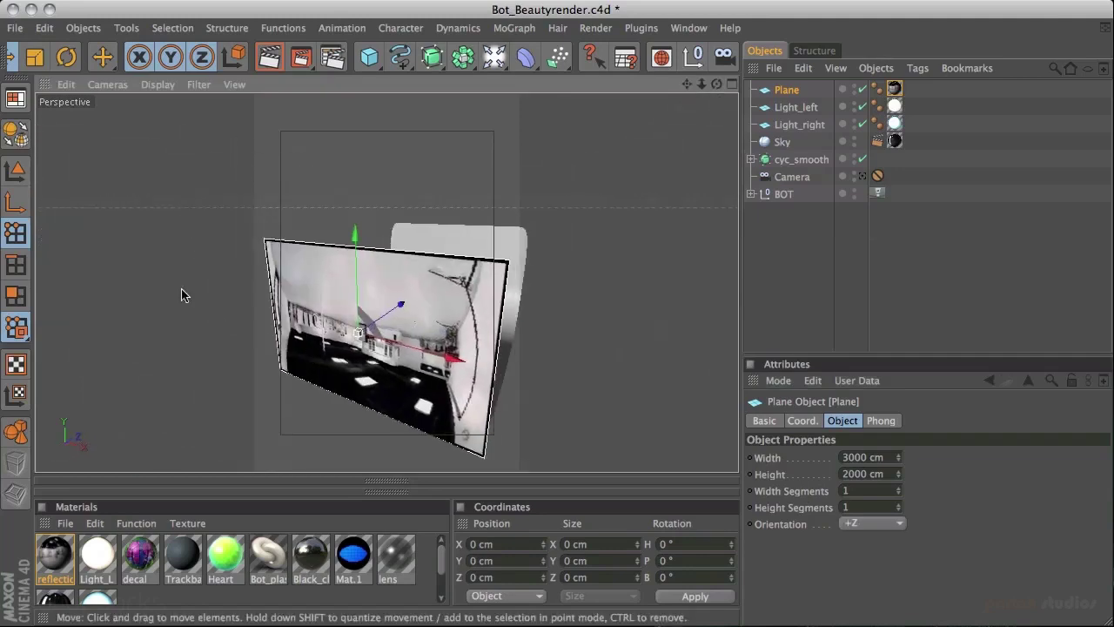
alt+right_drag(182, 294, 963, 258)
alt+drag(963, 258, 488, 236)
click(894, 89)
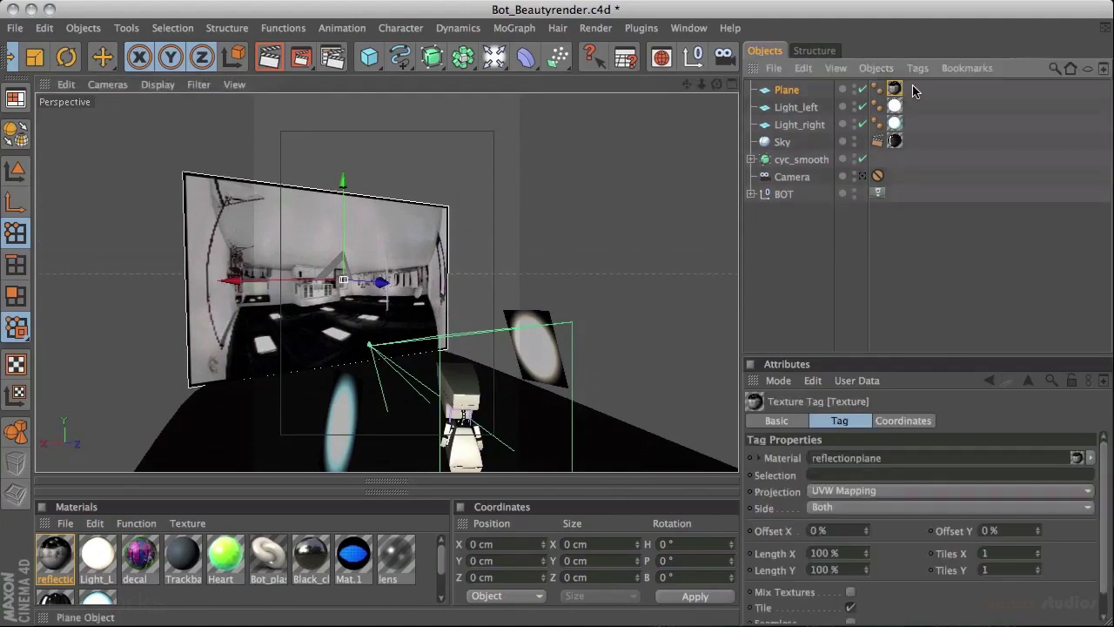
click(786, 90)
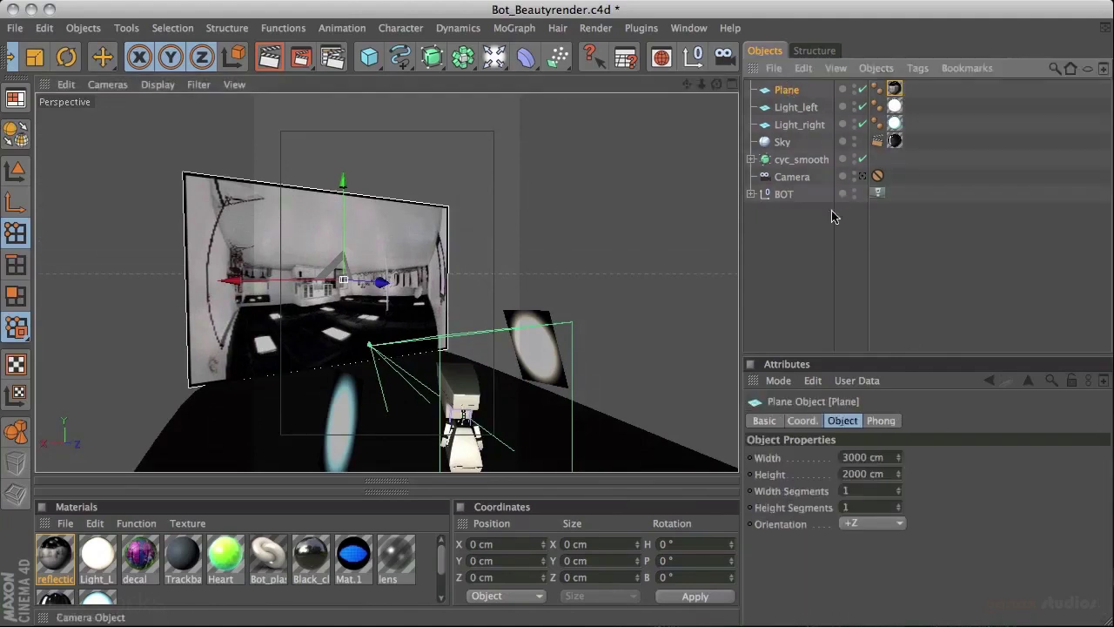
click(868, 523)
click(867, 621)
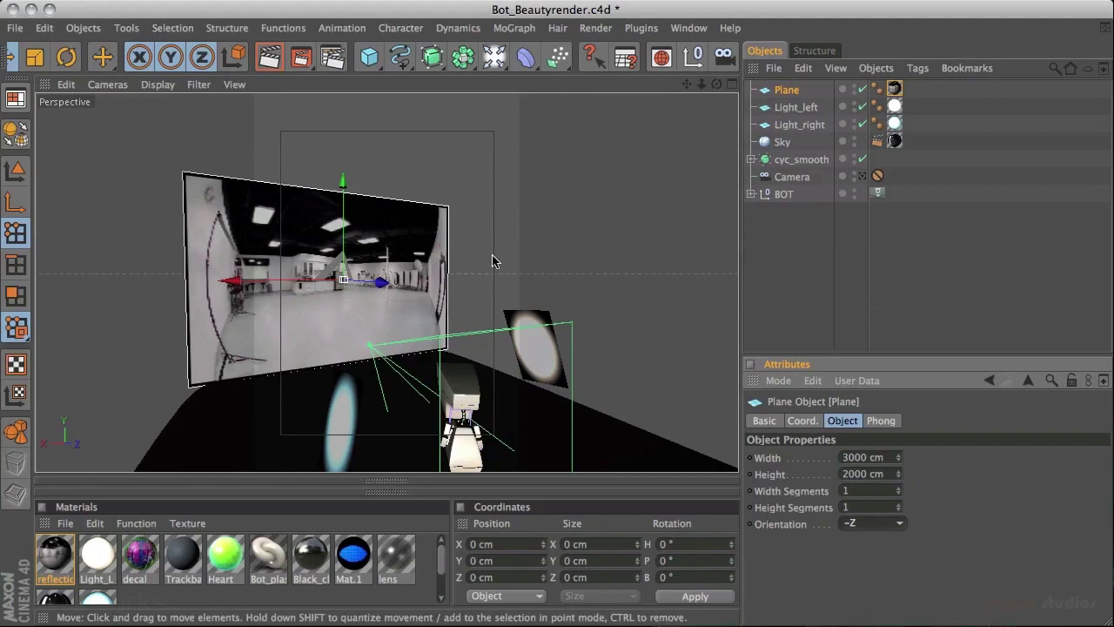
Return to the scene camera's view and render the region framing the robot
alt+drag(621, 255, 175, 208)
alt+drag(383, 253, 463, 171)
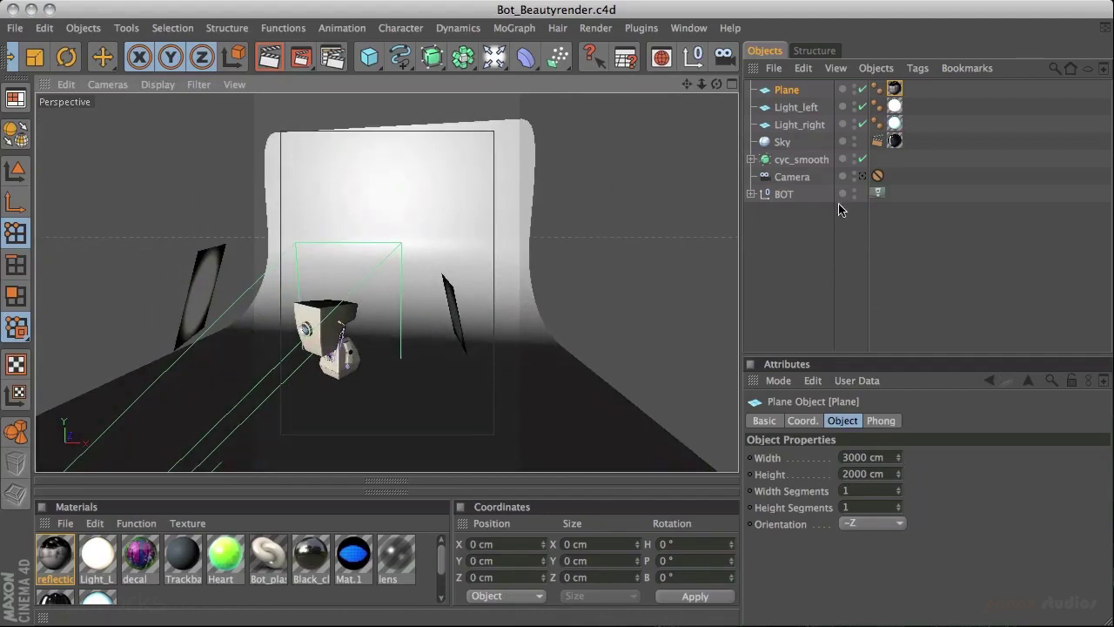
click(862, 176)
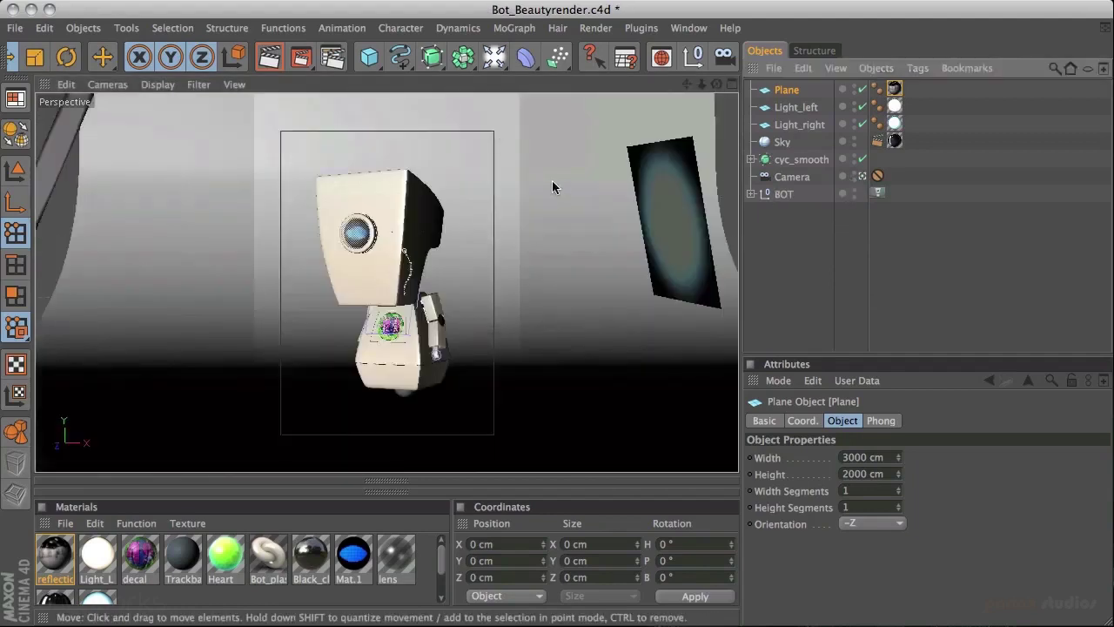
drag(300, 57, 326, 69)
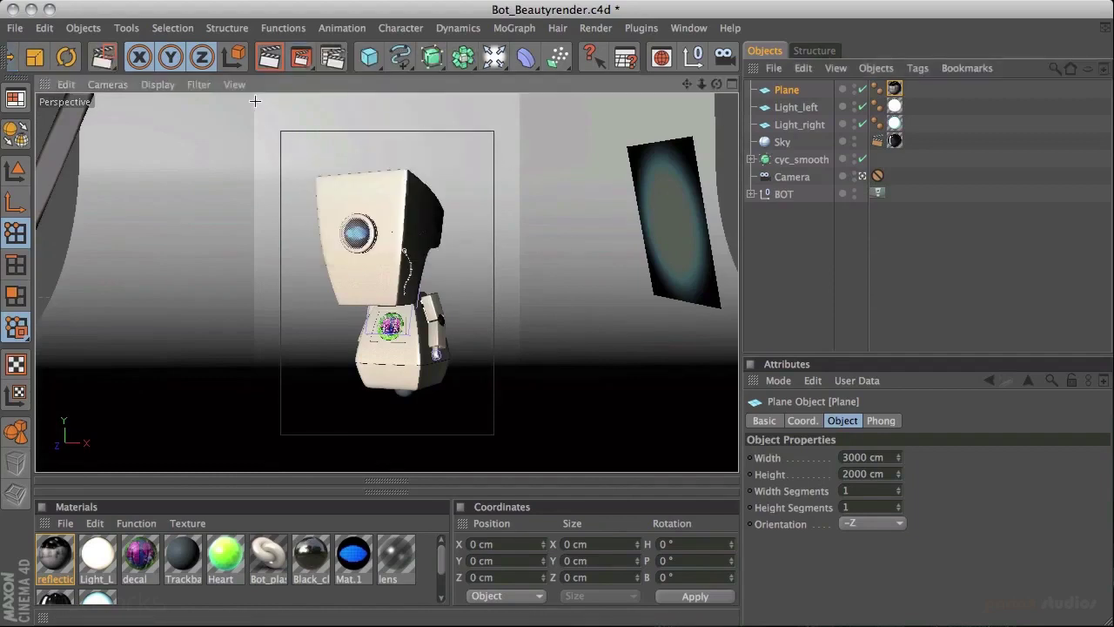
drag(277, 127, 518, 469)
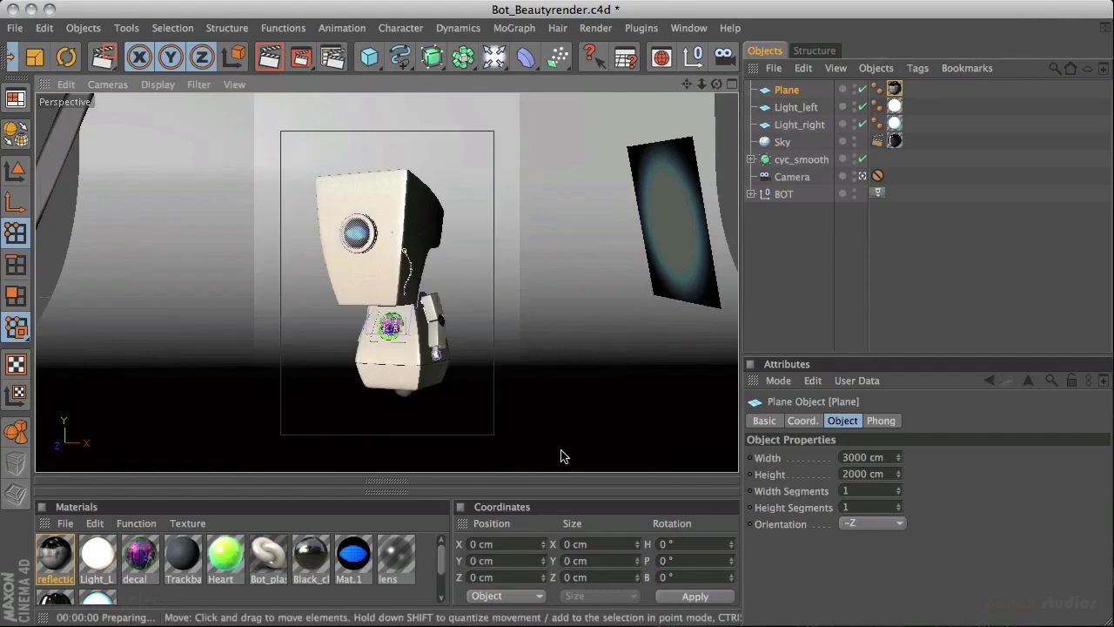